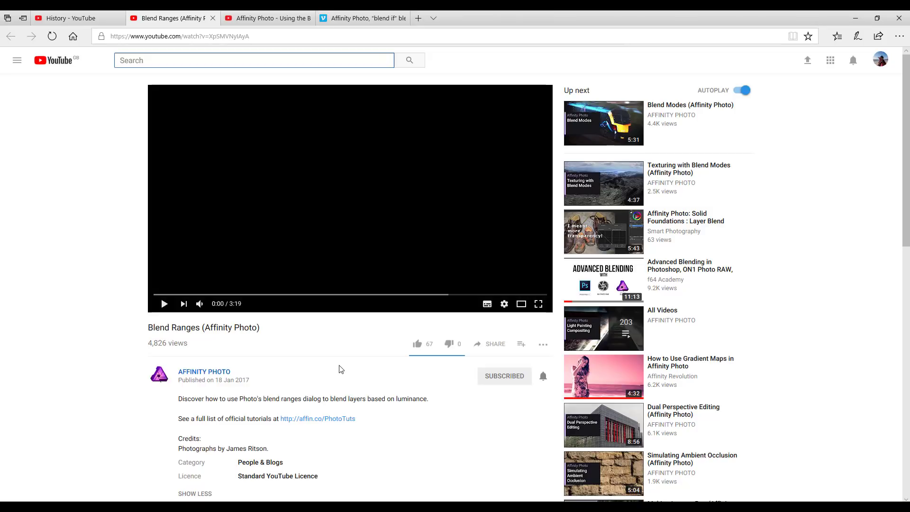
Look through the open blend range and "blend if" tutorial pages and the YouTube watch history
click(256, 19)
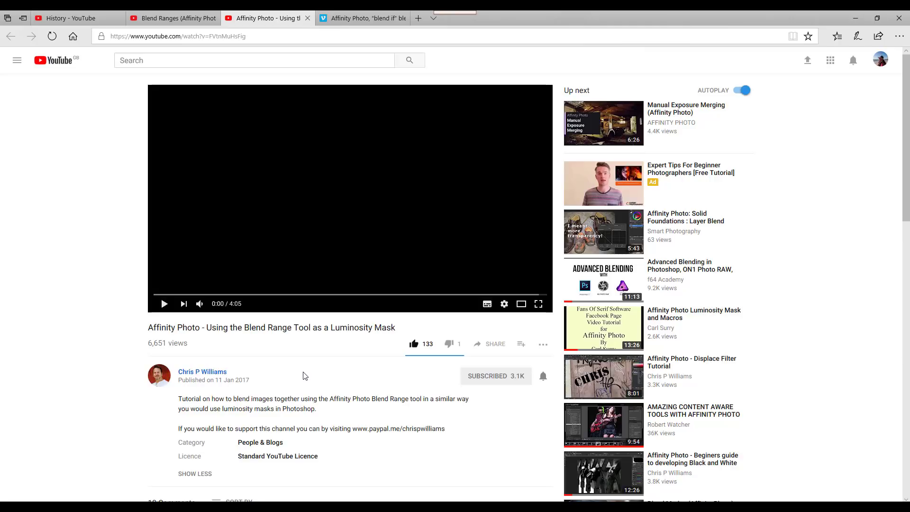
click(362, 21)
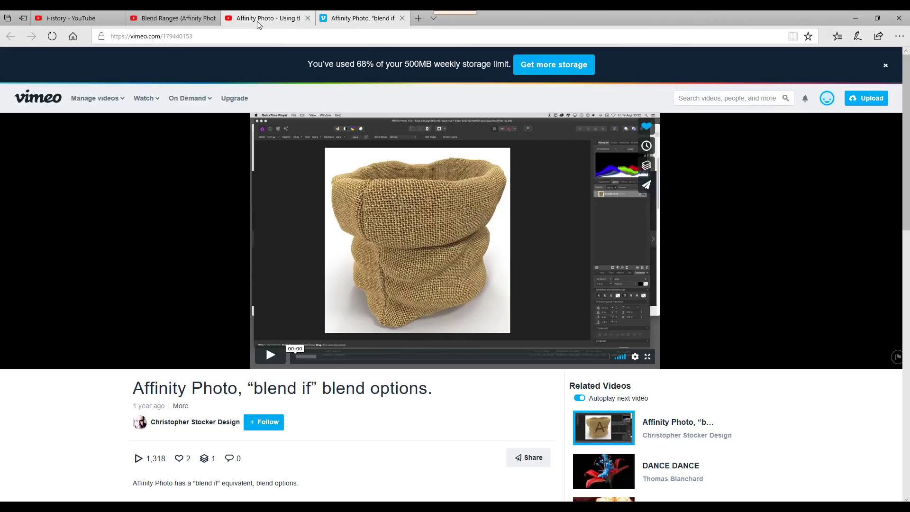
click(165, 21)
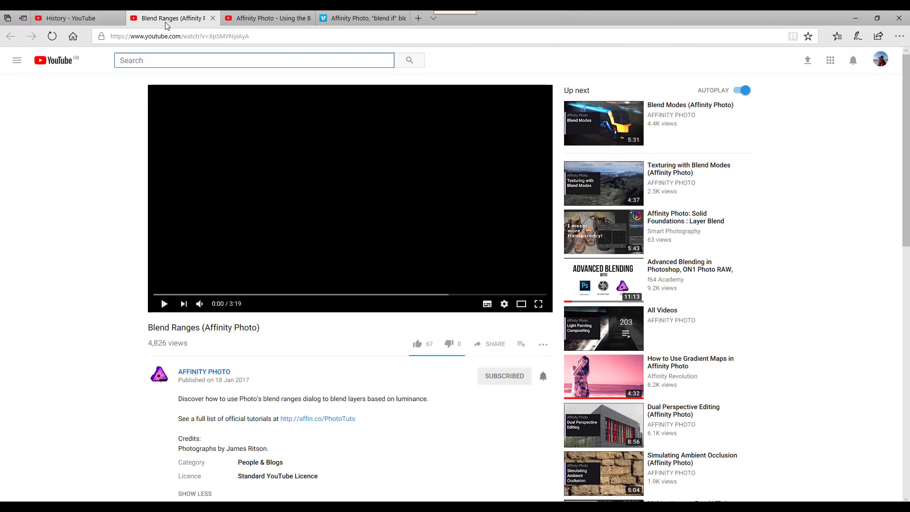
click(72, 21)
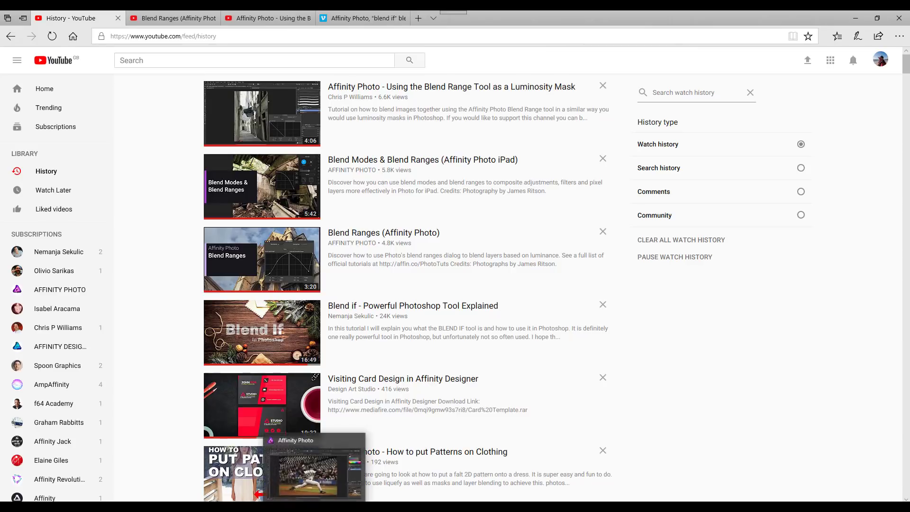
Switch to Affinity Photo and copy the fire image's Background layer into the baseball photo as a new layer
click(316, 507)
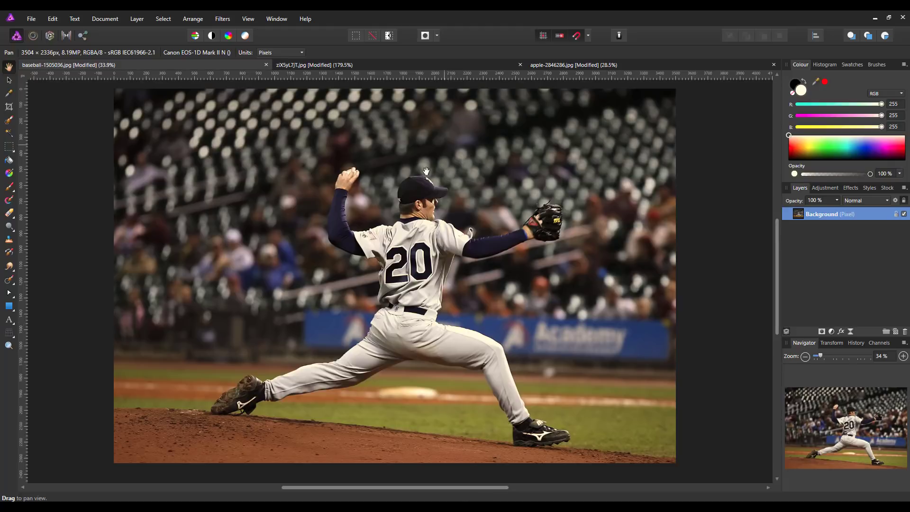
click(419, 64)
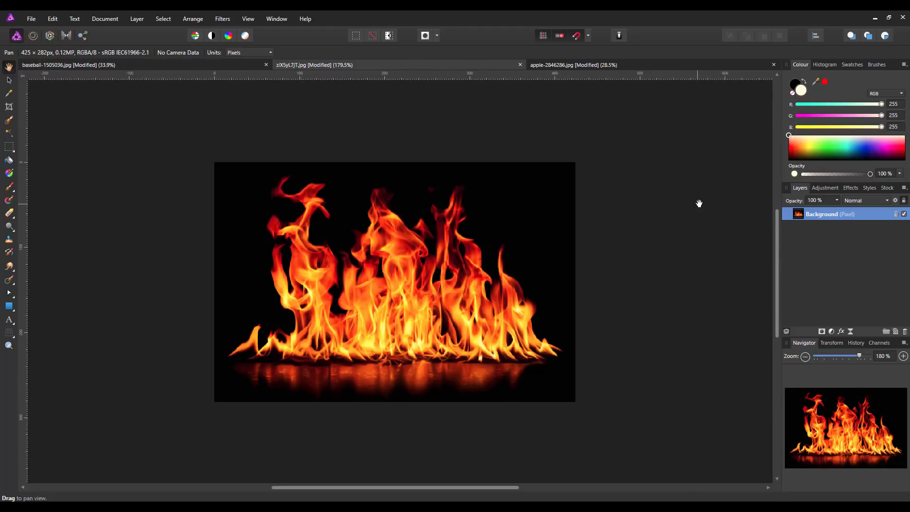
right_click(837, 214)
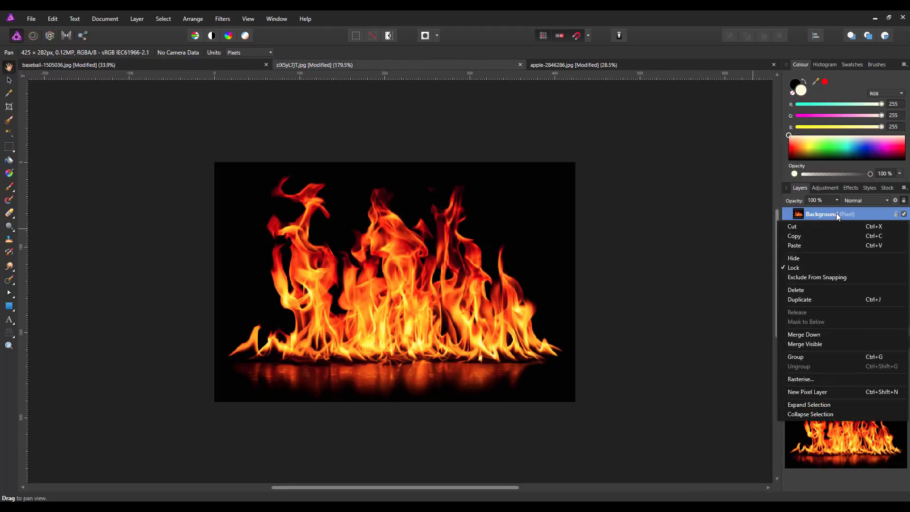
click(795, 236)
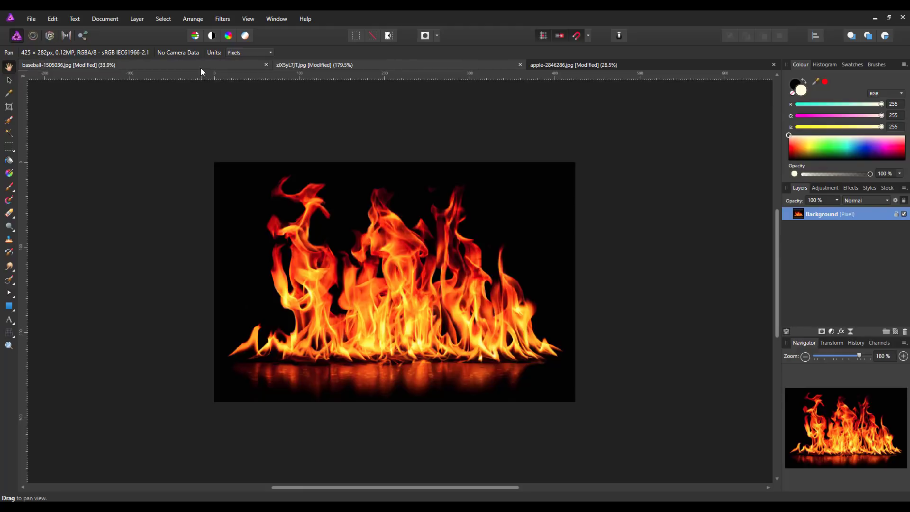
click(201, 67)
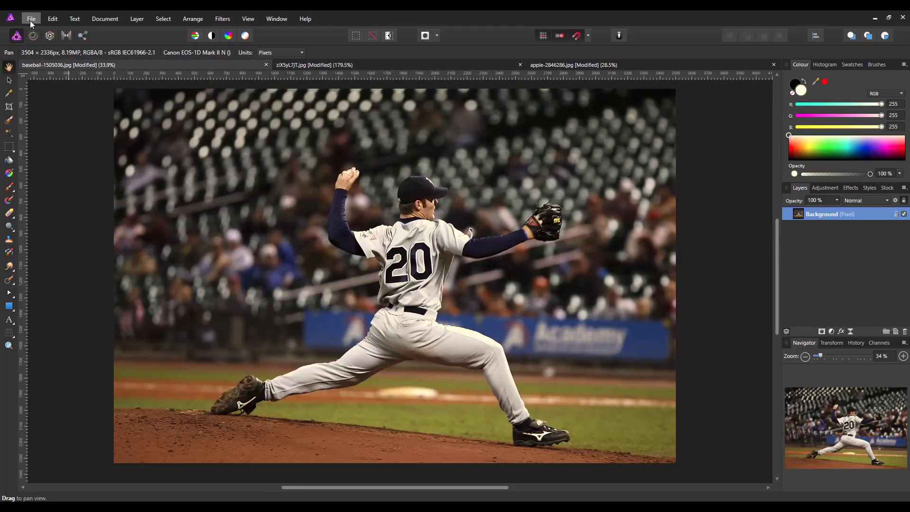
click(48, 20)
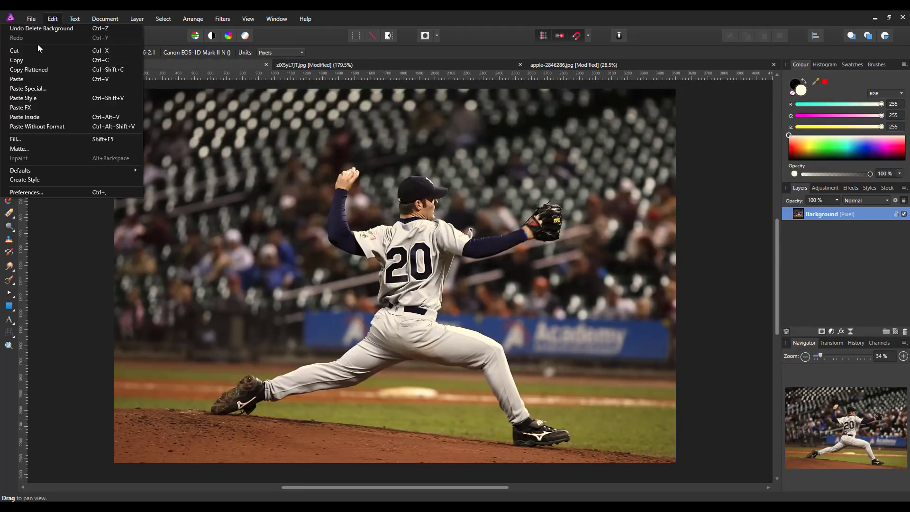
click(32, 79)
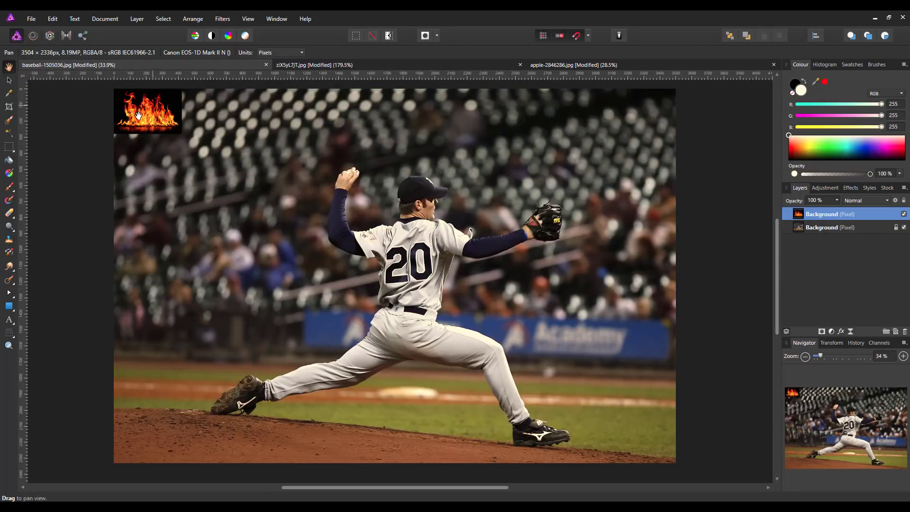
Move the pasted fire image over the pitcher's front shoe
click(9, 81)
drag(139, 112, 533, 426)
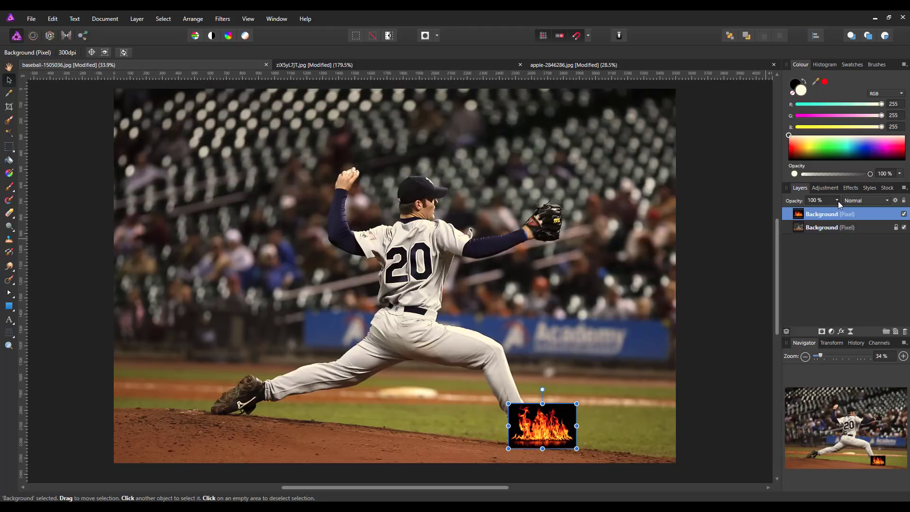
scroll(606, 403, up, 5)
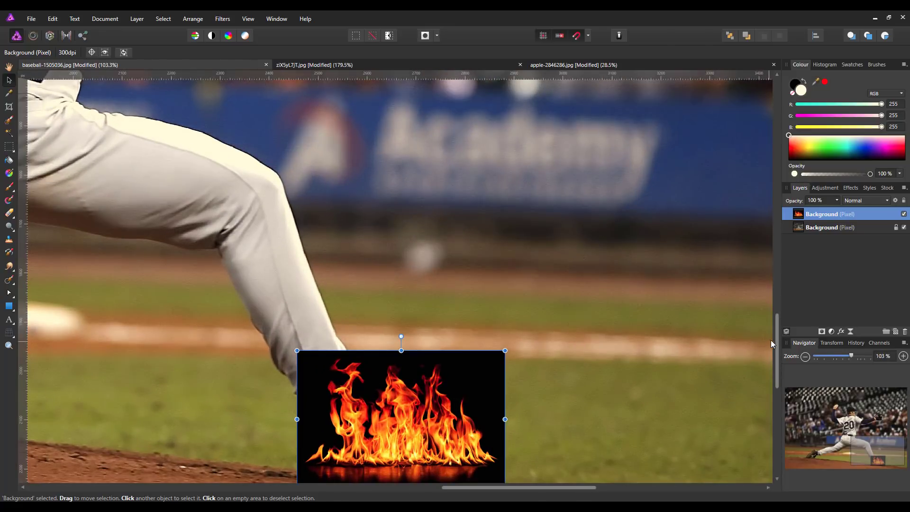
drag(778, 333, 781, 360)
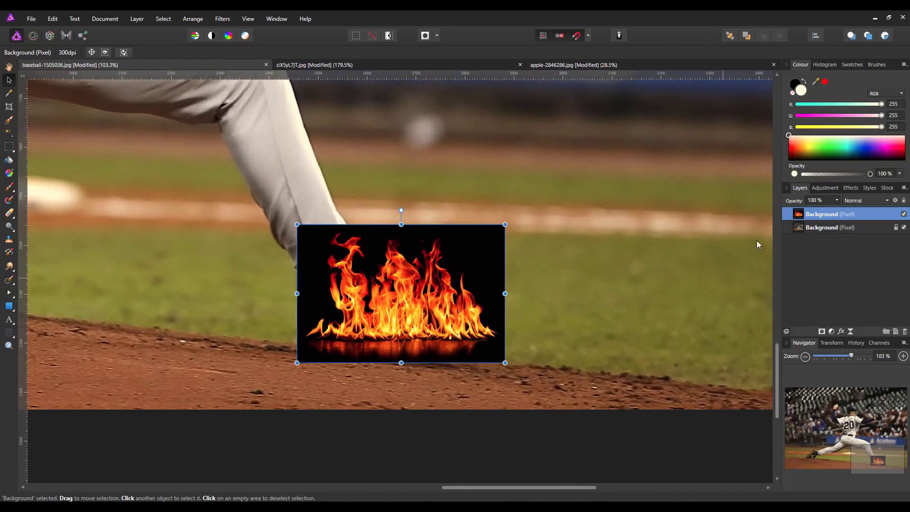
Lower the fire layer's opacity to 31% and shift and rotate it slightly counter-clockwise to line up with the shoe
click(837, 200)
drag(838, 213, 794, 218)
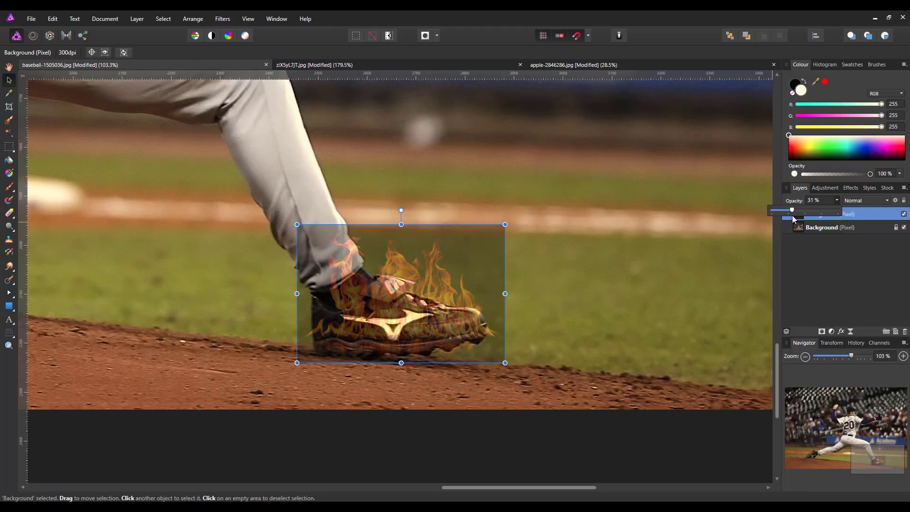
click(401, 320)
drag(396, 319, 403, 326)
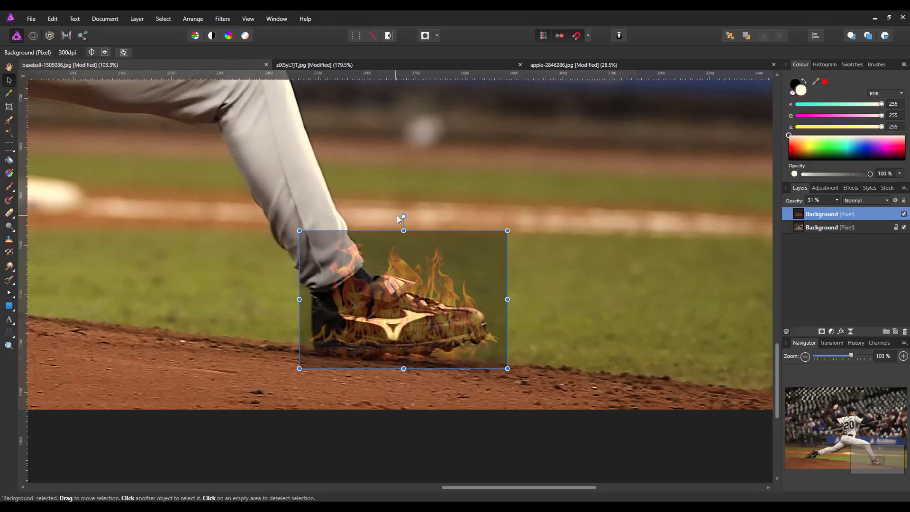
drag(404, 216, 397, 216)
drag(422, 326, 420, 328)
key(Left)
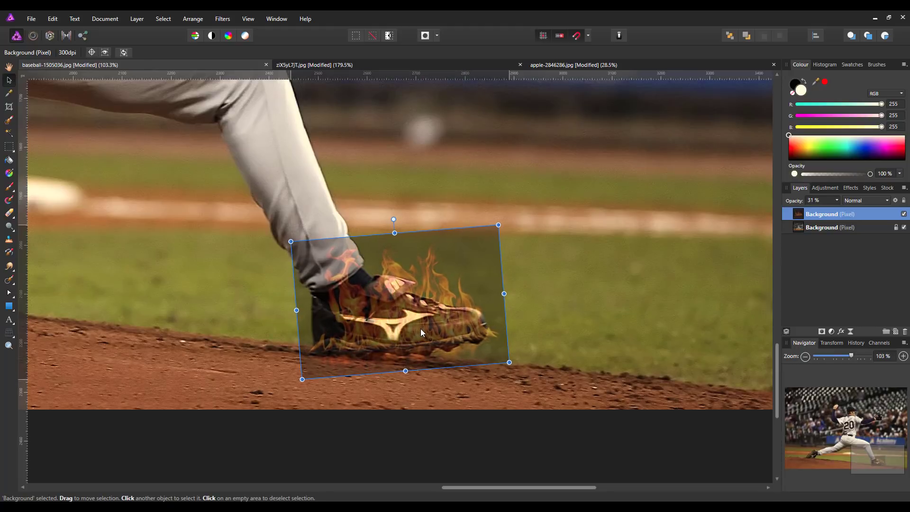
Set the fire layer's opacity to 100% and its blend mode to Screen
click(838, 200)
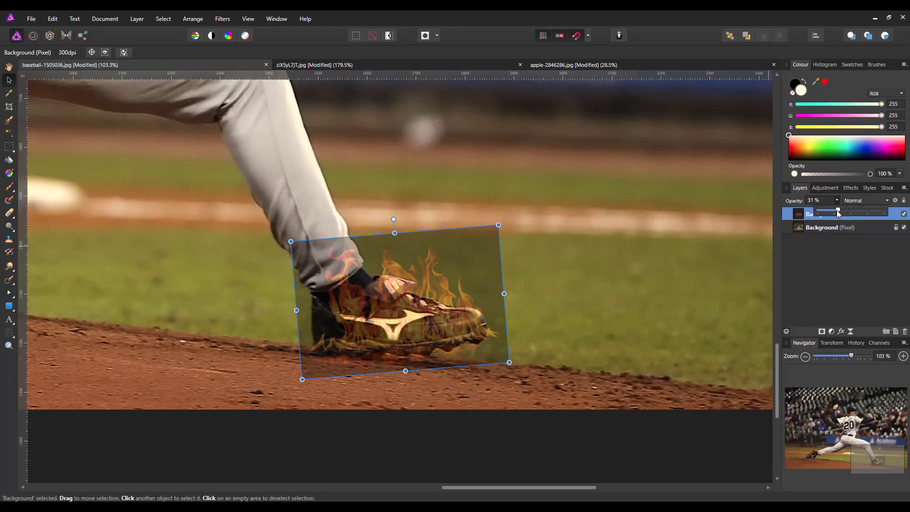
drag(839, 210, 893, 210)
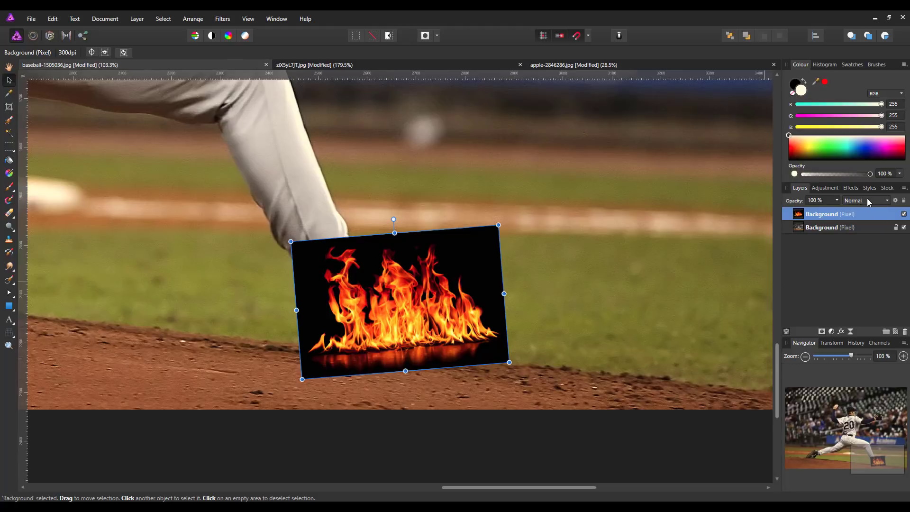
click(888, 201)
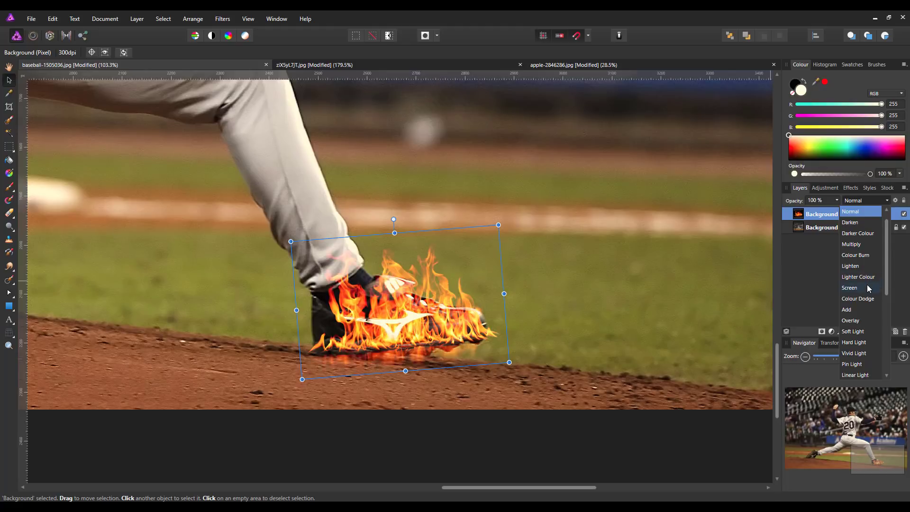
click(852, 288)
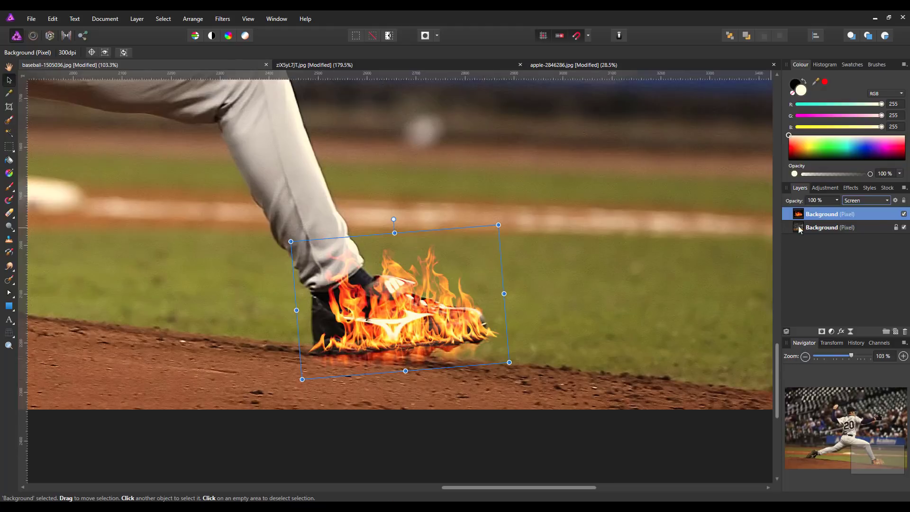
click(838, 200)
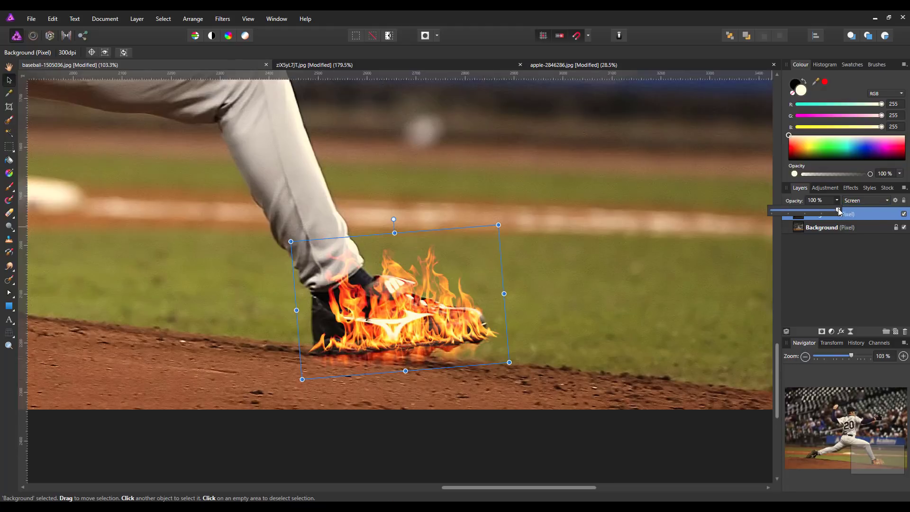
mouse_move(838, 210)
mouse_down()
mouse_move(789, 213)
mouse_move(806, 211)
mouse_move(796, 219)
mouse_move(805, 227)
mouse_move(834, 219)
mouse_up()
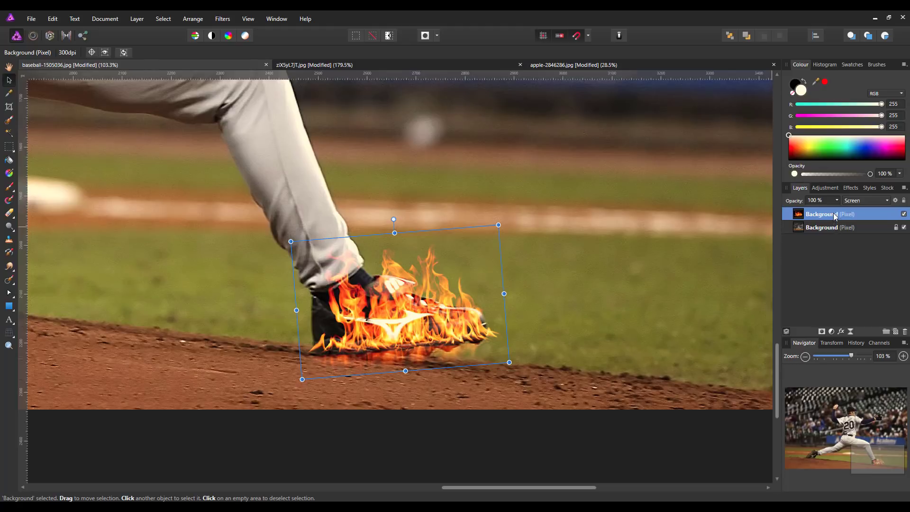
Duplicate the fire layer and set the upper copy's blend mode to Normal
right_click(833, 216)
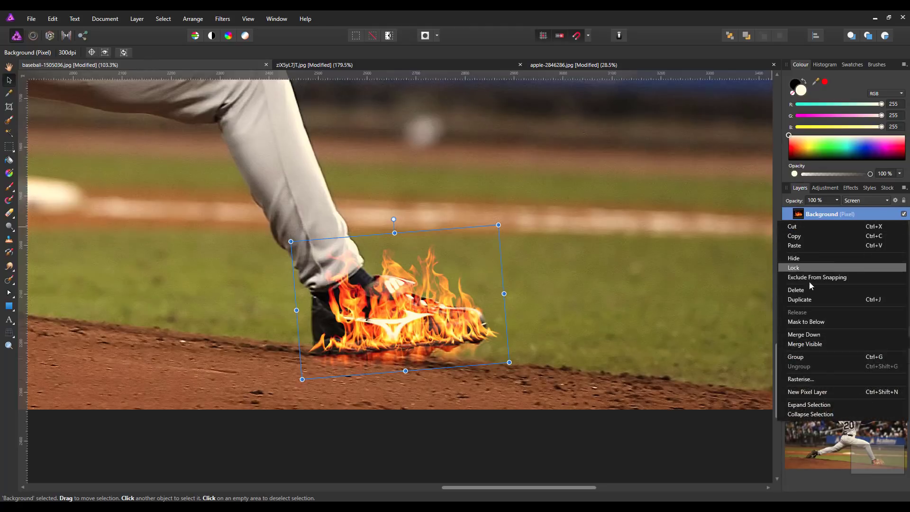
click(810, 299)
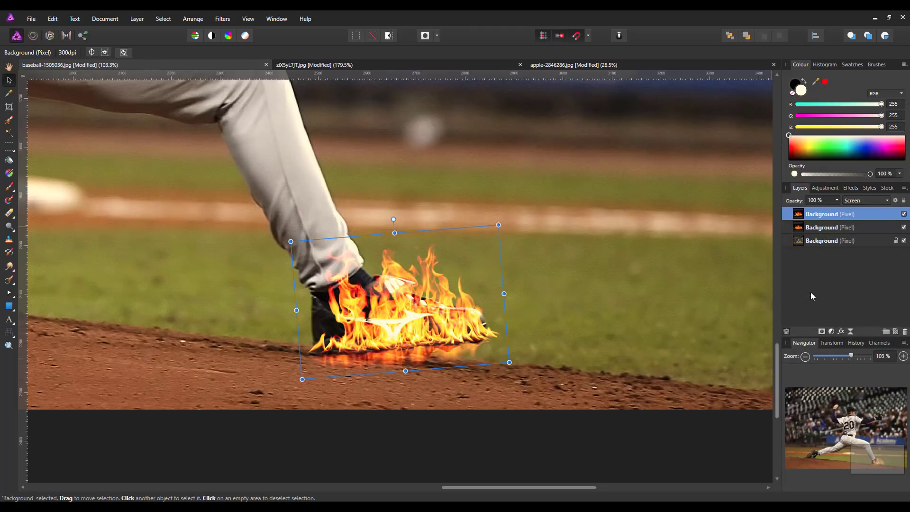
click(887, 200)
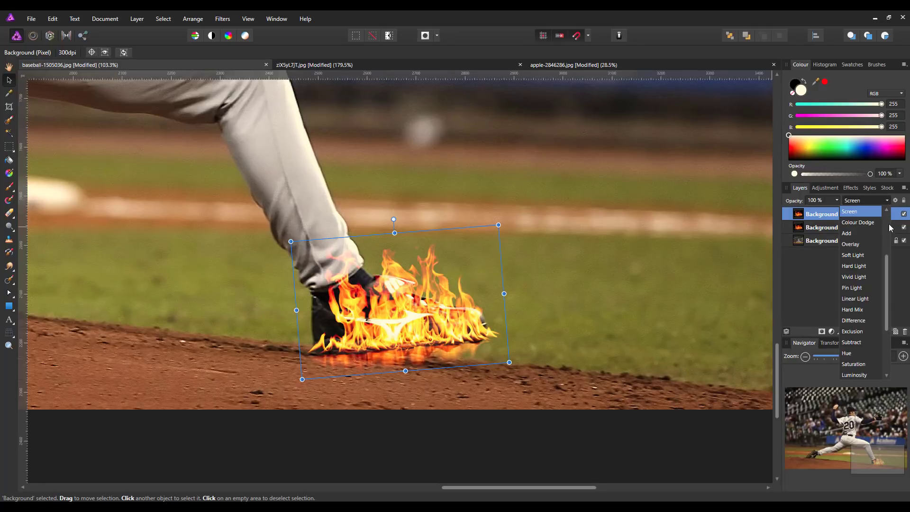
click(866, 210)
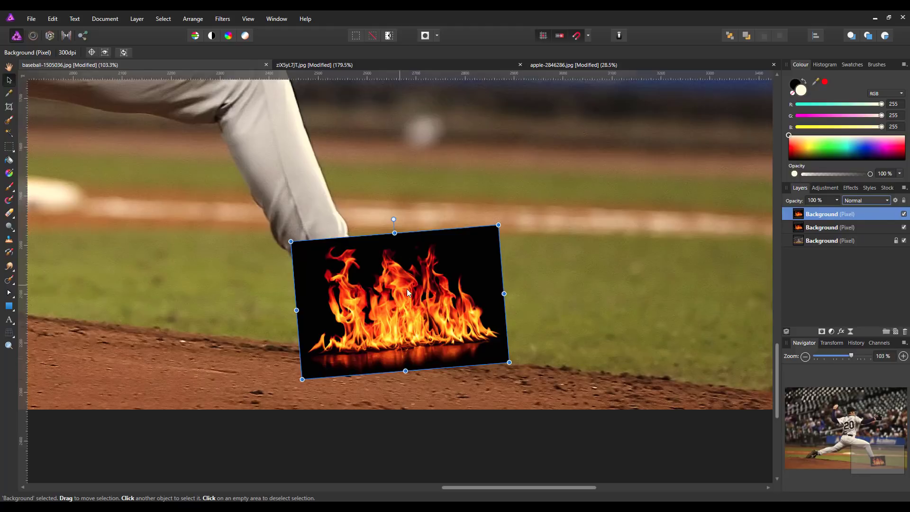
Hide the lower, Screen-mode fire layer and rename it "blend mode"
click(904, 214)
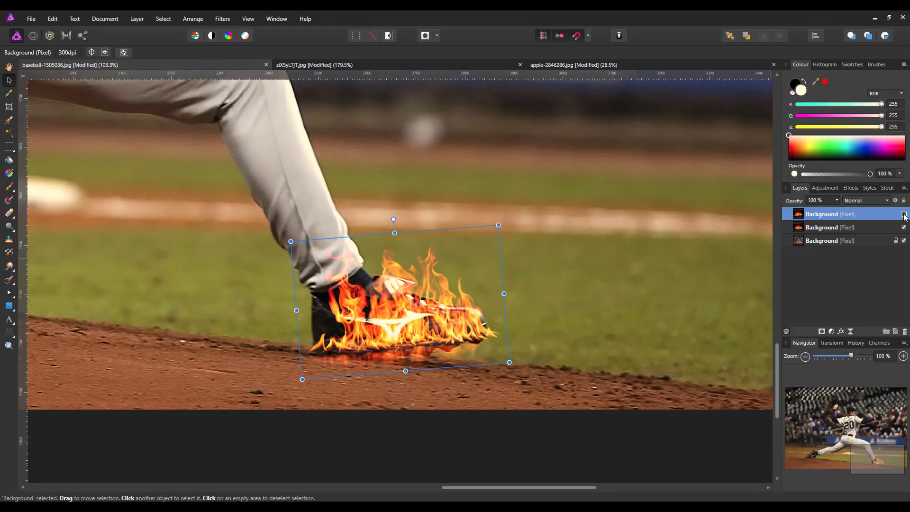
click(905, 214)
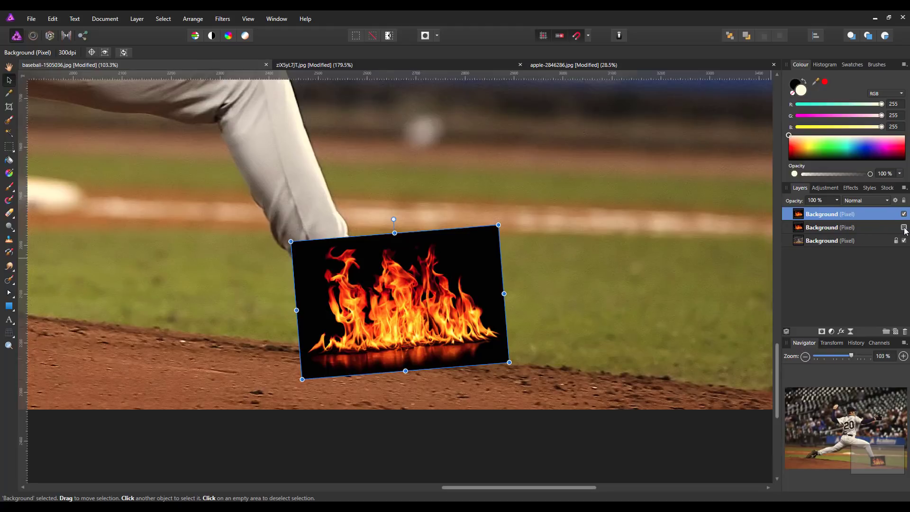
double_click(824, 230)
text(blen)
text(d mode)
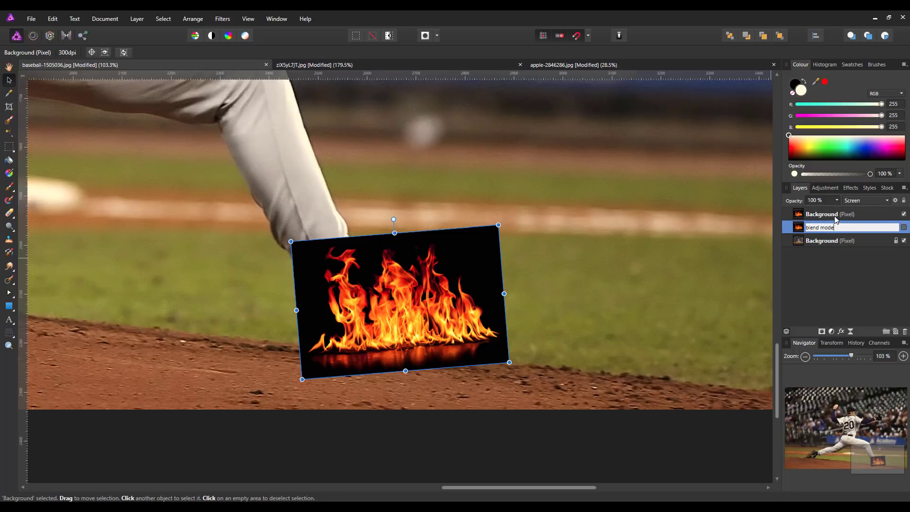
key(Return)
Rename the top fire layer "blend range"
double_click(834, 215)
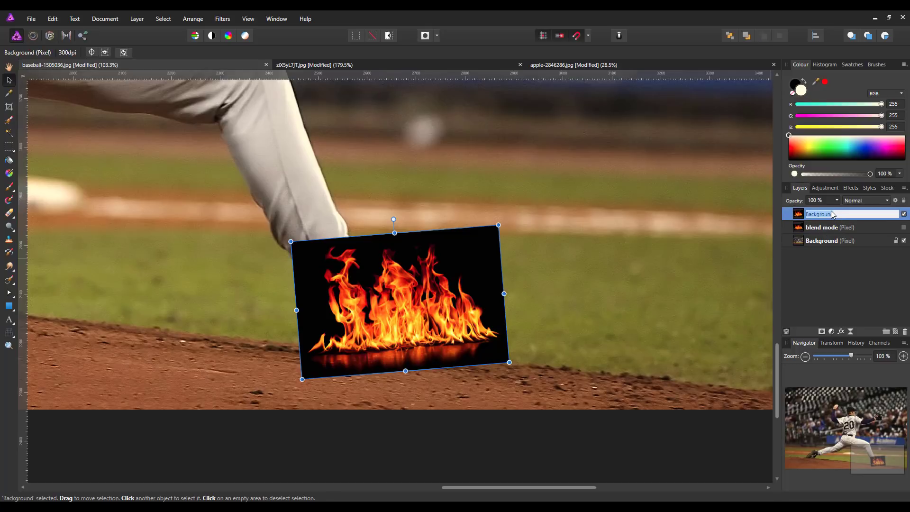
text(blend range)
key(Return)
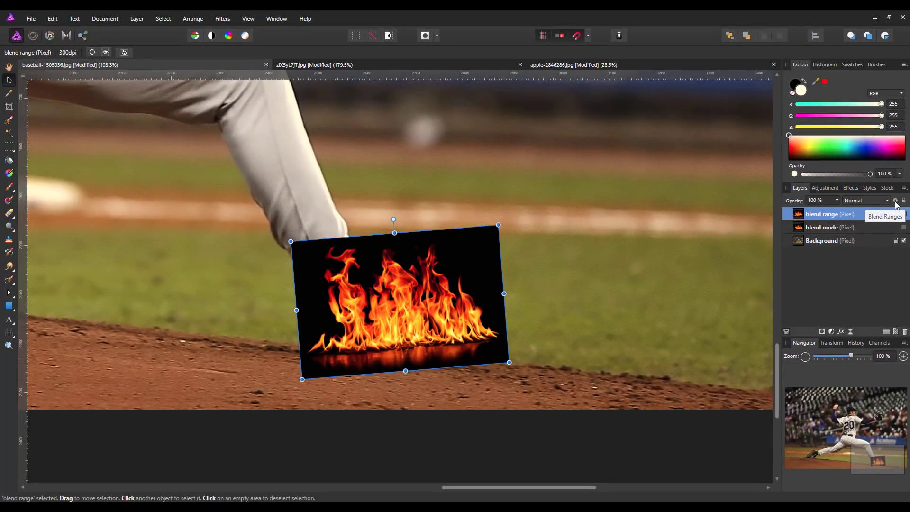
In the "blend range" layer's blend ranges, lower the source layer curve's dark end to 0% output, keeping it linear
click(877, 132)
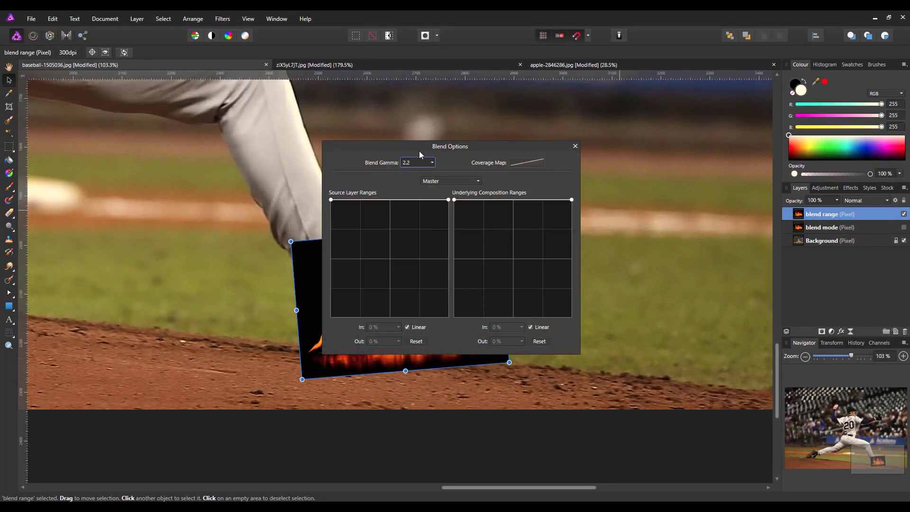
drag(379, 150, 571, 149)
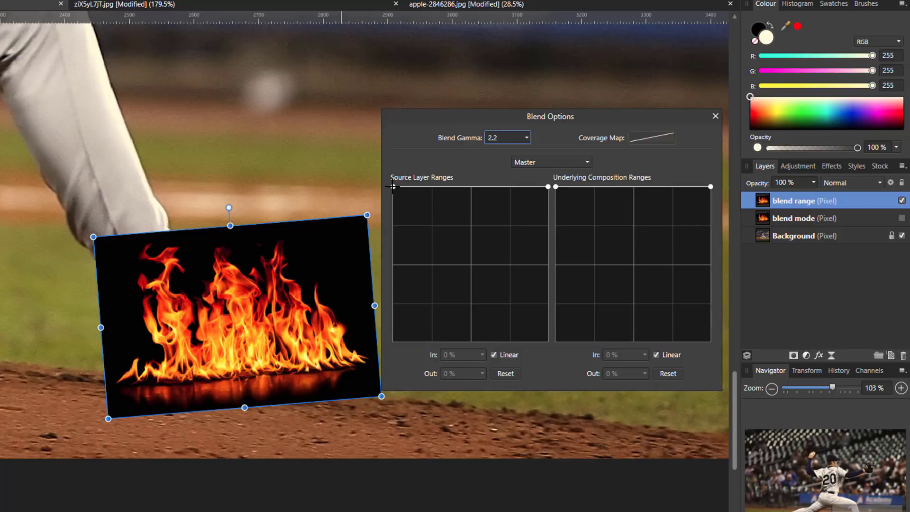
drag(392, 186, 388, 343)
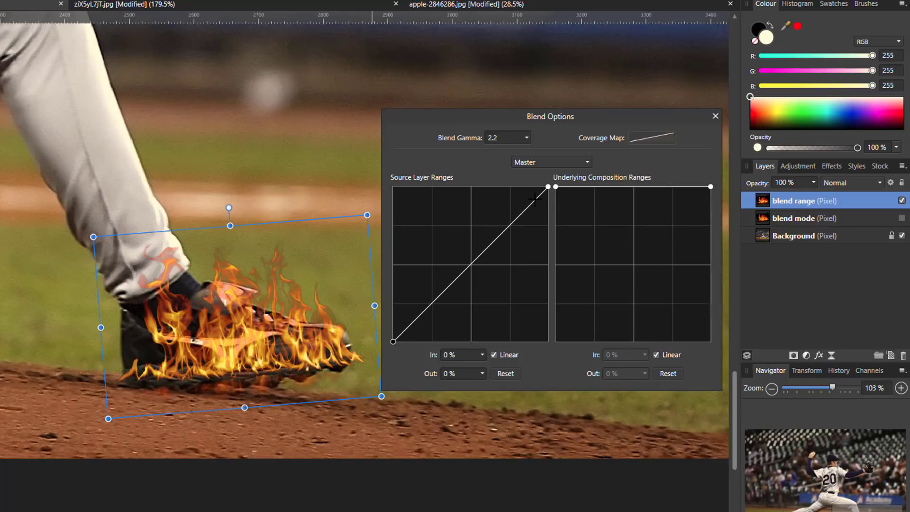
Add a midpoint to the source layer curve and try different positions, ending at 24.6% input and 77% output
mouse_move(548, 186)
mouse_down()
mouse_move(544, 272)
mouse_move(533, 232)
mouse_move(537, 279)
mouse_move(526, 206)
mouse_move(536, 197)
mouse_move(479, 273)
mouse_move(473, 228)
mouse_move(514, 276)
mouse_move(467, 296)
mouse_move(508, 272)
mouse_move(514, 243)
mouse_move(551, 189)
mouse_up()
click(471, 265)
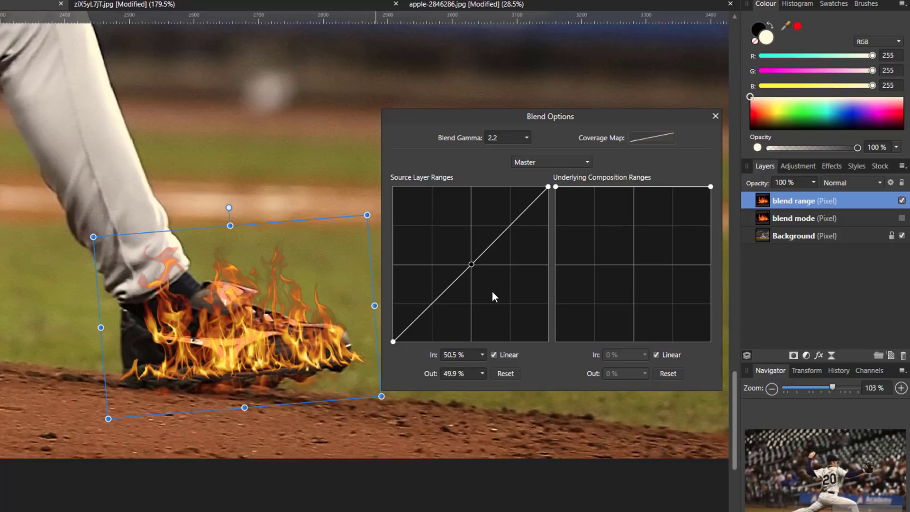
drag(471, 264, 445, 253)
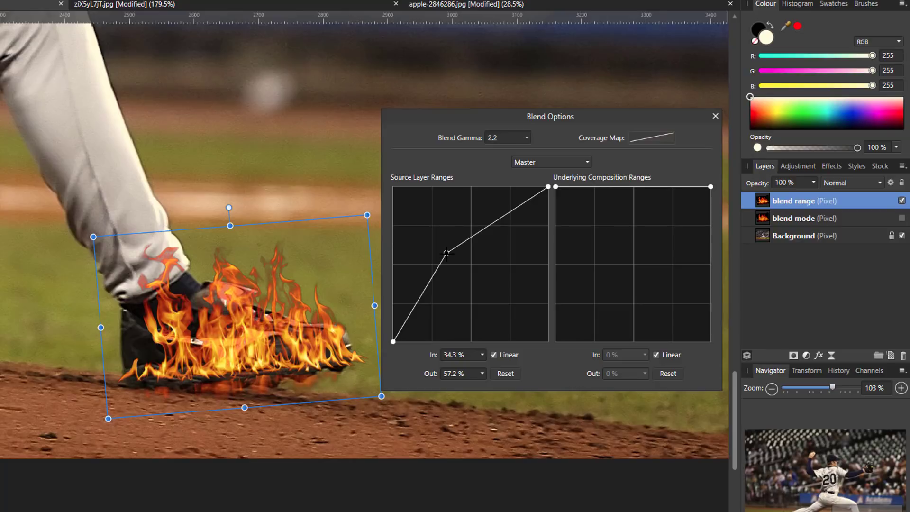
drag(447, 253, 471, 263)
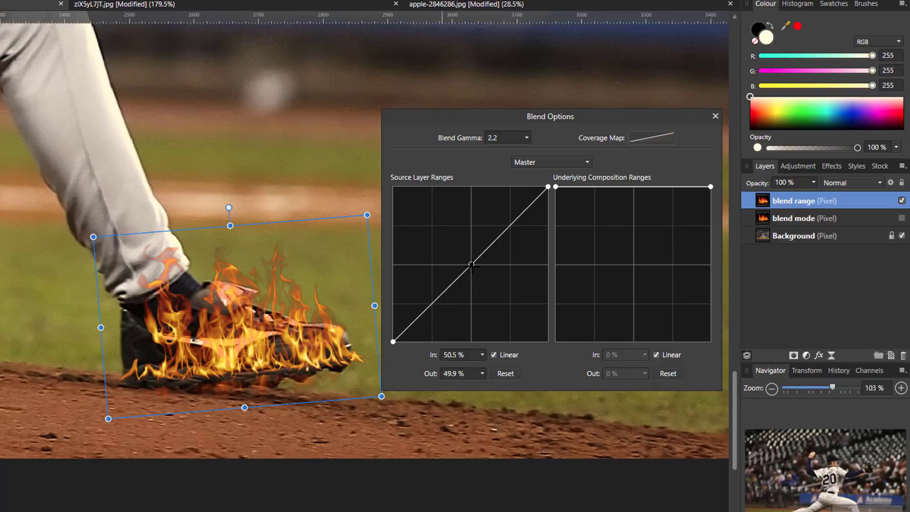
drag(471, 265, 432, 222)
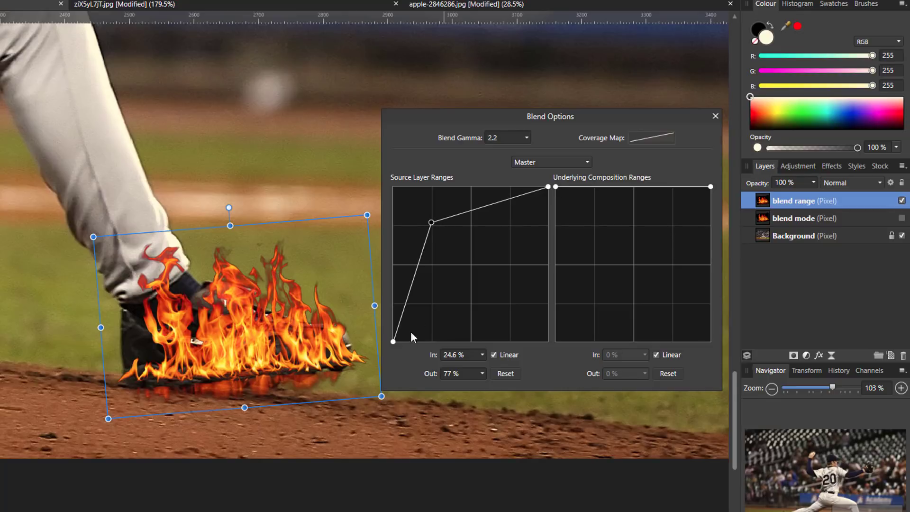
Make the source layer curve smooth with its middle point at 34.7% input and 61.2% output, comparing it with the linear version
click(493, 354)
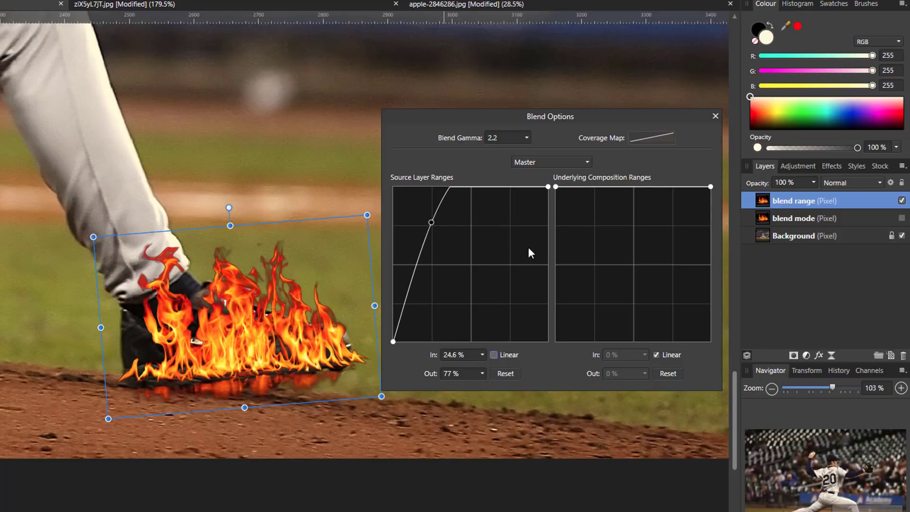
drag(431, 224, 448, 246)
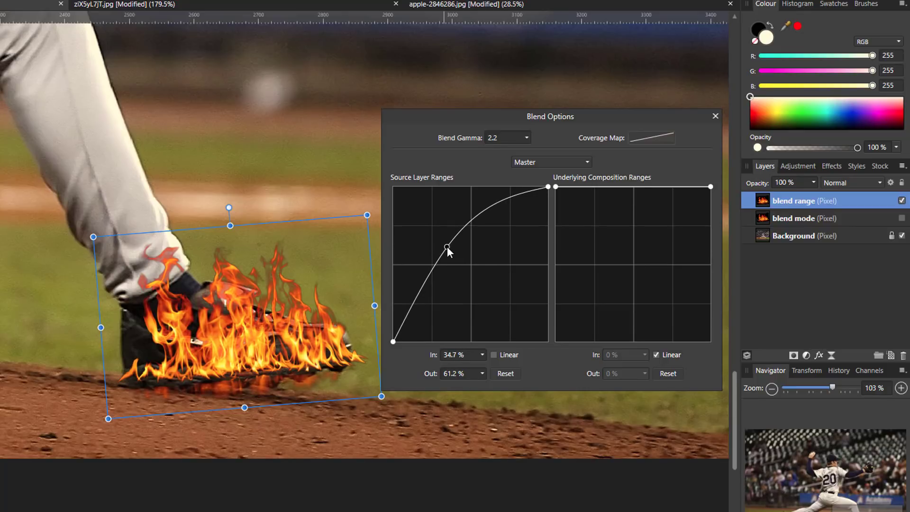
click(494, 354)
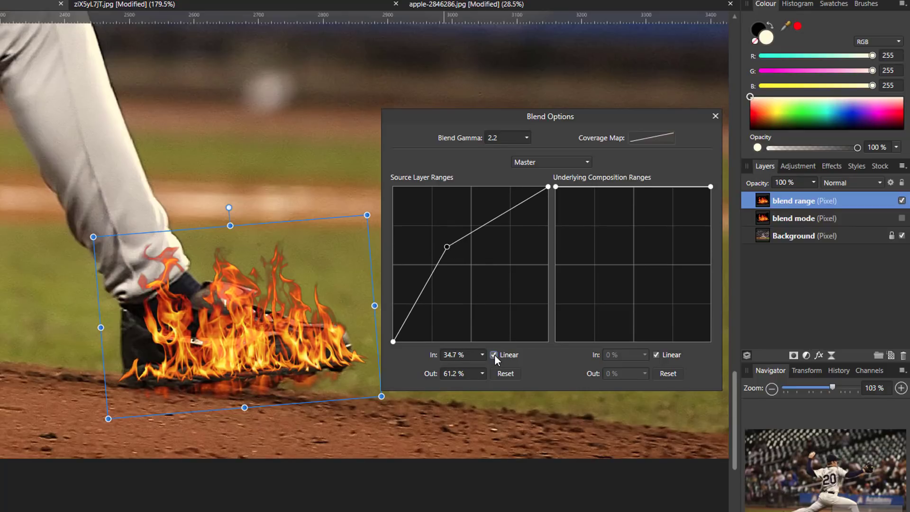
click(494, 355)
click(494, 354)
click(494, 354)
click(494, 354)
click(494, 355)
click(494, 355)
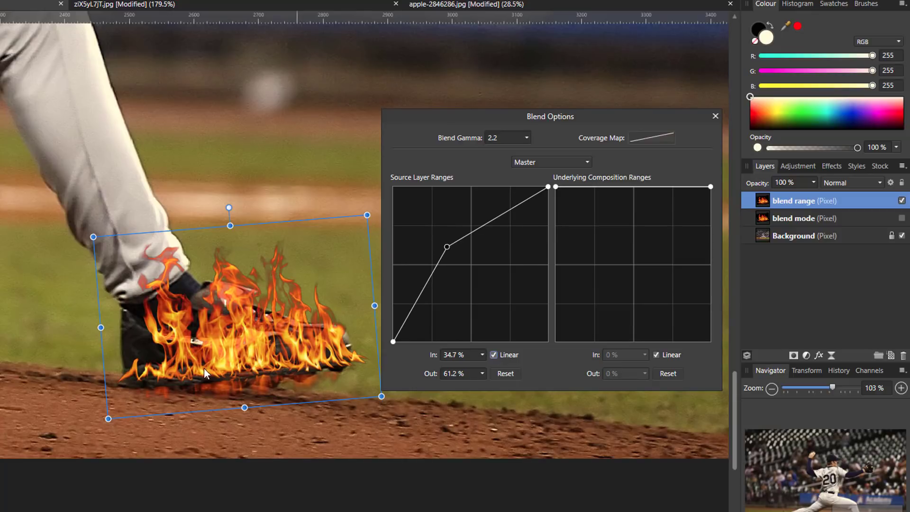
click(494, 355)
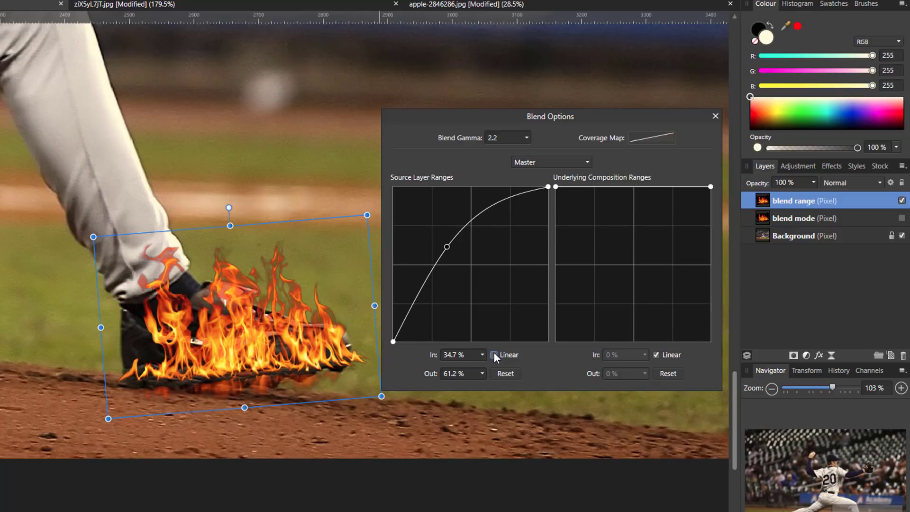
Reset the source layer range and shape the underlying composition curve with its dark end at 0% output and a point at 82% input, 23.6% output
click(508, 372)
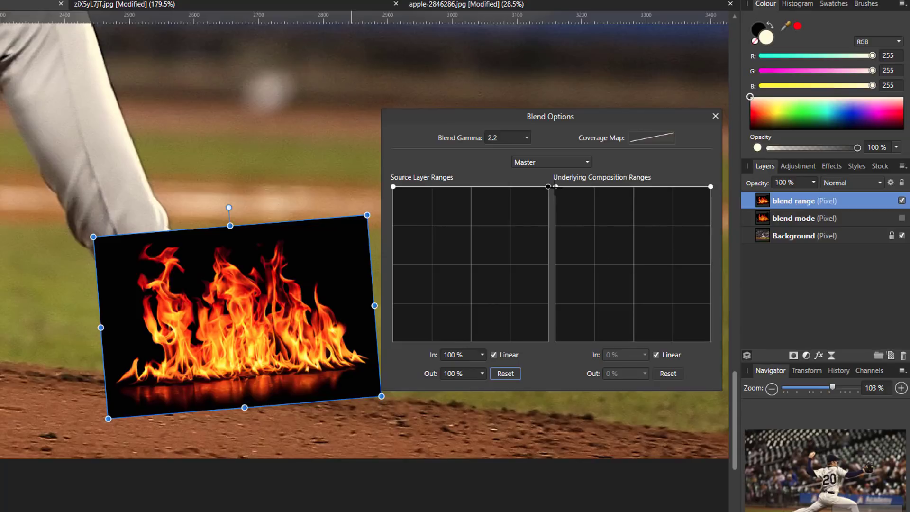
drag(554, 187, 545, 343)
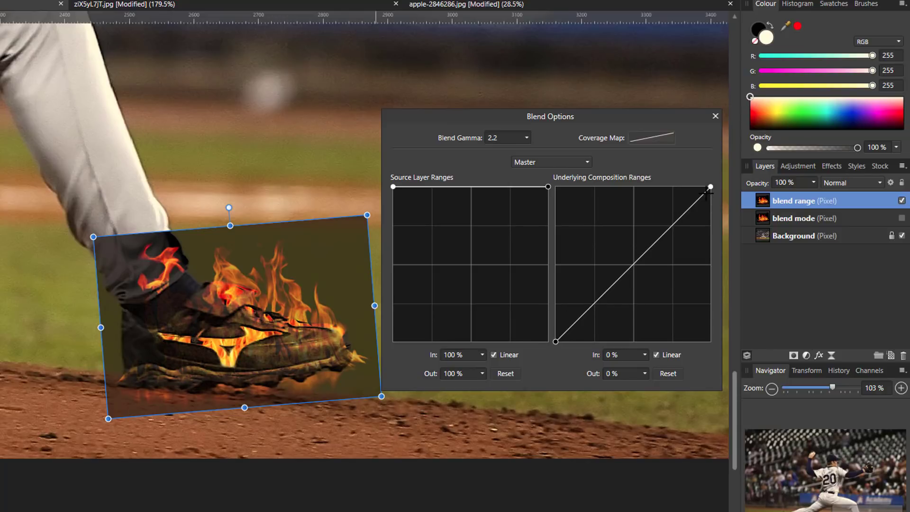
drag(641, 250, 675, 298)
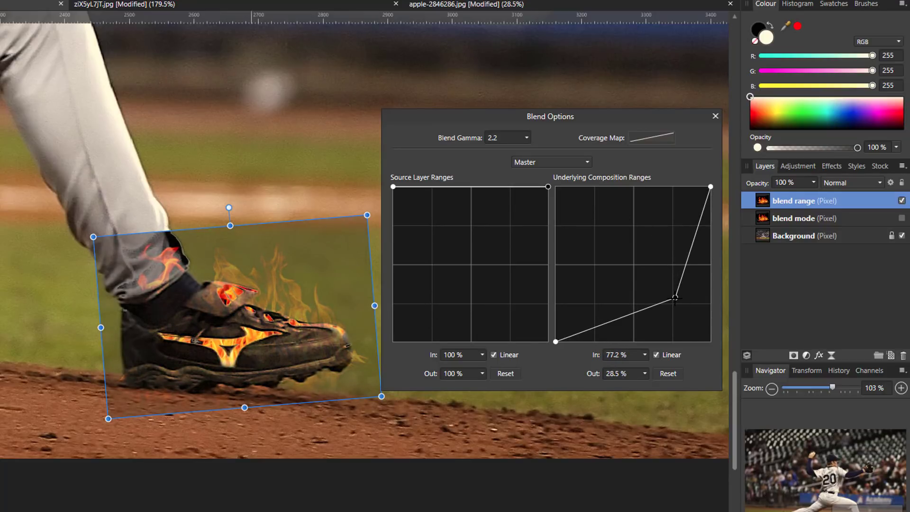
drag(676, 298, 683, 305)
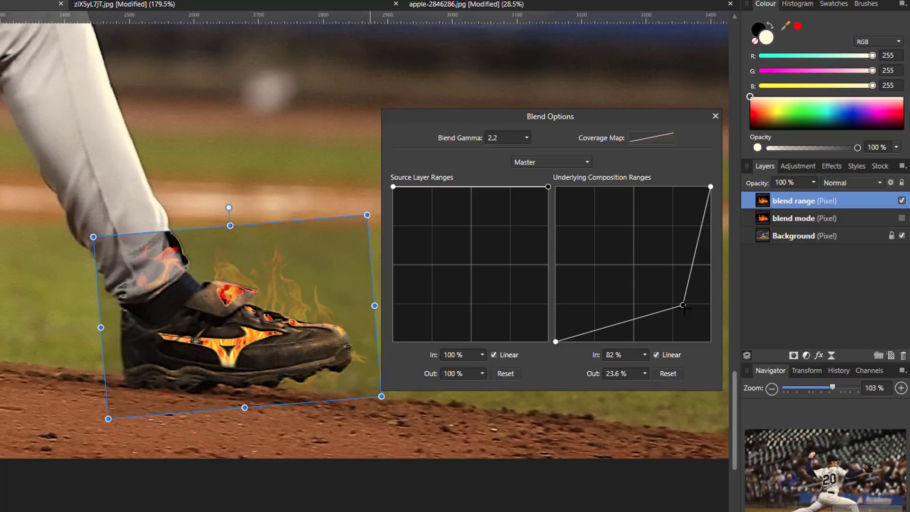
Combine both ranges: source dark end at 16% output, underlying composition points at 27.1% input, 60% output and 37.6% input, 69.3% output
drag(683, 305, 631, 263)
drag(392, 191, 391, 277)
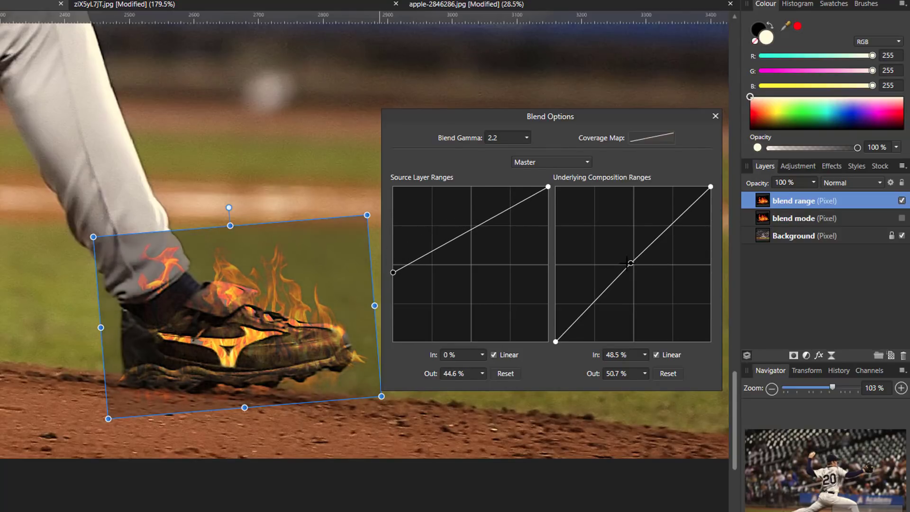
drag(632, 263, 598, 248)
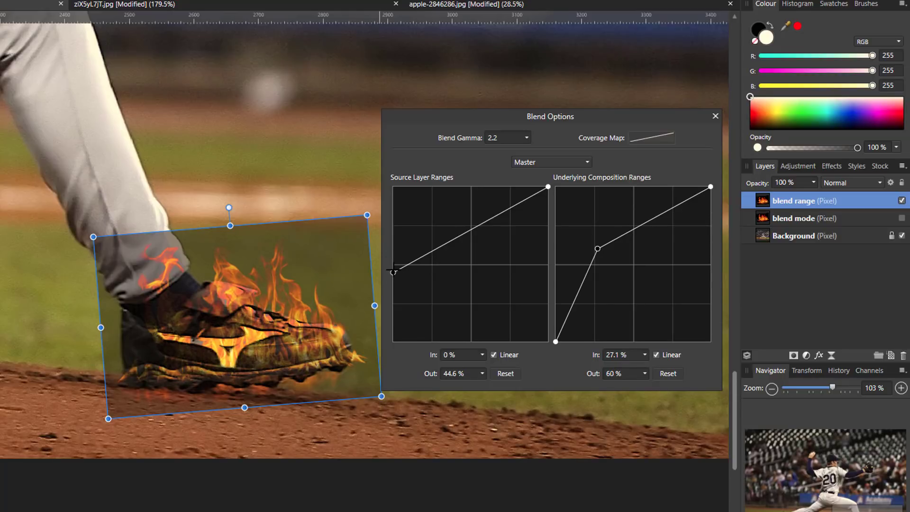
drag(394, 273, 391, 317)
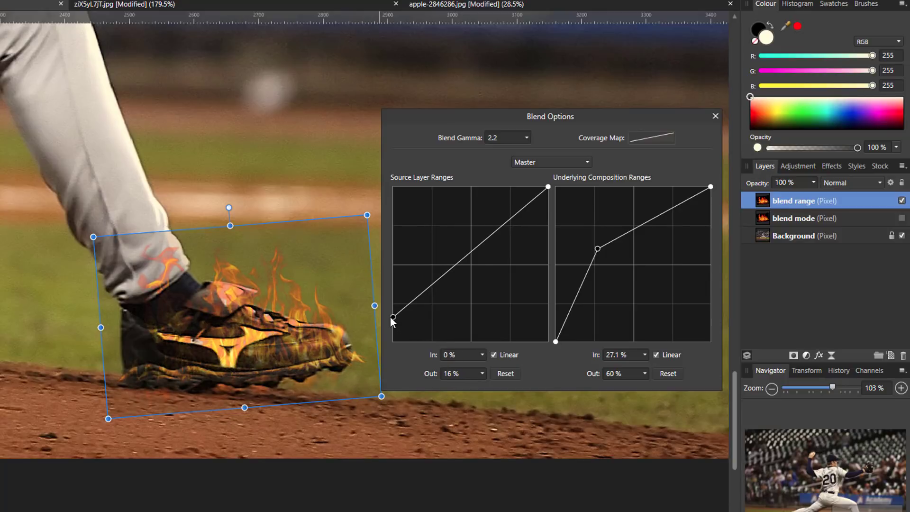
drag(611, 241, 614, 234)
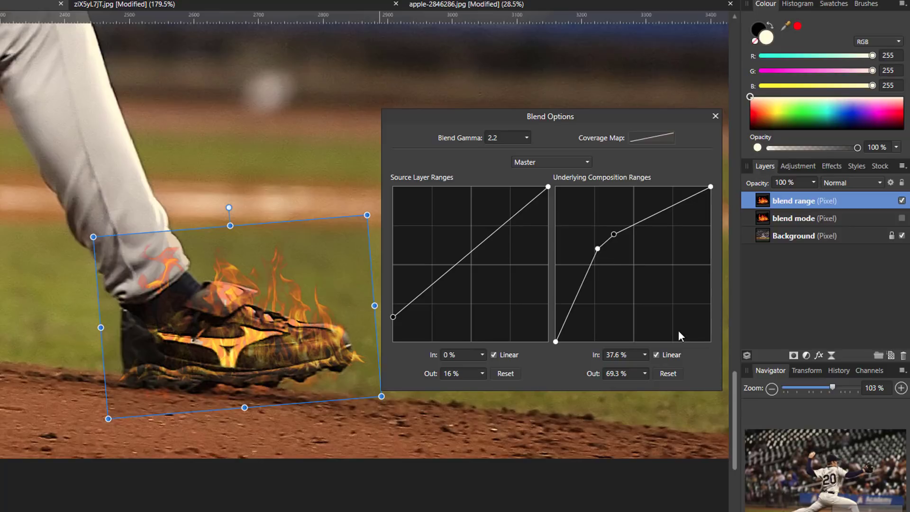
Reset both blend ranges of the "blend range" layer, close its blend options and hide the layer
click(669, 373)
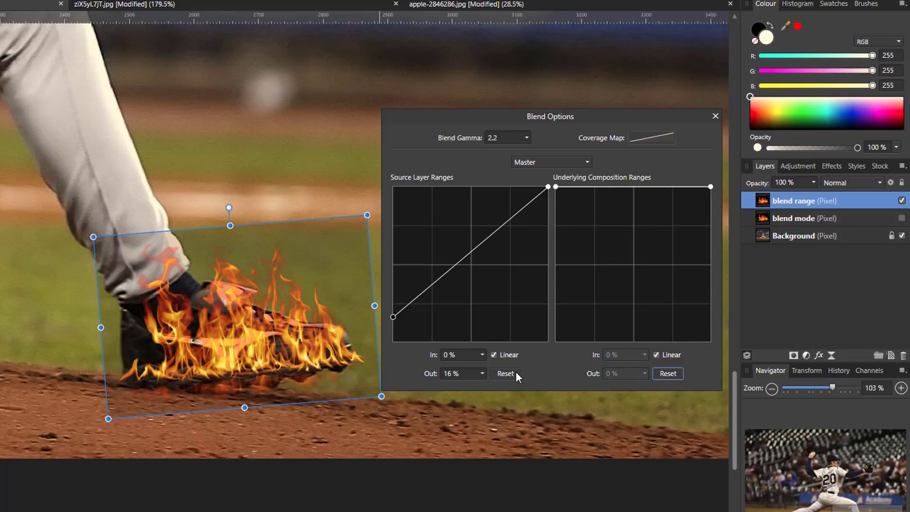
click(516, 372)
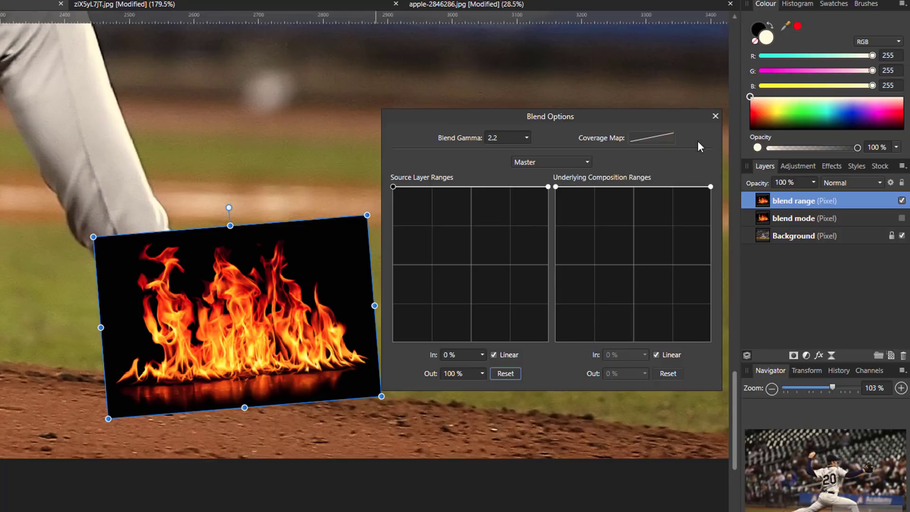
click(716, 117)
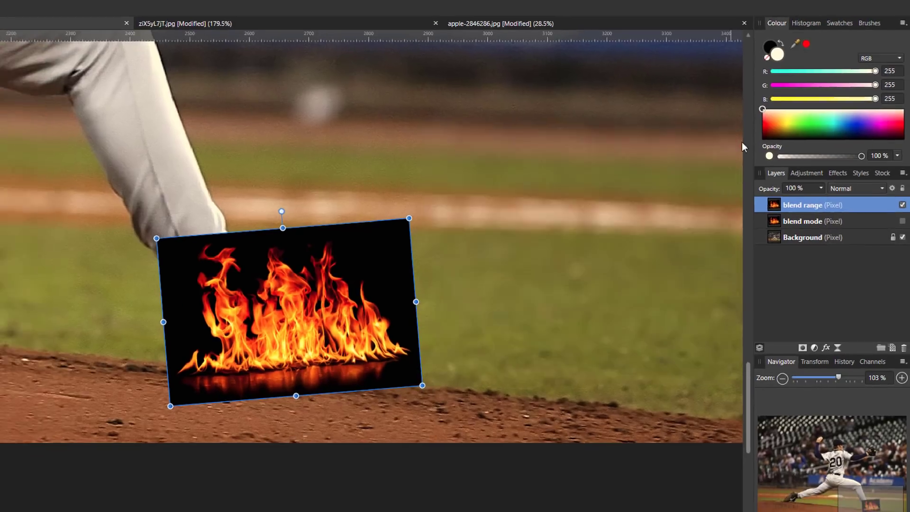
click(904, 215)
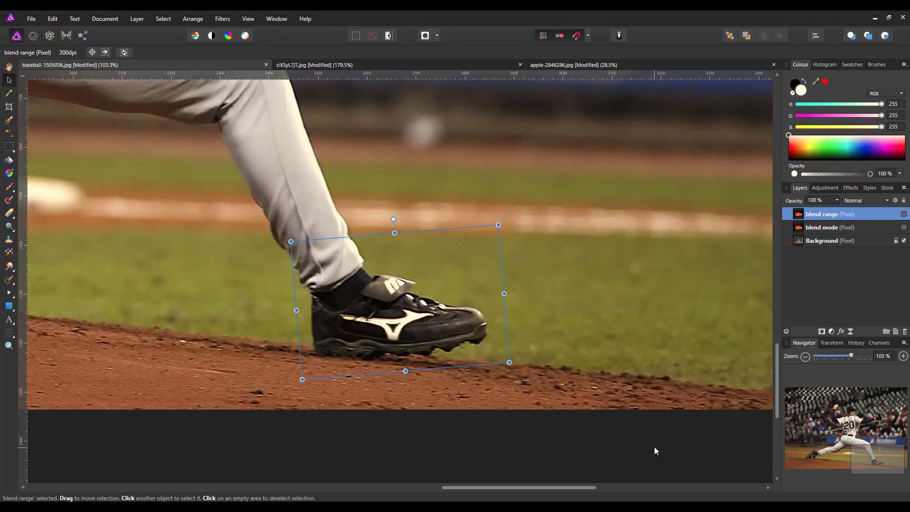
key(ctrl+0)
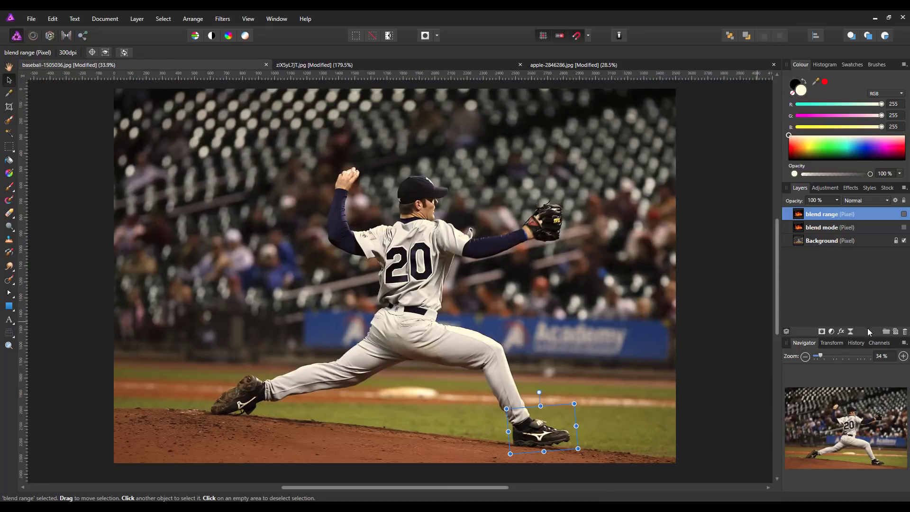
Add a new pixel layer and fill it with a linear gradient spanning the canvas width, from white at the left edge to black at the right
click(896, 332)
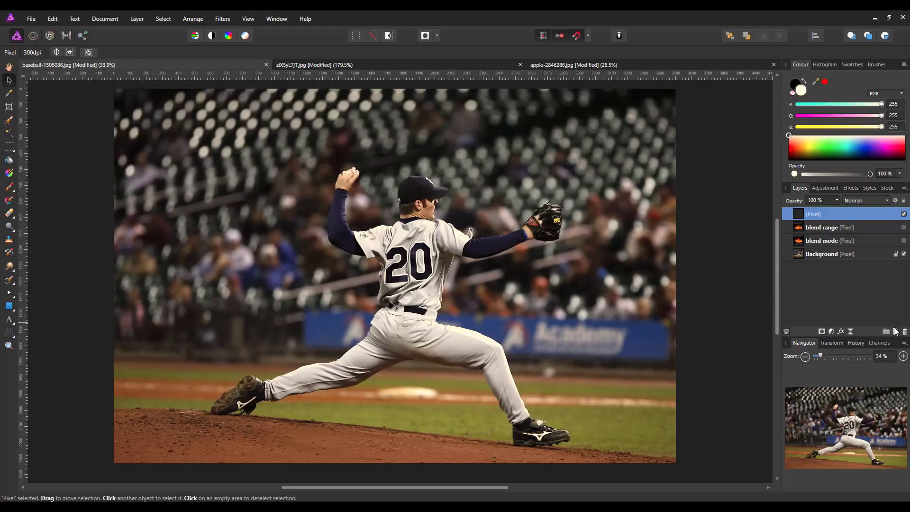
click(9, 173)
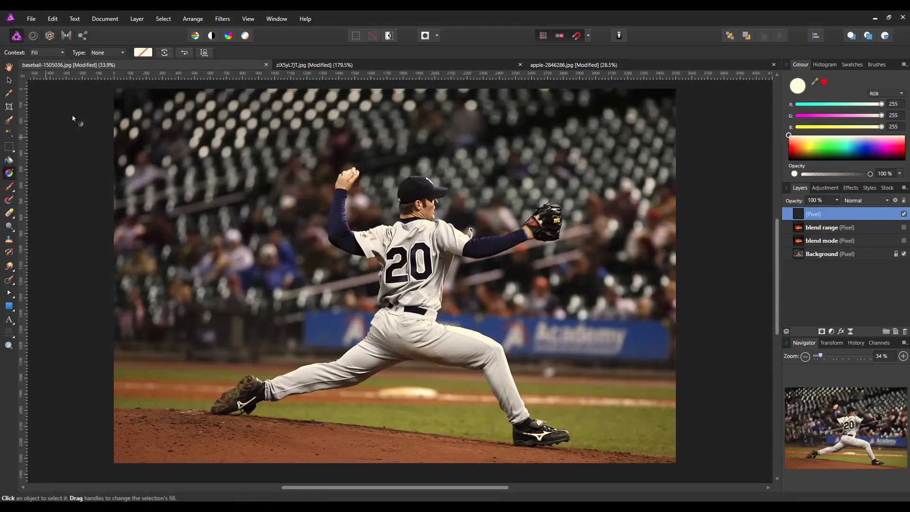
click(123, 52)
click(100, 86)
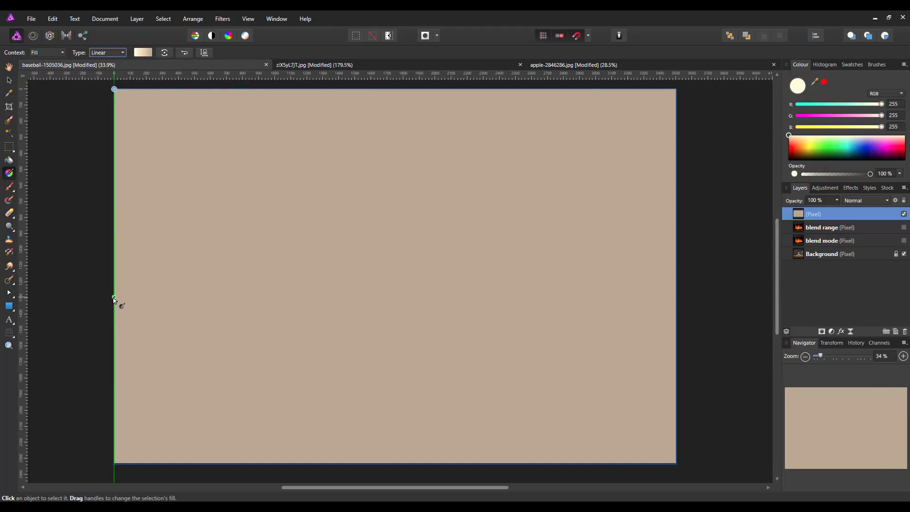
drag(114, 299, 683, 307)
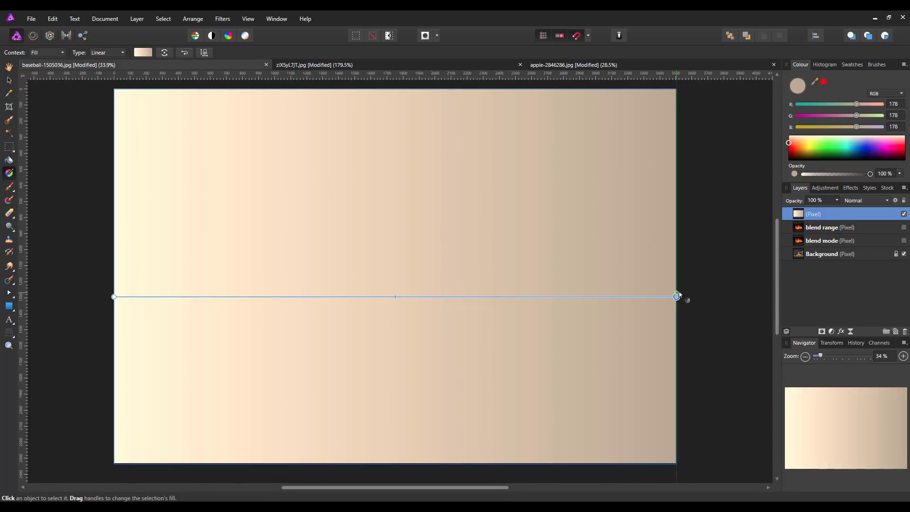
drag(789, 144, 785, 163)
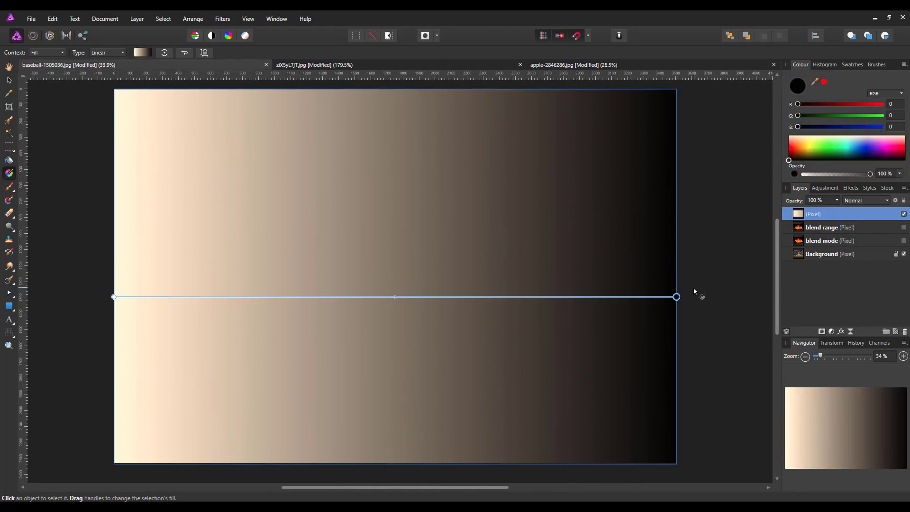
click(9, 66)
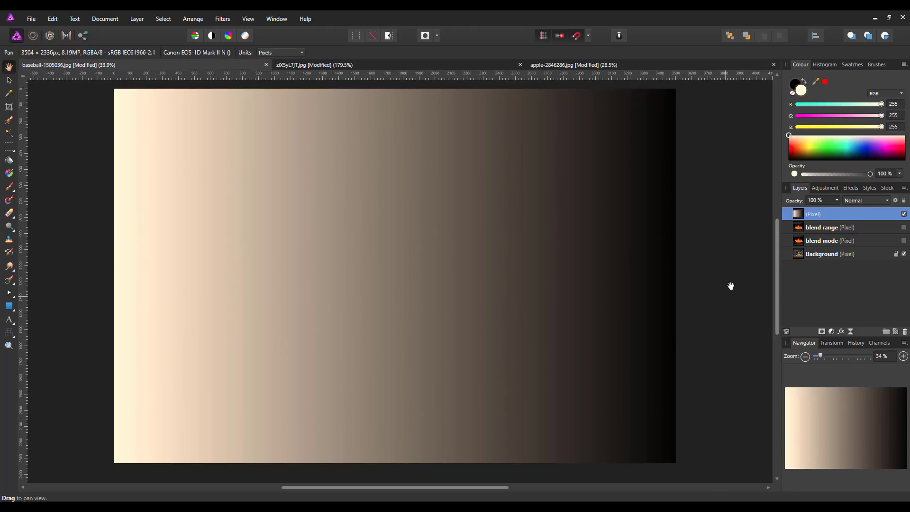
Open the gradient layer's blend options and lower the source layer curve's dark end to 0% output
click(896, 201)
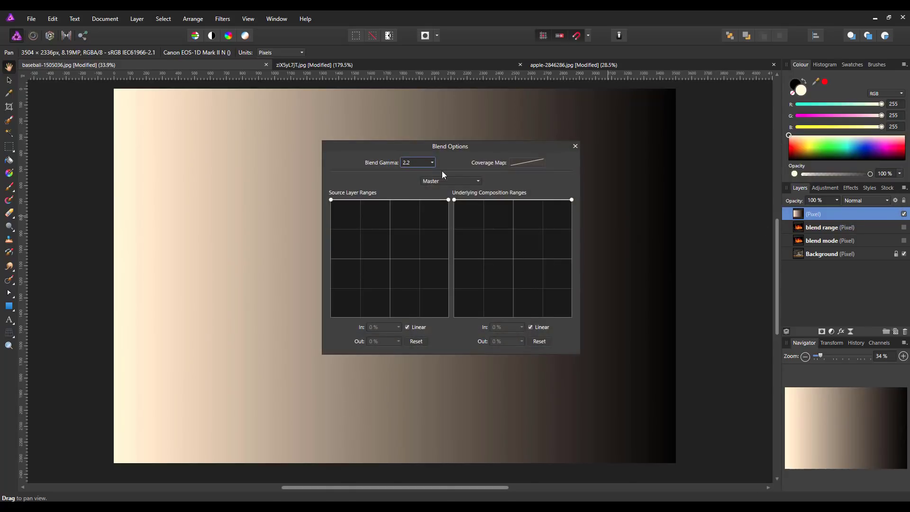
drag(409, 141, 387, 151)
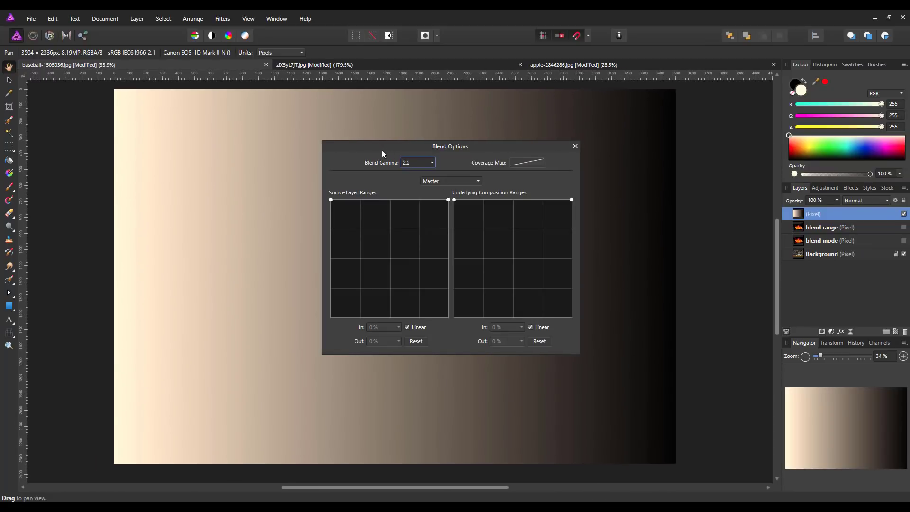
drag(432, 154, 590, 256)
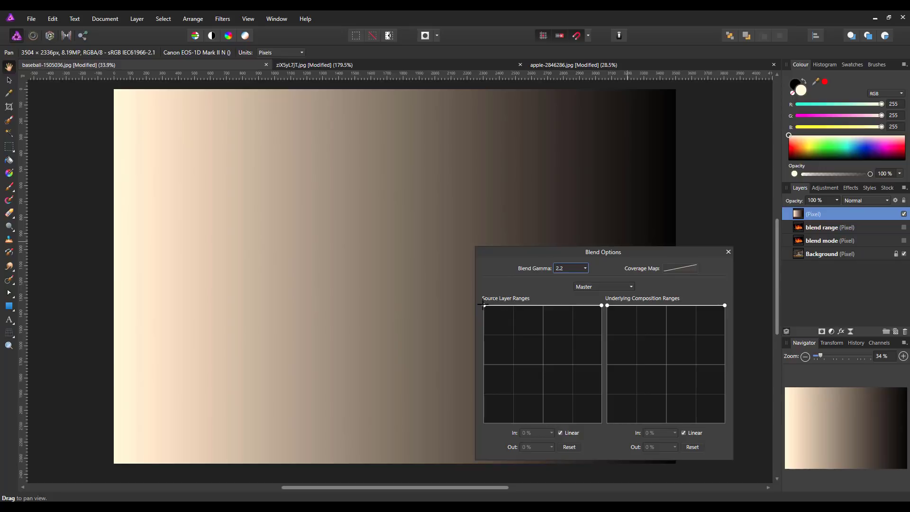
drag(484, 306, 482, 394)
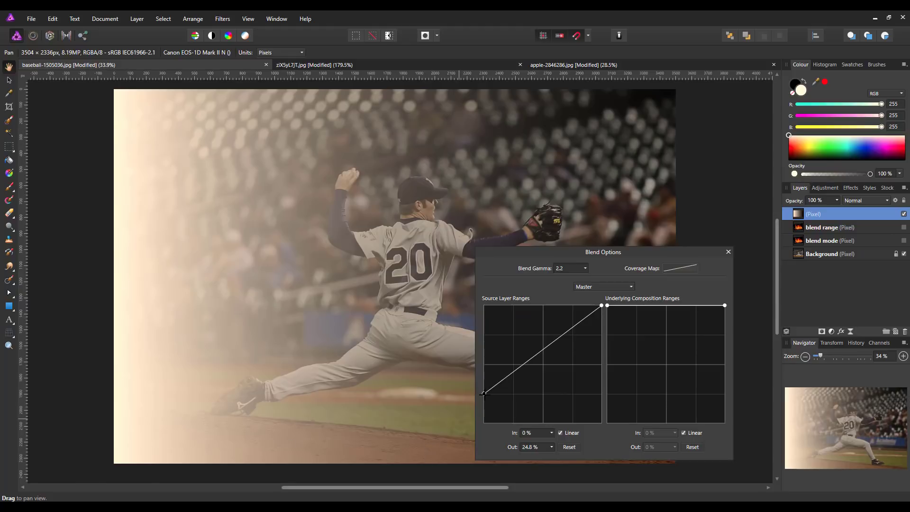
drag(483, 394, 476, 426)
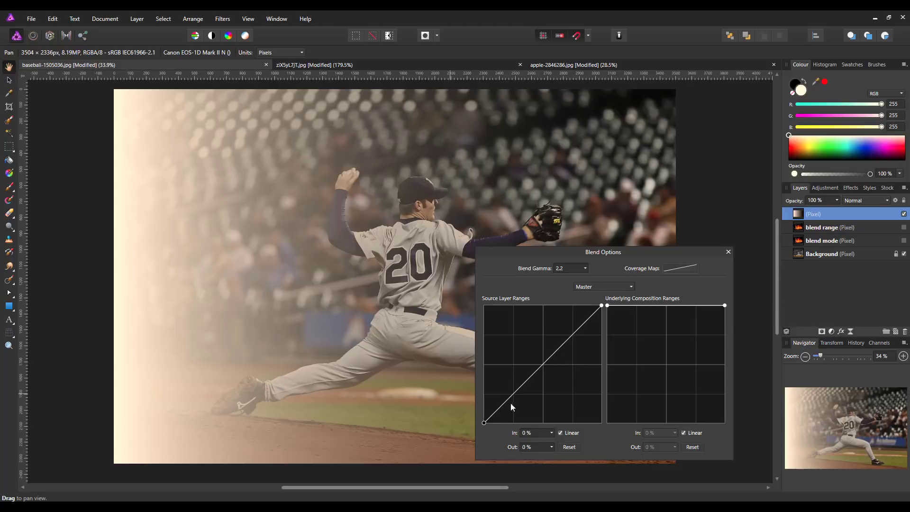
mouse_move(482, 423)
mouse_down()
mouse_move(480, 400)
mouse_move(484, 422)
mouse_up()
Invert the gradient layer's source range by setting the curve's dark end to 100% output and its bright end to 0%
drag(484, 423, 484, 305)
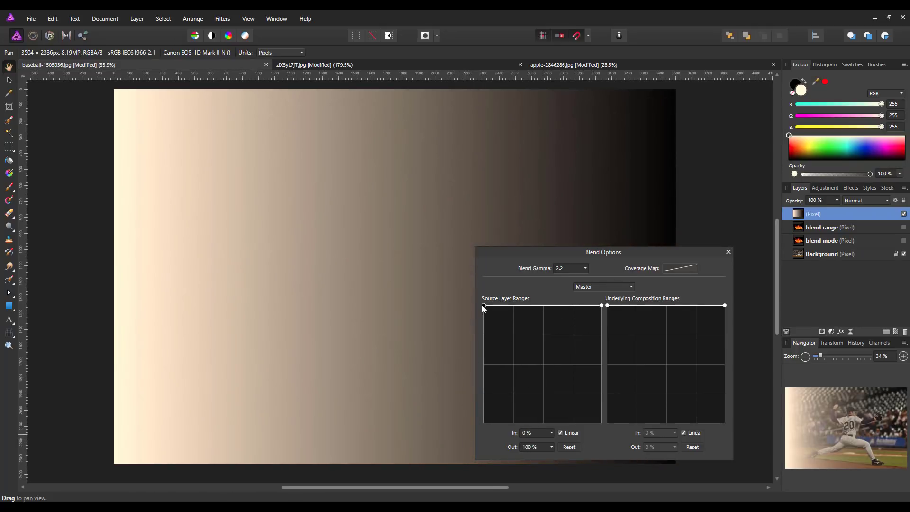
drag(601, 309, 605, 423)
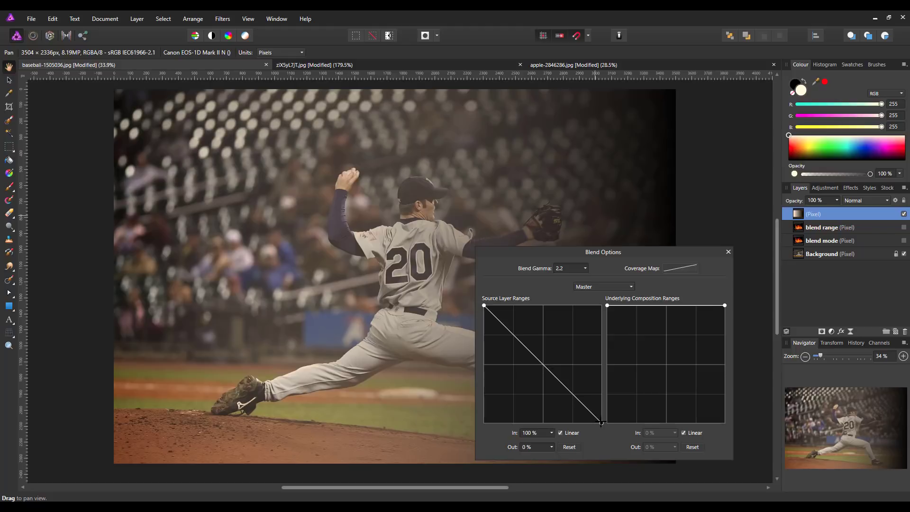
Raise the gradient layer's source curve bright end to 100% output and pull a new midpoint at 50.1% input down to 0%
drag(601, 421, 602, 294)
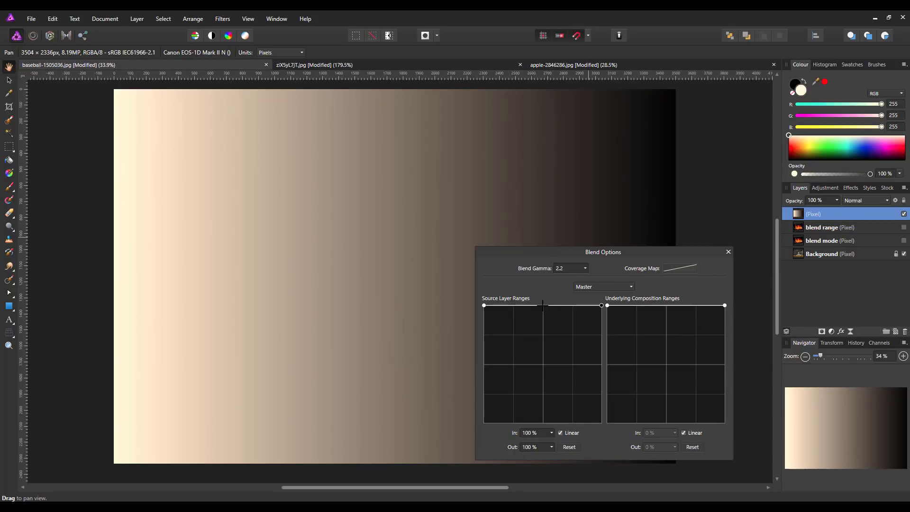
drag(543, 306, 544, 426)
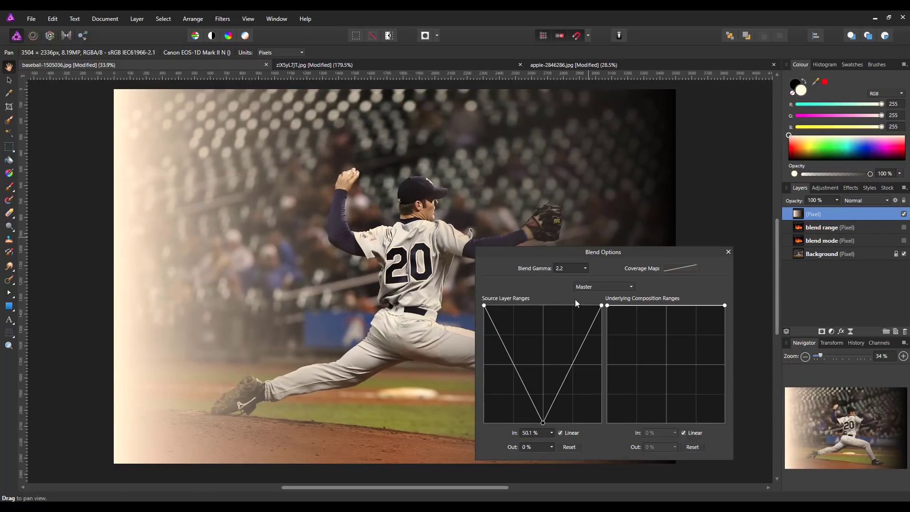
drag(601, 251, 692, 207)
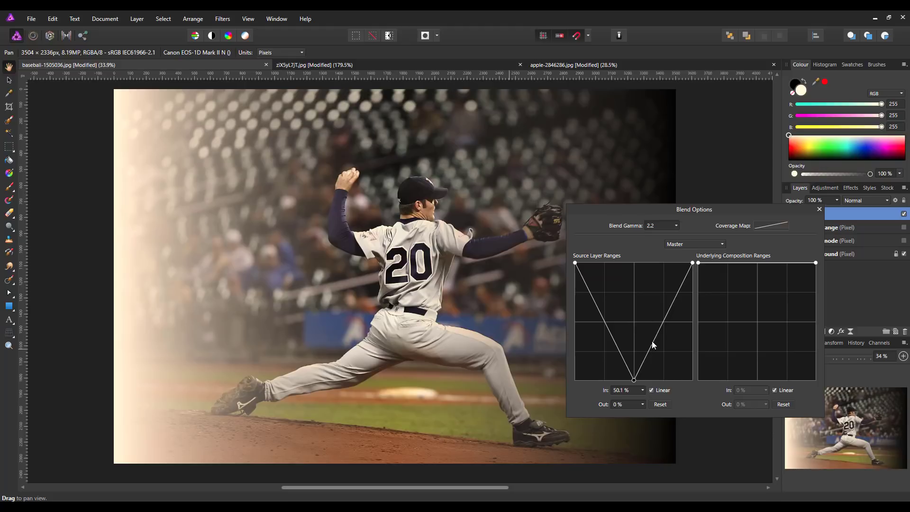
Compare the V-shaped source curve with linear interpolation on and off, leaving it off for a smooth curve
click(652, 390)
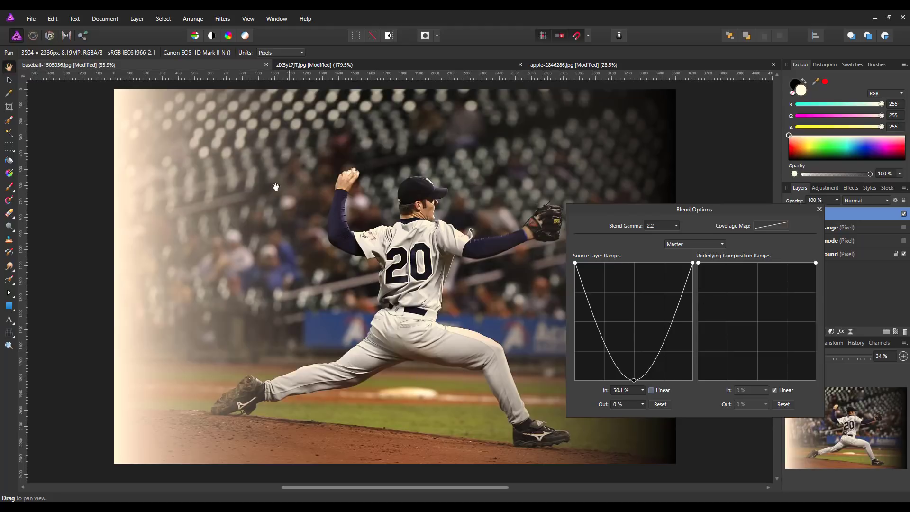
click(652, 391)
click(651, 390)
click(651, 390)
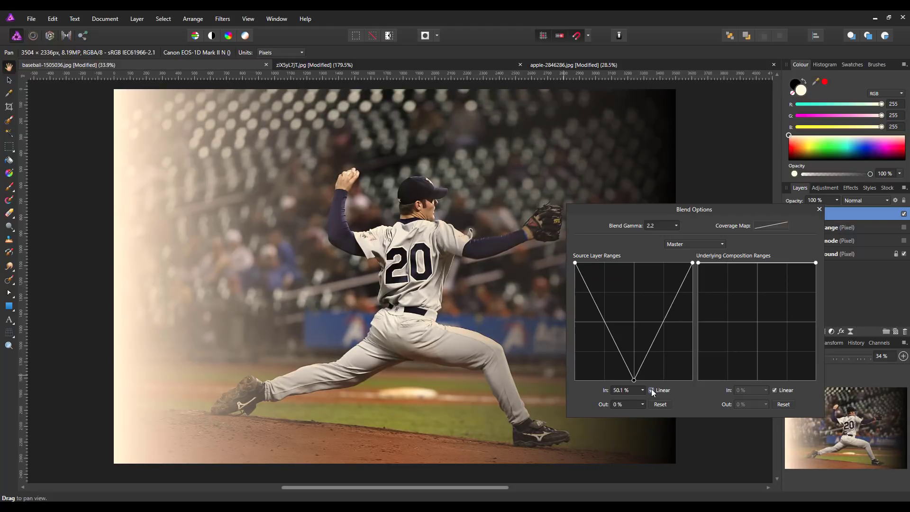
click(652, 390)
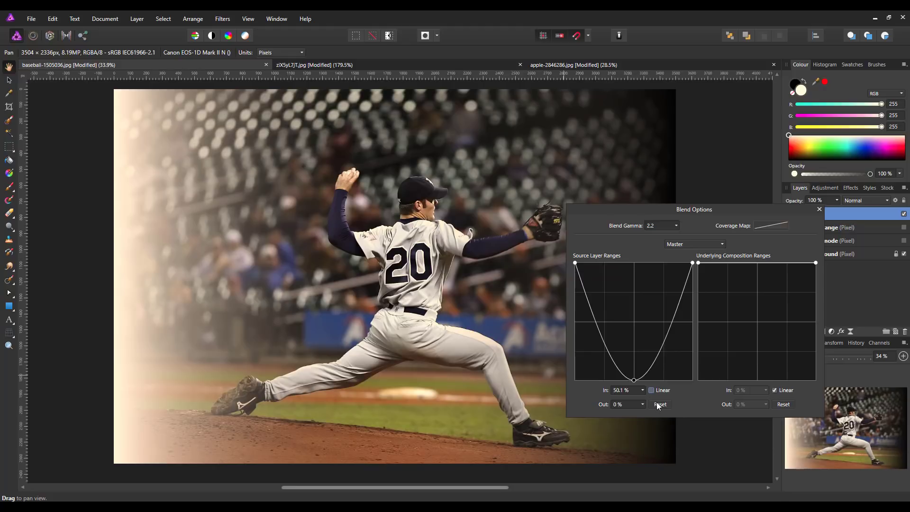
Reset the source layer range, and try the underlying composition curve's dark end at 0% output before resetting that range too
click(658, 405)
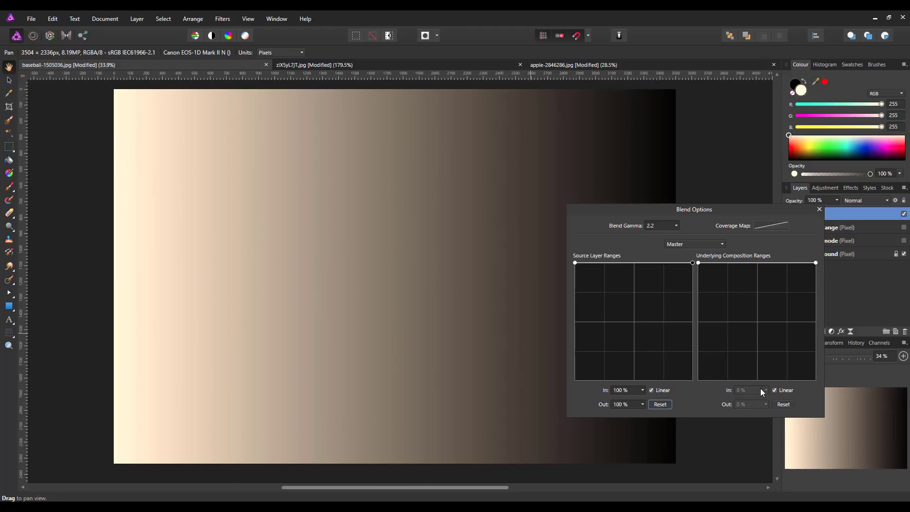
drag(698, 263, 692, 380)
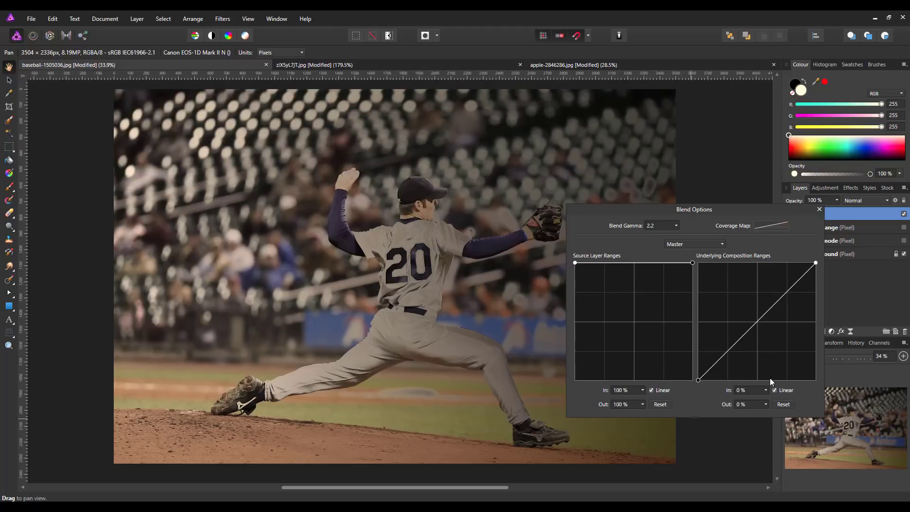
click(787, 406)
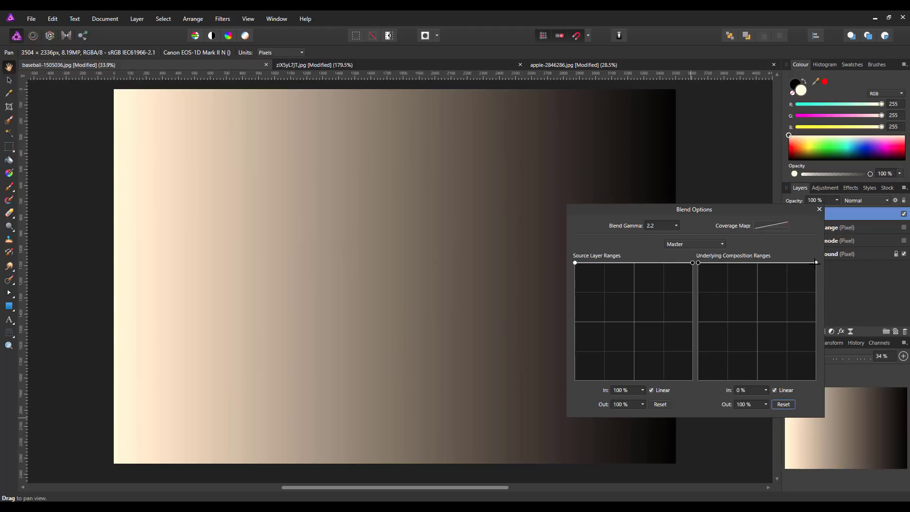
Lower the underlying composition curve's bright end to 0% output, add a point at 54.1% input and 53.9% output, and hide the gradient layer
drag(816, 262, 826, 385)
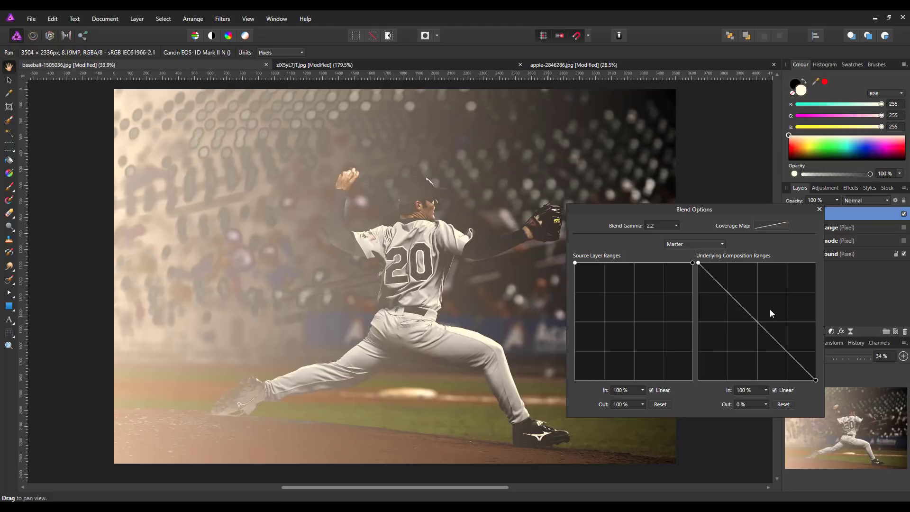
mouse_move(758, 323)
mouse_down()
mouse_move(734, 343)
mouse_move(749, 343)
mouse_move(726, 343)
mouse_move(782, 287)
mouse_move(780, 311)
mouse_move(801, 320)
mouse_move(801, 340)
mouse_move(789, 342)
mouse_move(786, 311)
mouse_move(772, 343)
mouse_move(761, 317)
mouse_up()
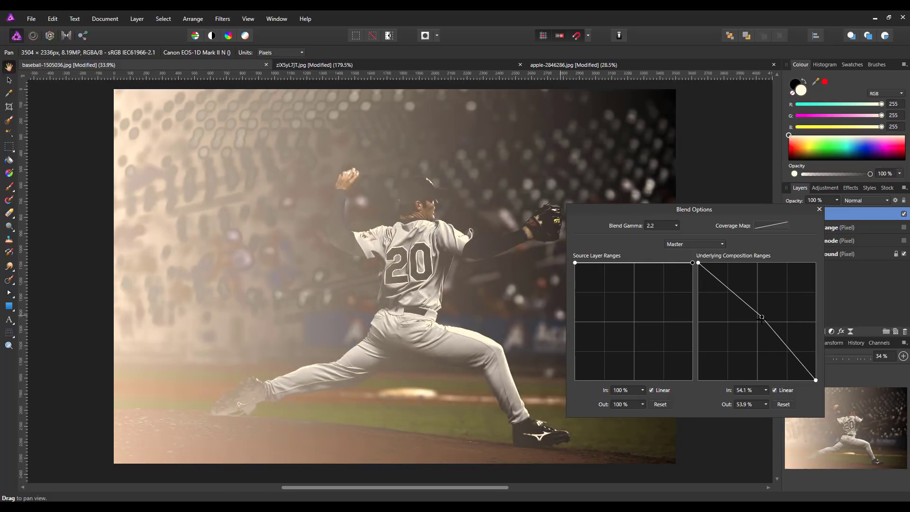
click(819, 209)
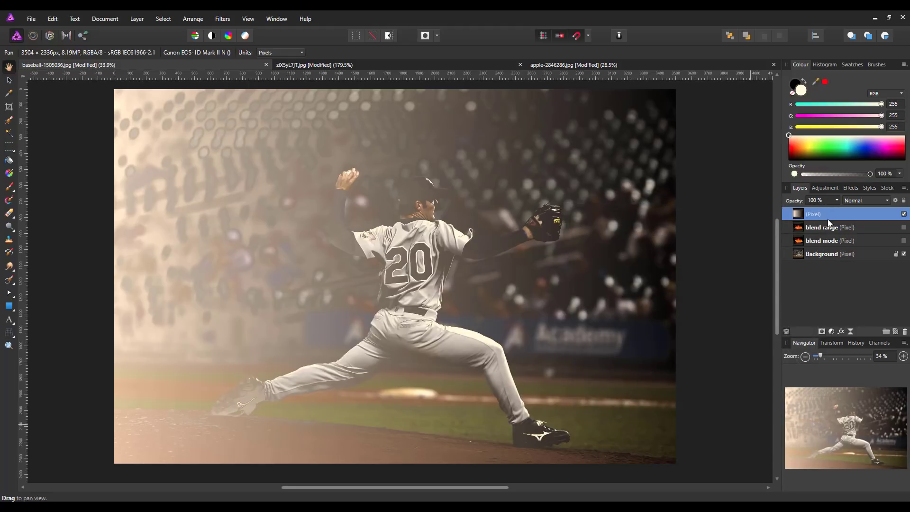
click(904, 214)
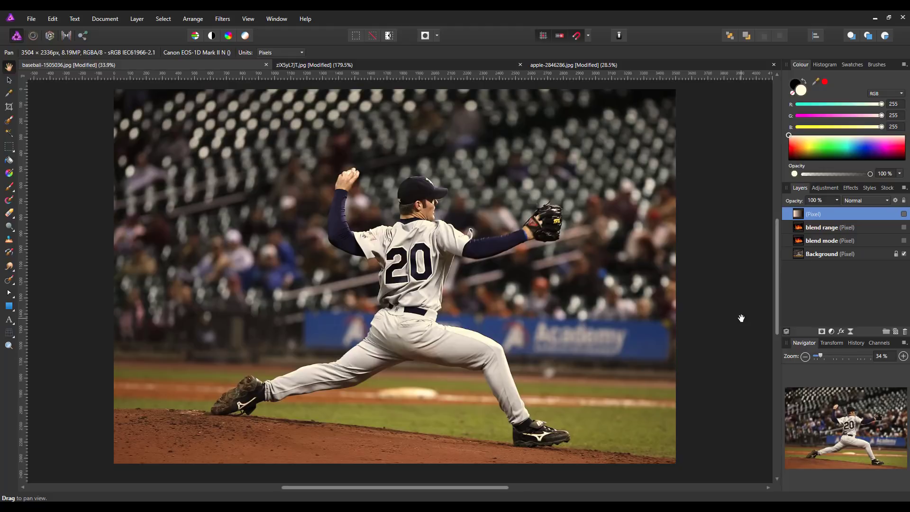
Add an HSL adjustment above the photo with a saturation shift of 73%
click(831, 331)
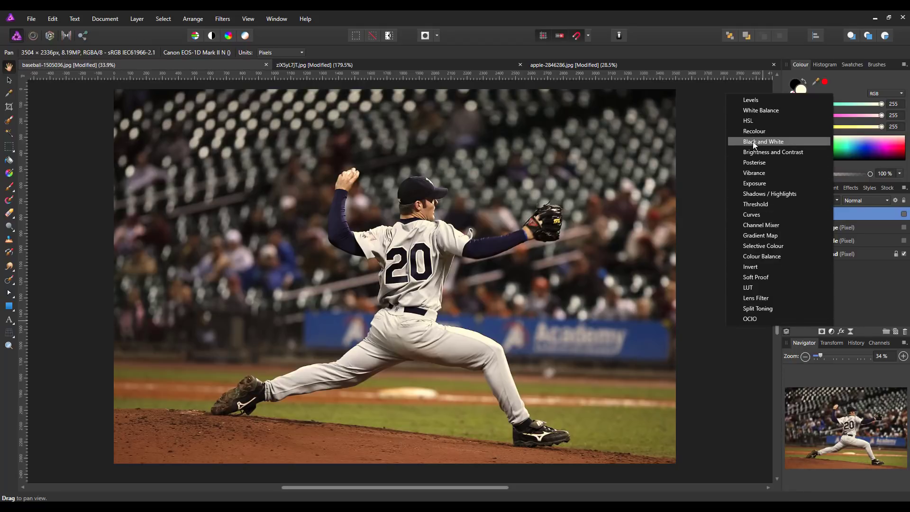
click(751, 119)
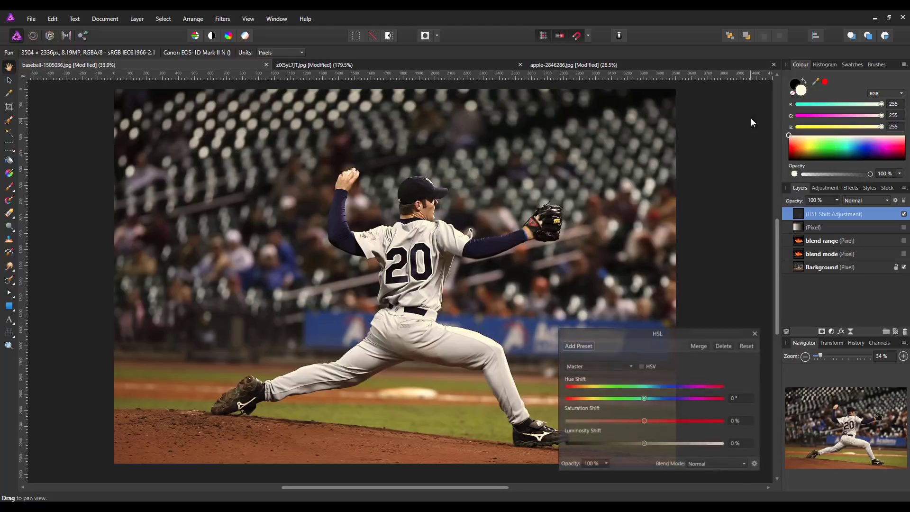
drag(702, 333, 732, 176)
drag(674, 265, 733, 271)
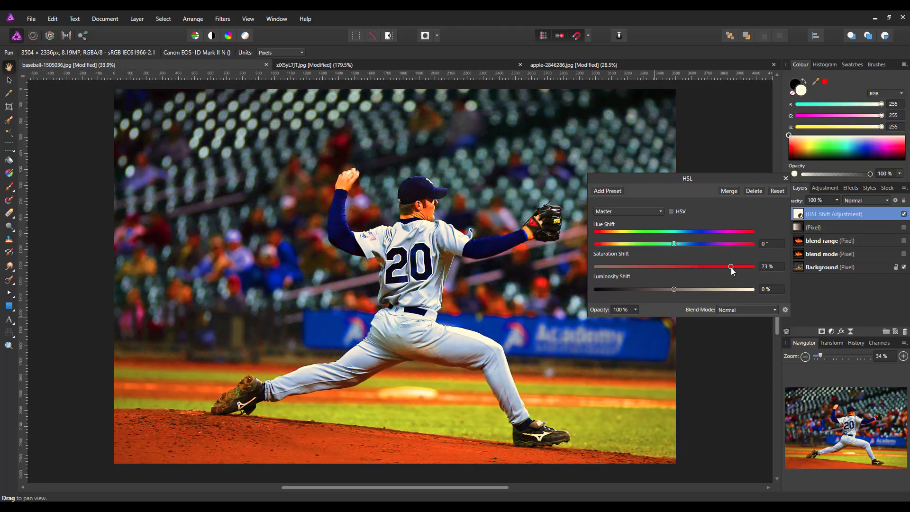
Open the HSL adjustment's blend options, lower the source curve's dark end to 0% output, and arrange the dialogs clear of the photo
drag(708, 179, 667, 91)
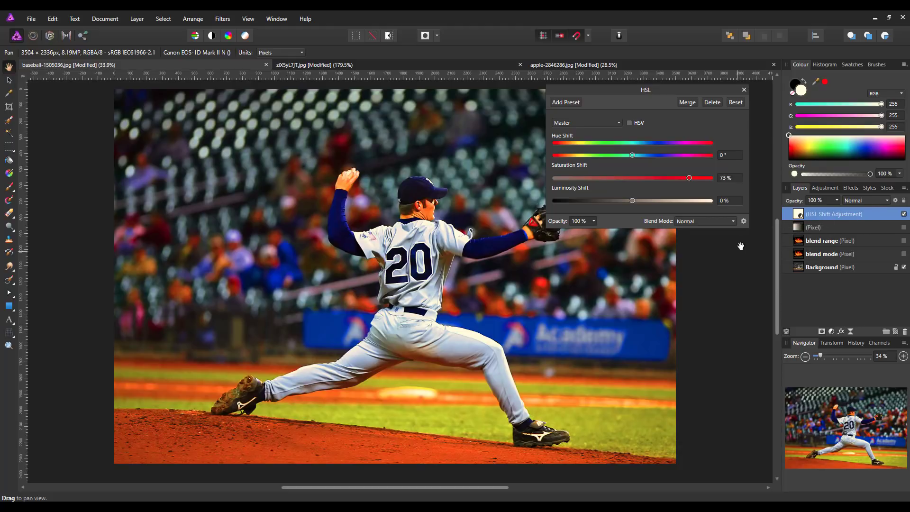
click(744, 221)
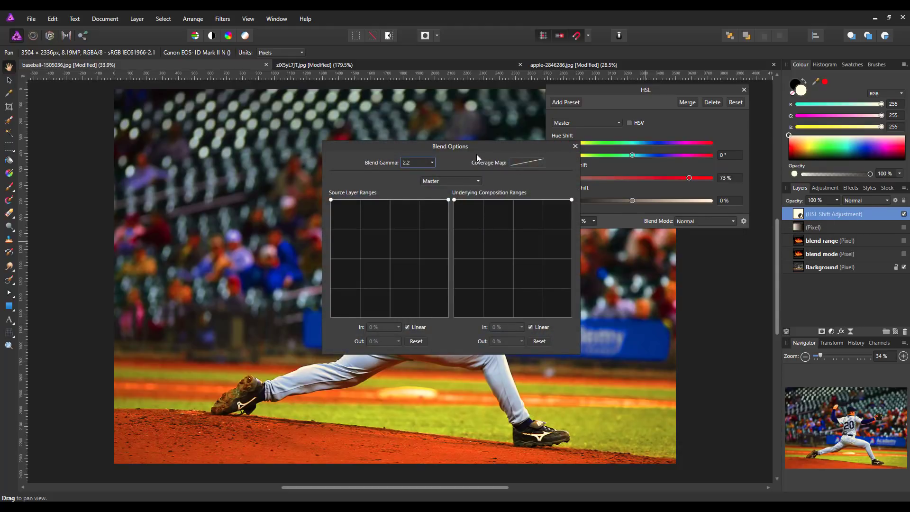
drag(468, 146, 704, 238)
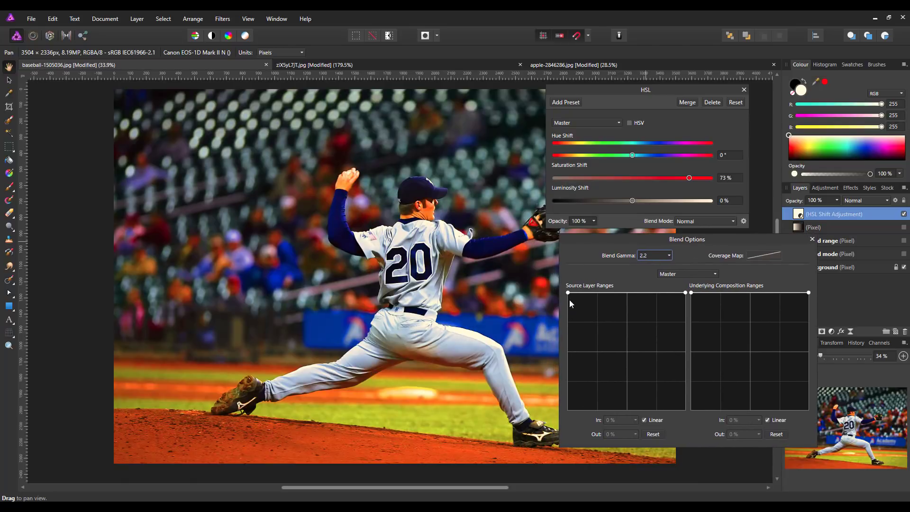
drag(568, 293, 553, 413)
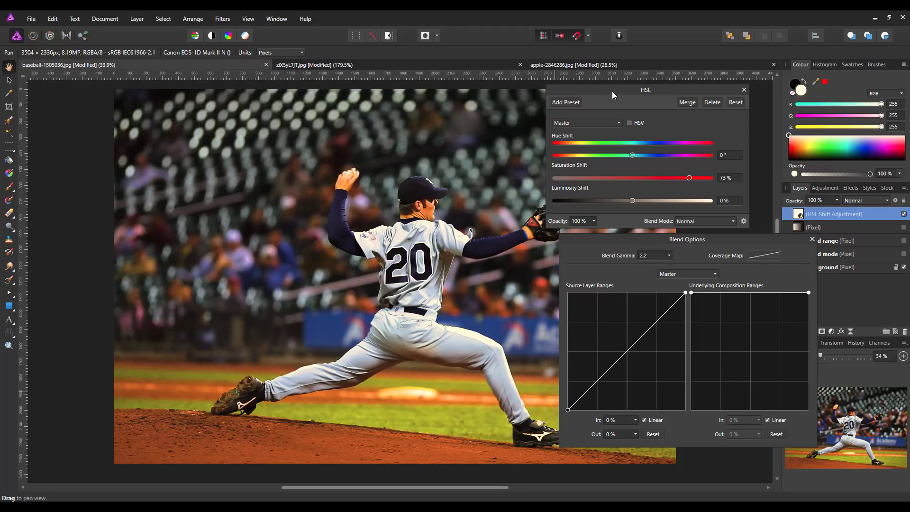
drag(617, 89, 712, 85)
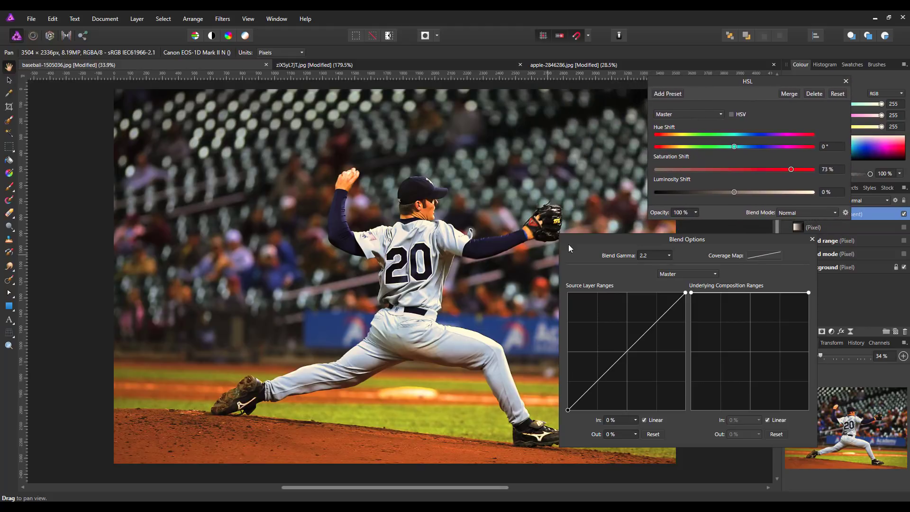
drag(579, 241, 667, 232)
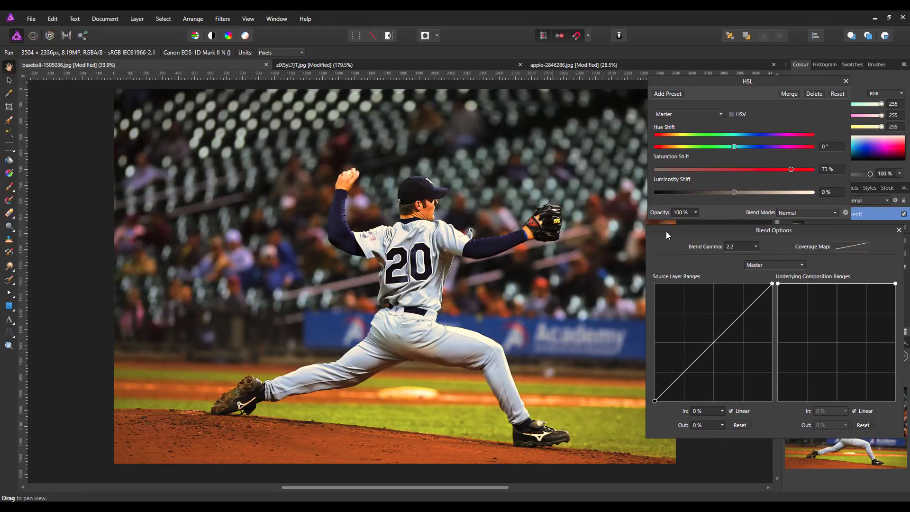
drag(437, 487, 476, 491)
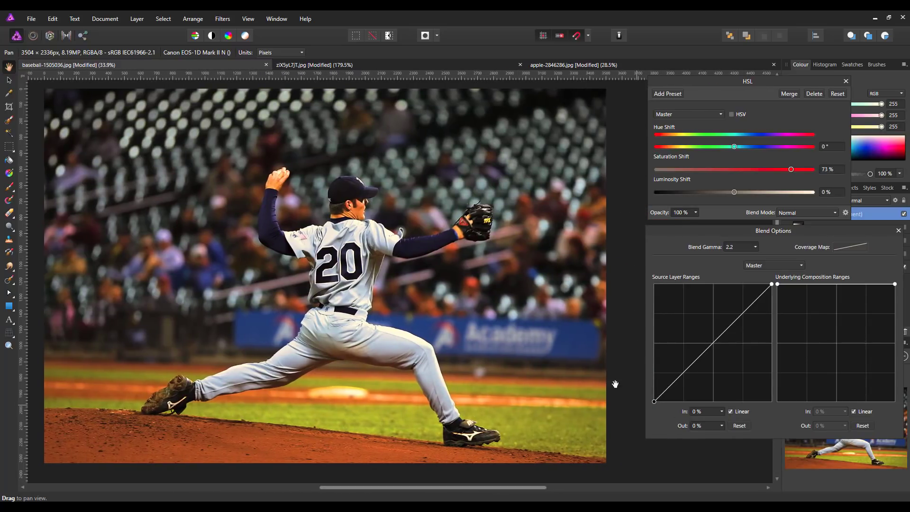
Try the source curve's dark end at 8.7% output and at 4% input with 0% output, then restore it to 0% input and 100% output
mouse_move(654, 403)
mouse_down()
mouse_move(649, 286)
mouse_move(643, 399)
mouse_up()
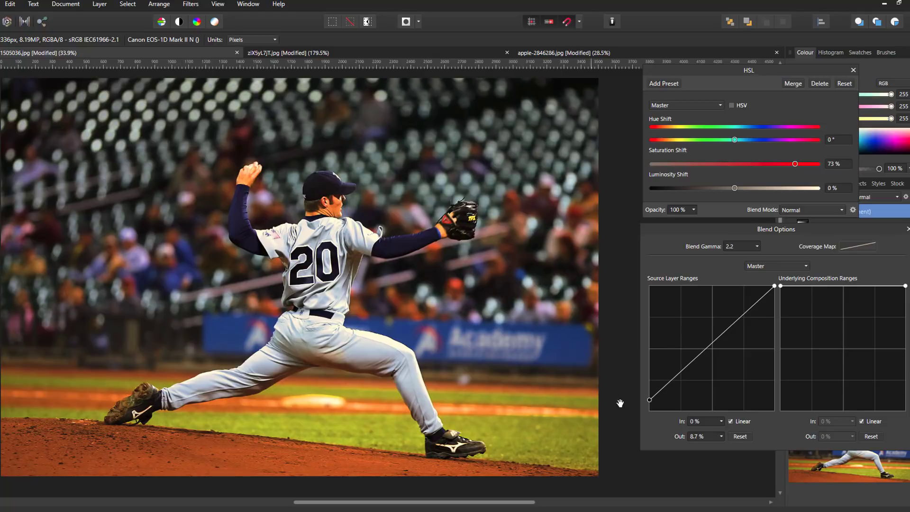
mouse_move(650, 400)
mouse_down()
mouse_move(652, 306)
mouse_move(655, 411)
mouse_up()
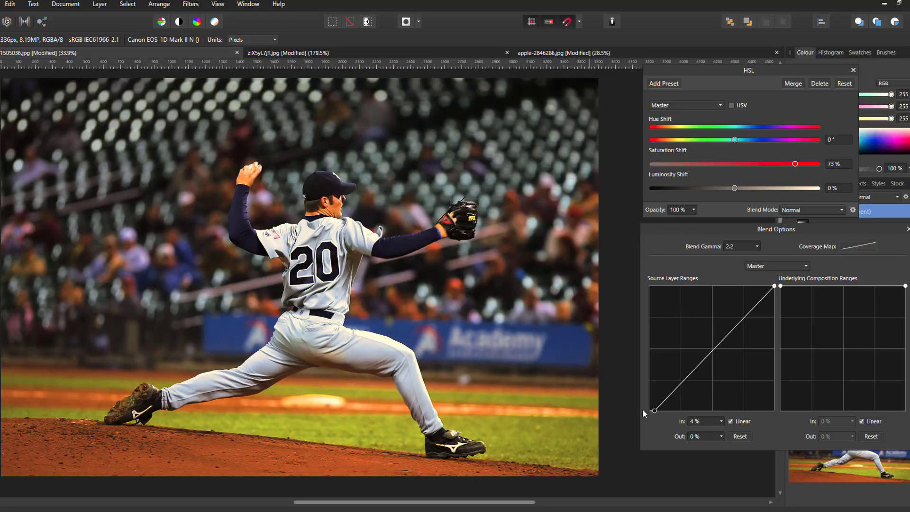
drag(654, 411, 648, 285)
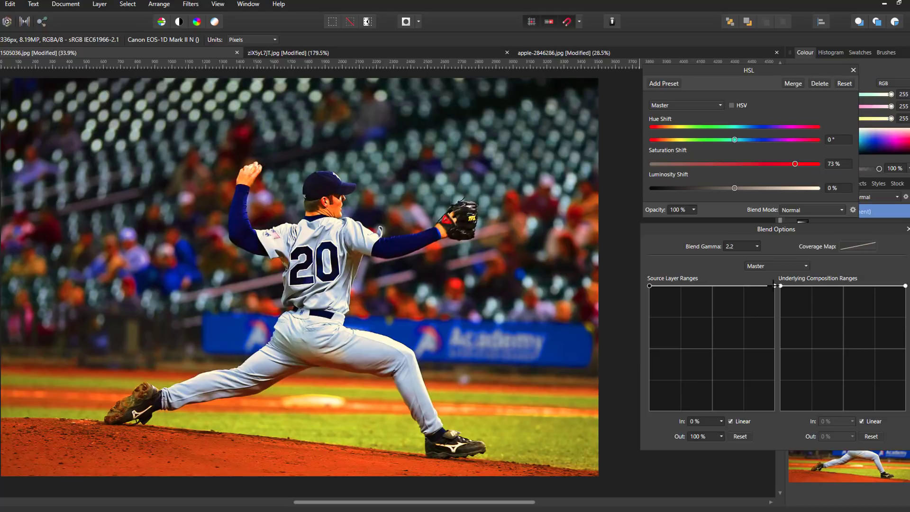
Try the source curve's bright end at 0% output with a midpoint at 48.9% input and 49.5% output, then reset the range
drag(774, 285, 782, 421)
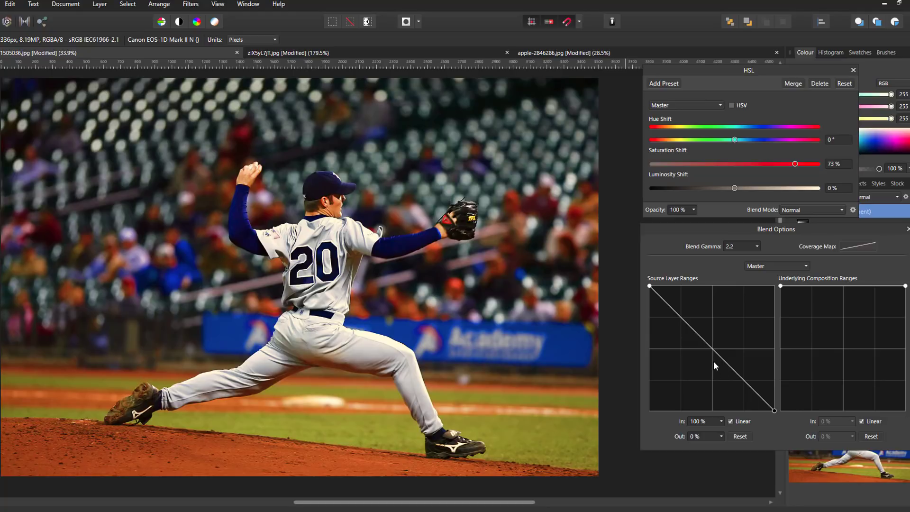
drag(712, 347, 699, 372)
drag(730, 333, 714, 349)
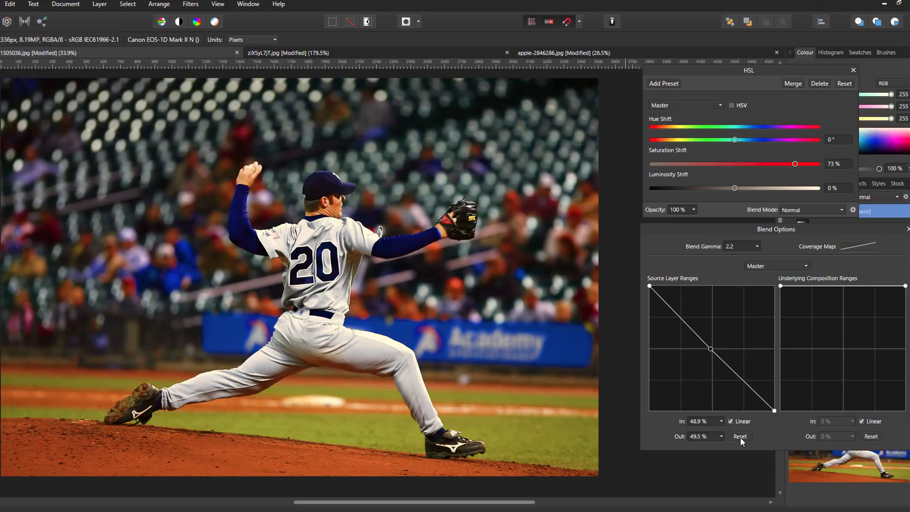
click(740, 437)
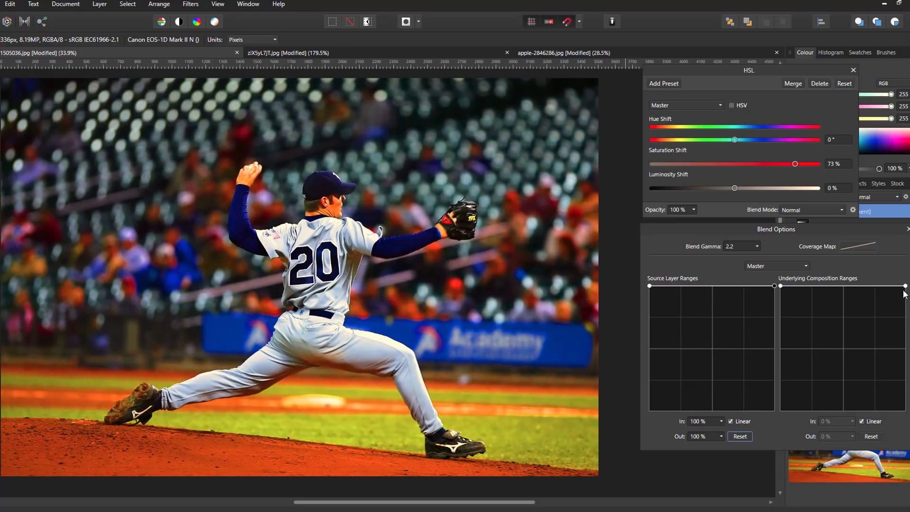
Lower the underlying composition curve's dark end to 0% output and place a midpoint at 44.4% input and 47.9% output
drag(781, 286, 776, 412)
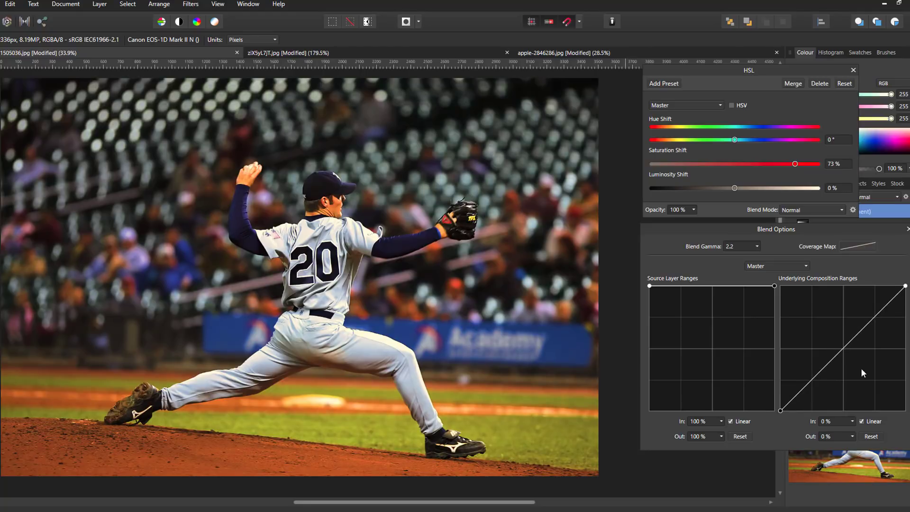
mouse_move(844, 348)
mouse_down()
mouse_move(855, 368)
mouse_move(828, 344)
mouse_move(819, 357)
mouse_move(842, 360)
mouse_move(823, 340)
mouse_move(850, 366)
mouse_move(819, 323)
mouse_move(844, 357)
mouse_move(829, 348)
mouse_up()
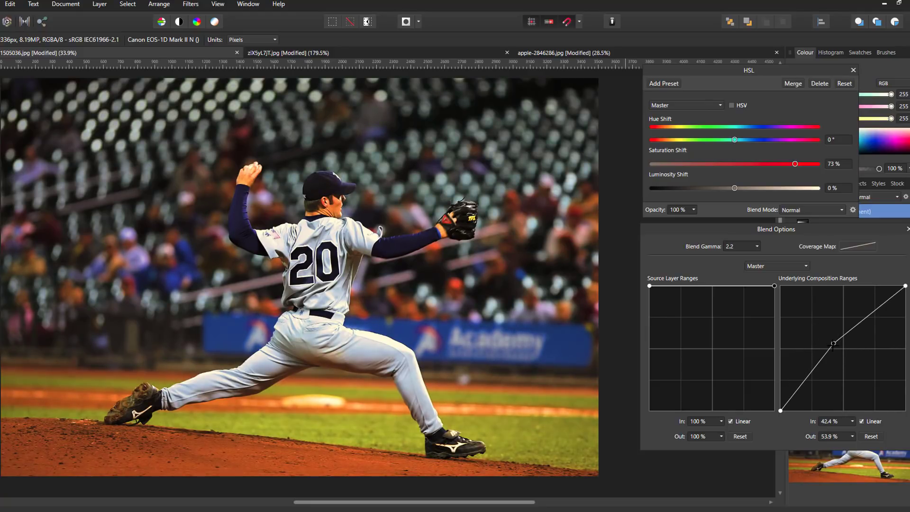
mouse_move(836, 344)
mouse_down()
mouse_move(859, 360)
mouse_move(849, 308)
mouse_move(860, 361)
mouse_move(818, 358)
mouse_move(840, 362)
mouse_move(826, 344)
mouse_move(836, 352)
mouse_up()
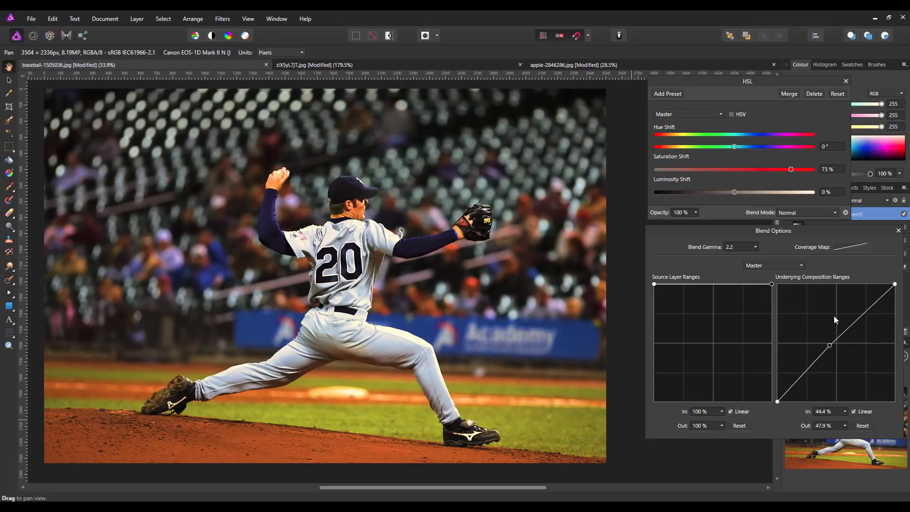
Close the blend options and HSL settings, and hide the HSL adjustment layer
click(898, 232)
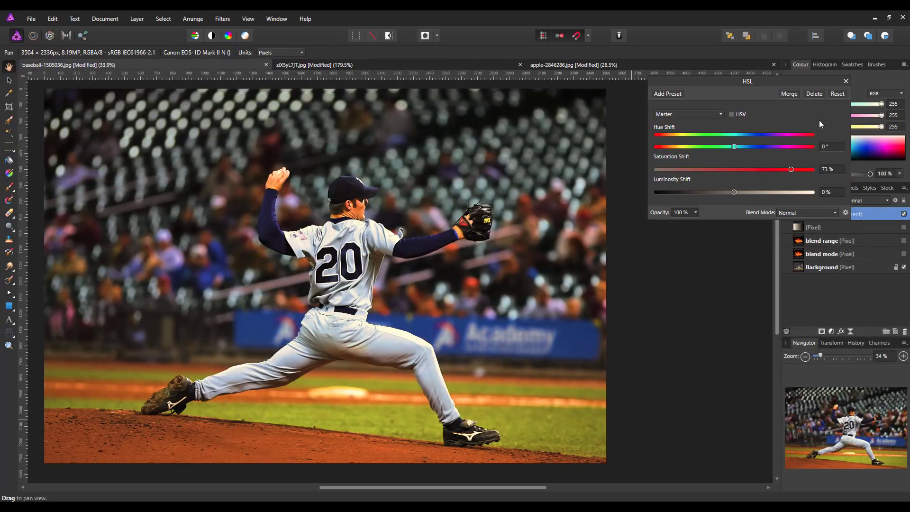
click(847, 81)
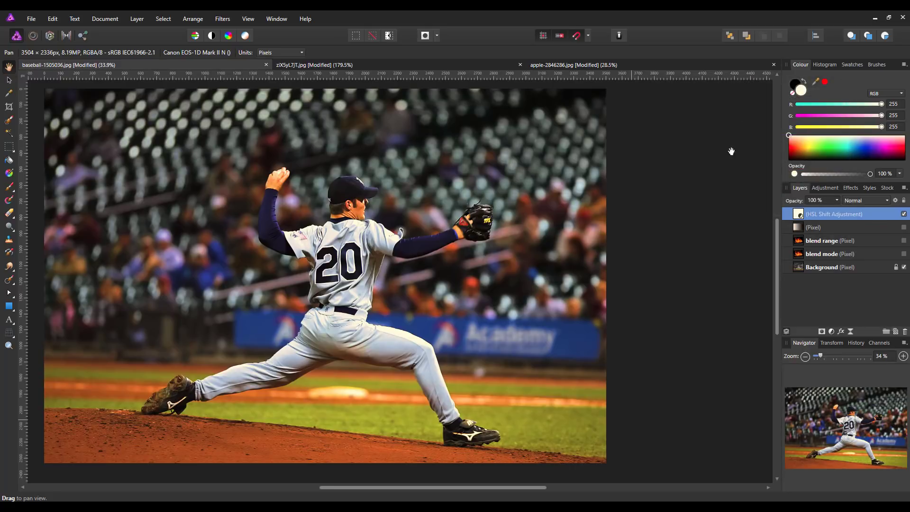
click(904, 215)
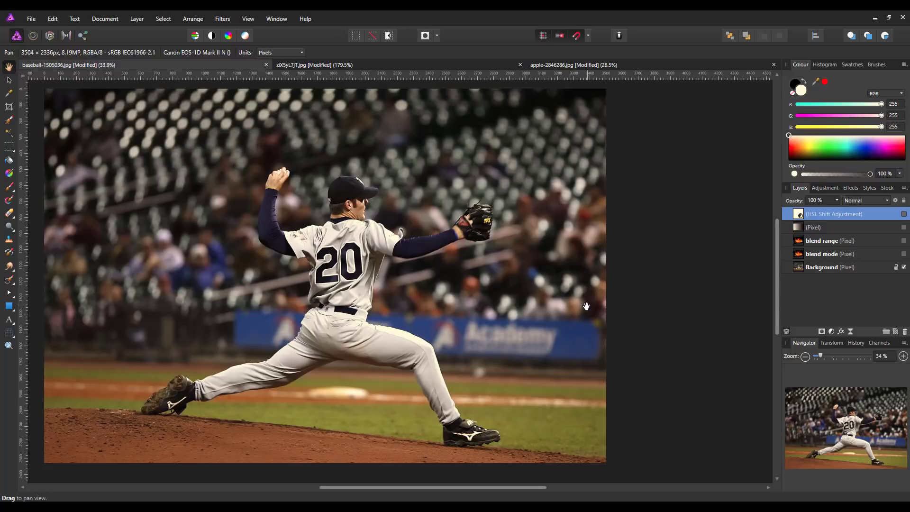
Duplicate the baseball photo's Background layer
click(821, 268)
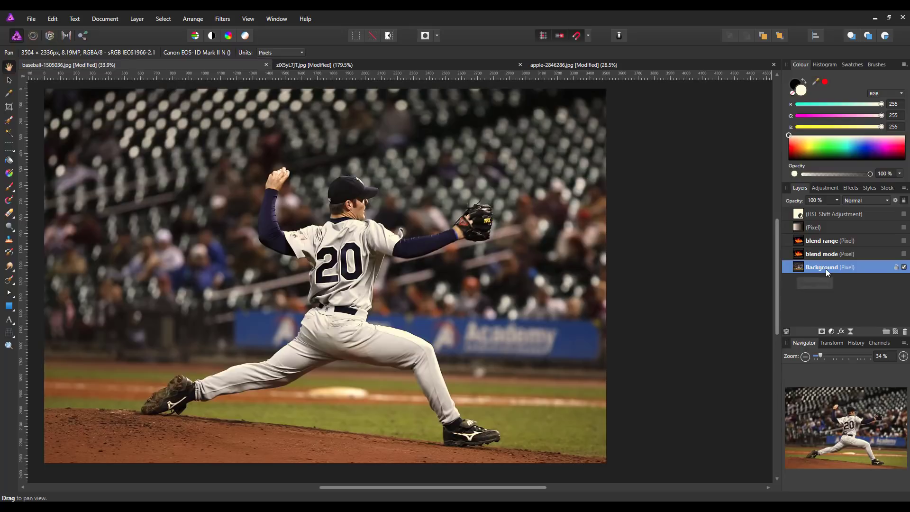
right_click(825, 271)
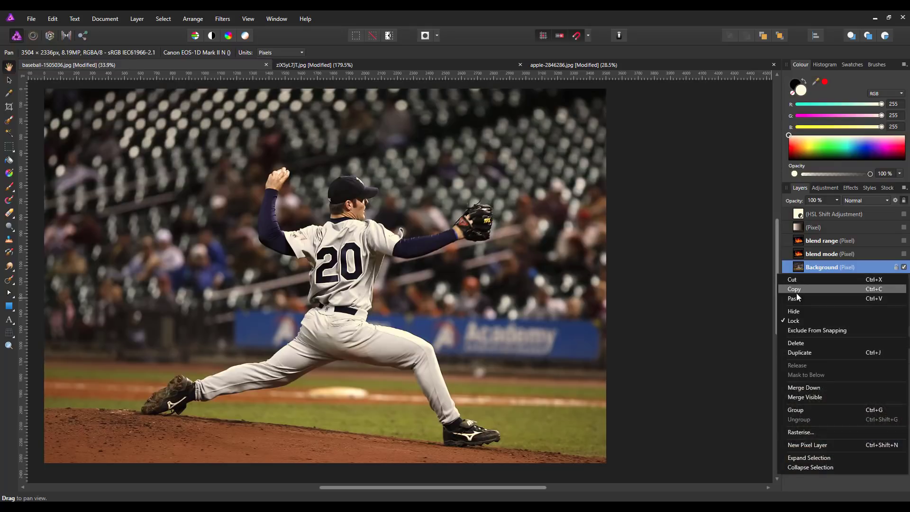
click(800, 354)
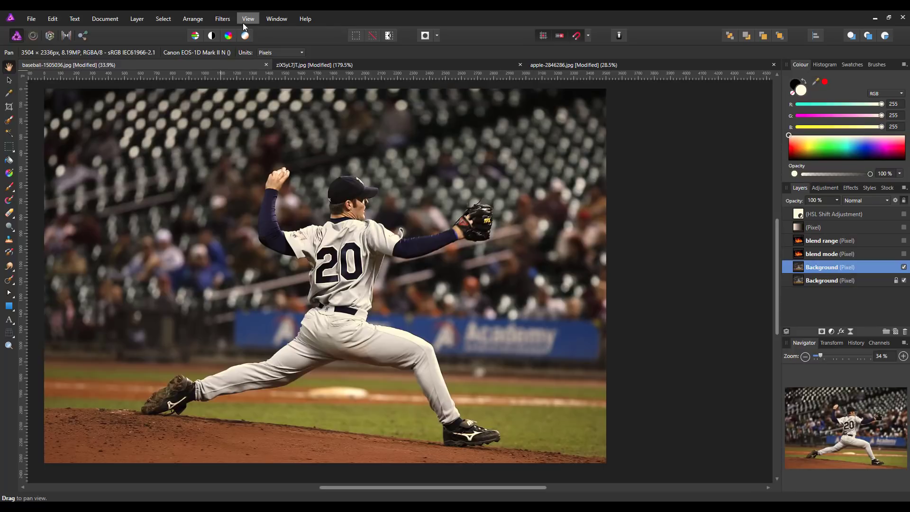
Apply a monochrome High Pass filter to the duplicated Background layer
click(221, 20)
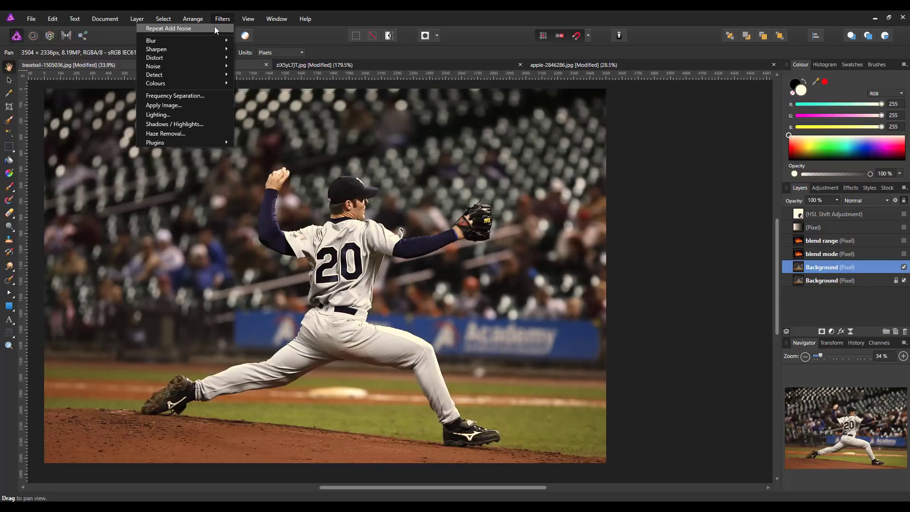
mouse_move(211, 41)
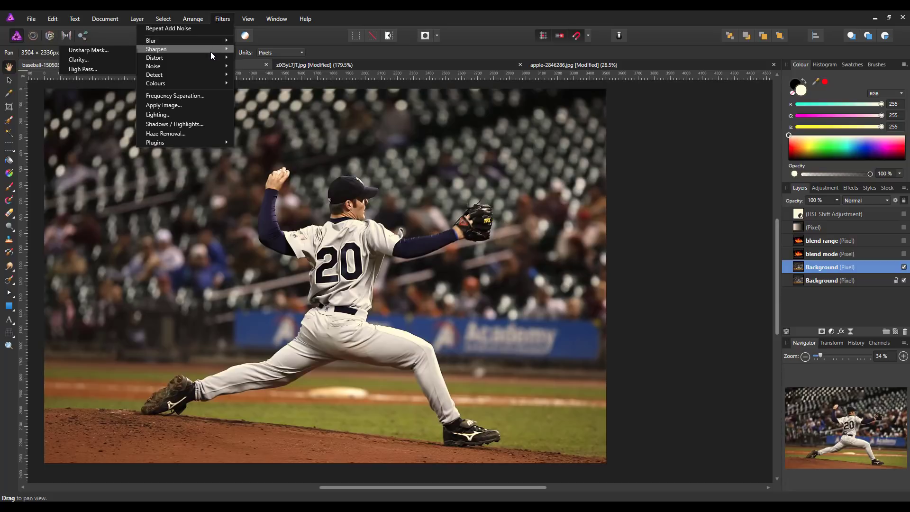
click(82, 70)
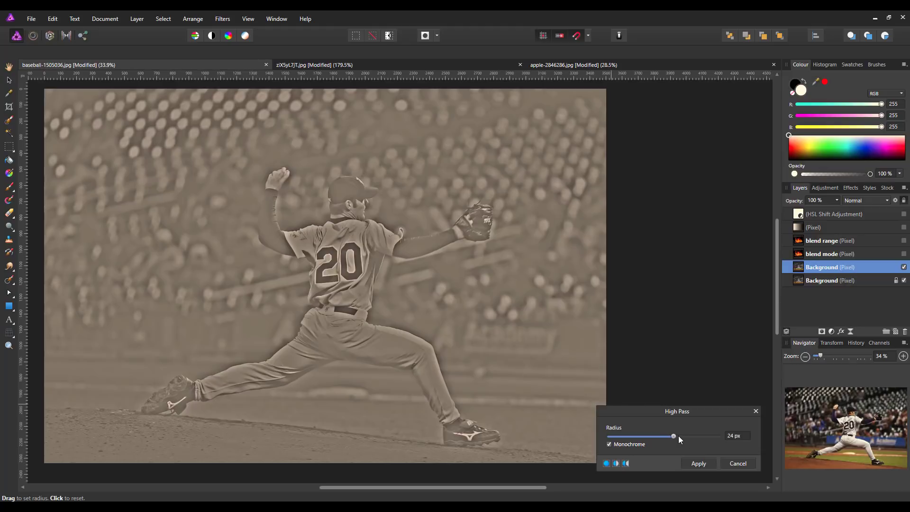
drag(675, 437, 682, 436)
click(704, 464)
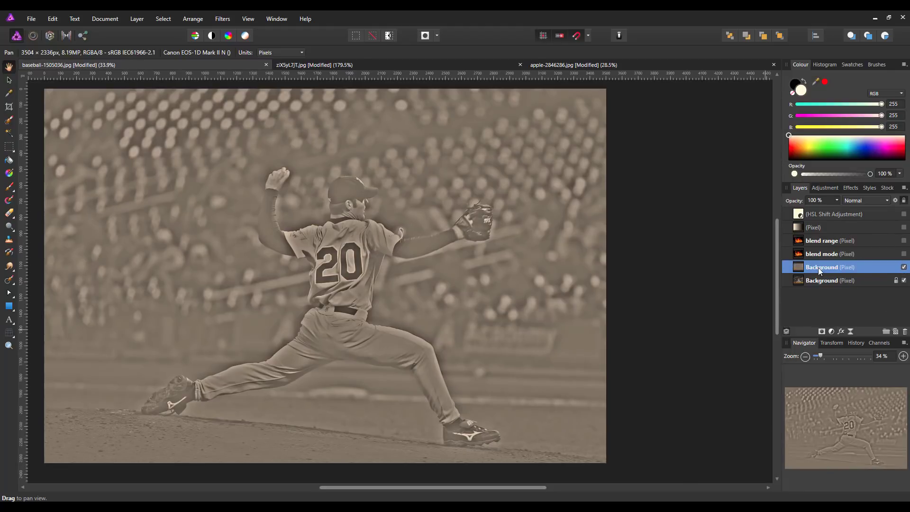
Set the High Pass layer's blend mode to Linear Light
click(888, 201)
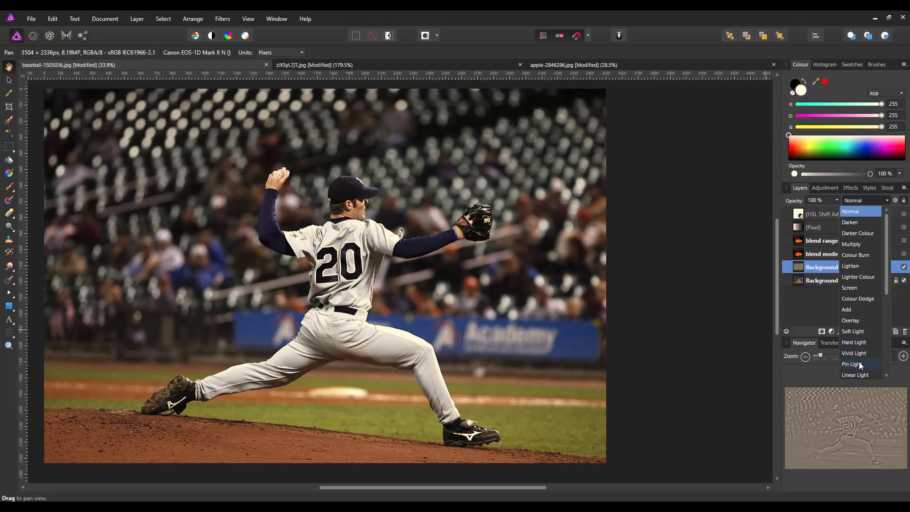
scroll(867, 377, down, 3)
scroll(862, 360, up, 2)
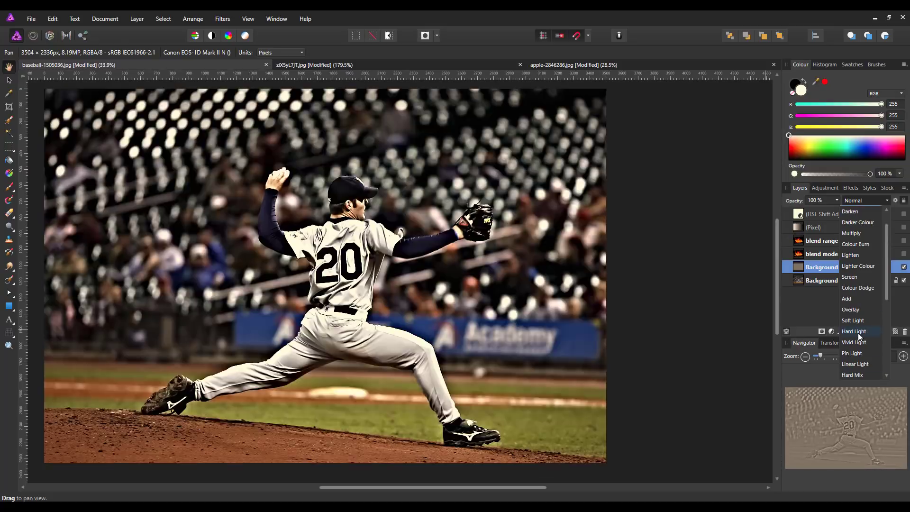
click(862, 369)
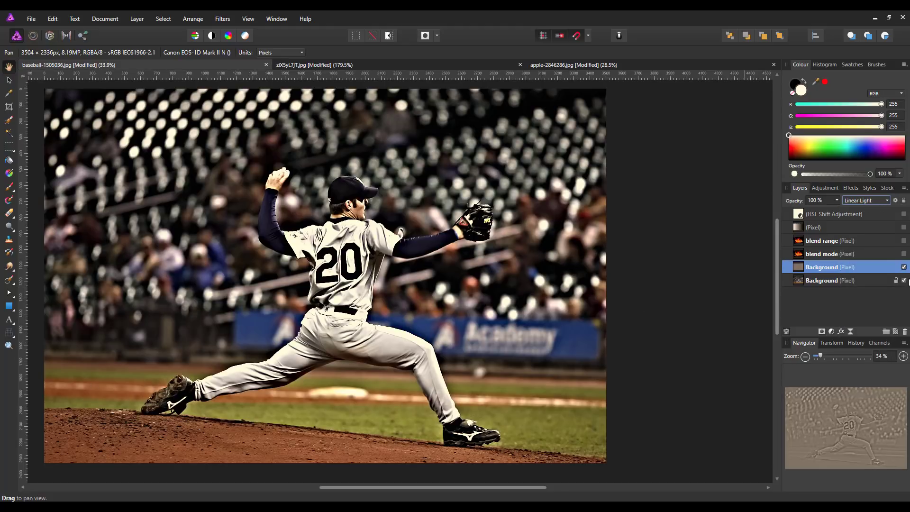
Toggle the High Pass layer's visibility to compare the photo with and without sharpening
click(904, 267)
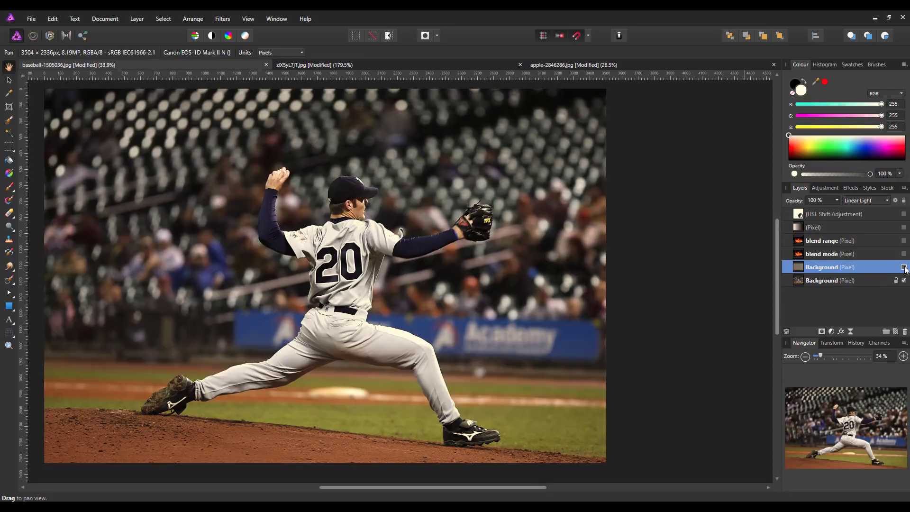
click(904, 267)
click(904, 268)
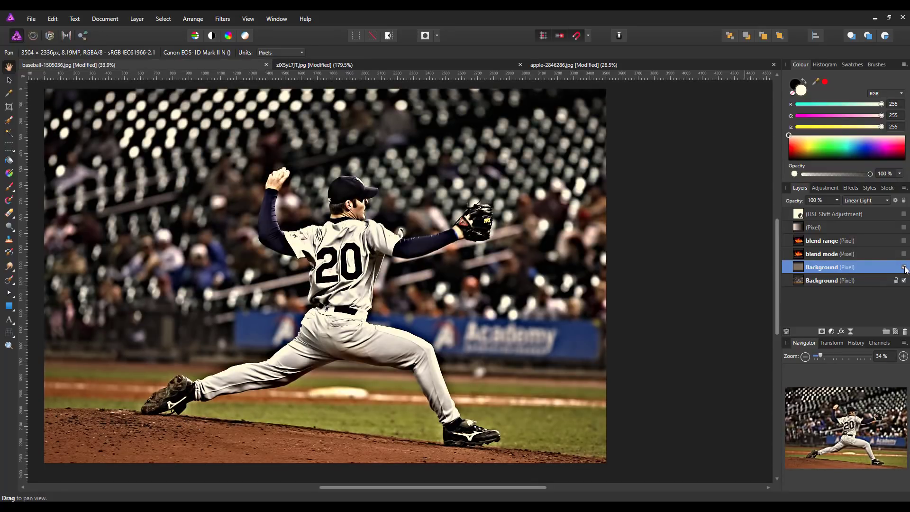
click(904, 267)
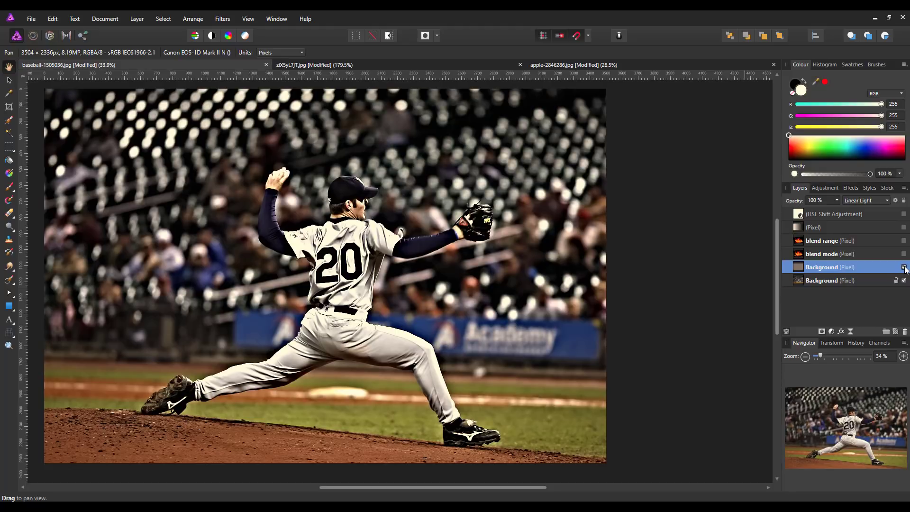
Open the High Pass layer's blend options and lower the source curve's dark end to 0% output
click(897, 201)
drag(363, 143, 566, 111)
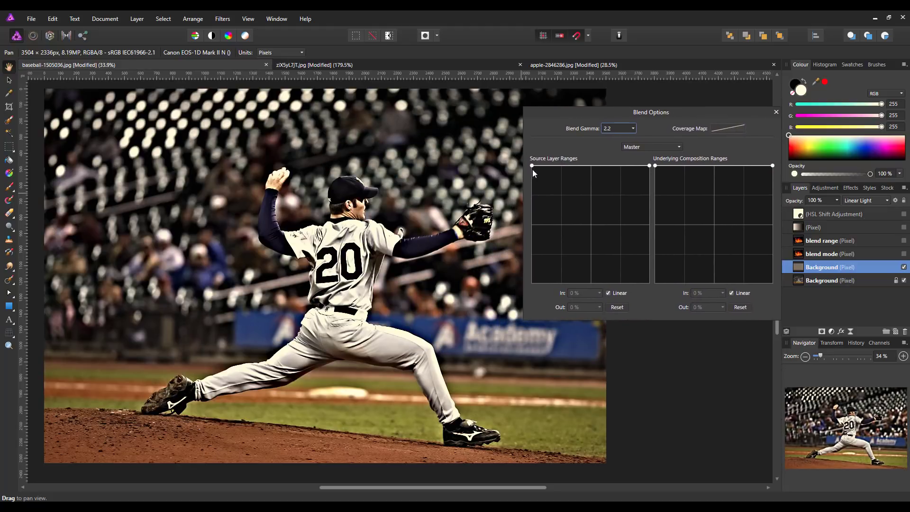
drag(532, 165, 510, 285)
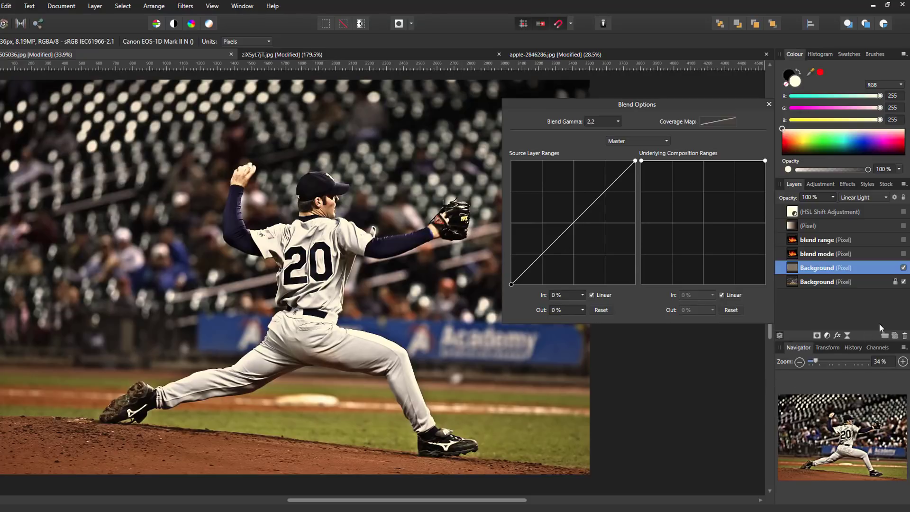
Compare the photo with and without the range-limited High Pass layer, leaving the layer hidden
click(904, 268)
click(904, 268)
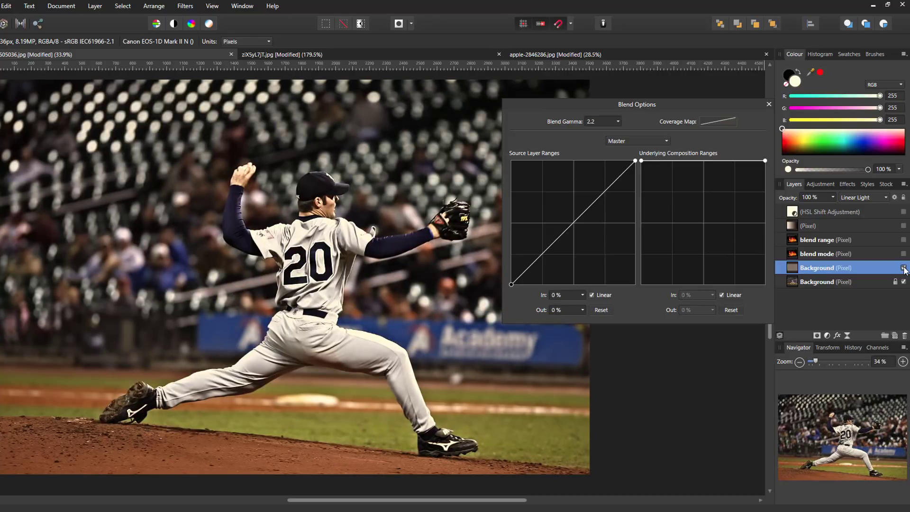
click(904, 268)
click(904, 268)
click(903, 267)
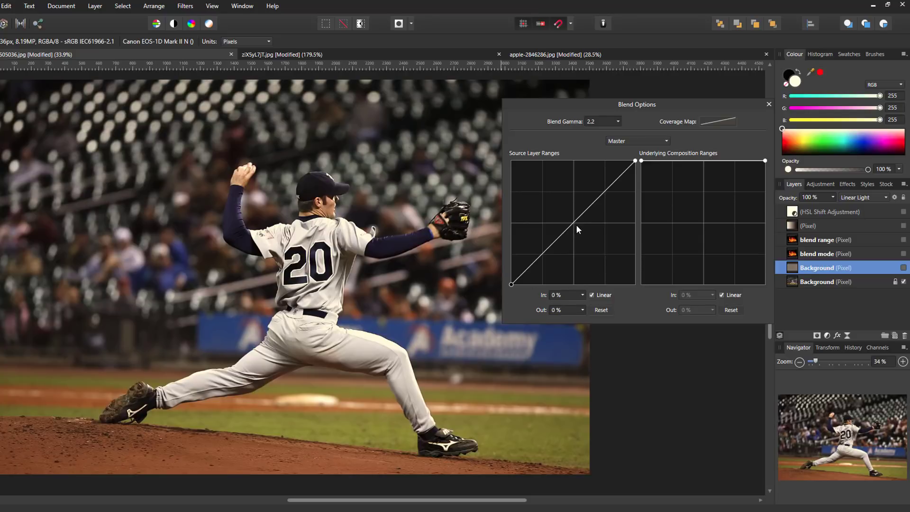
Try a source curve midpoint at 48.5% input and 9.9% output, then reset the source range
drag(577, 221, 571, 272)
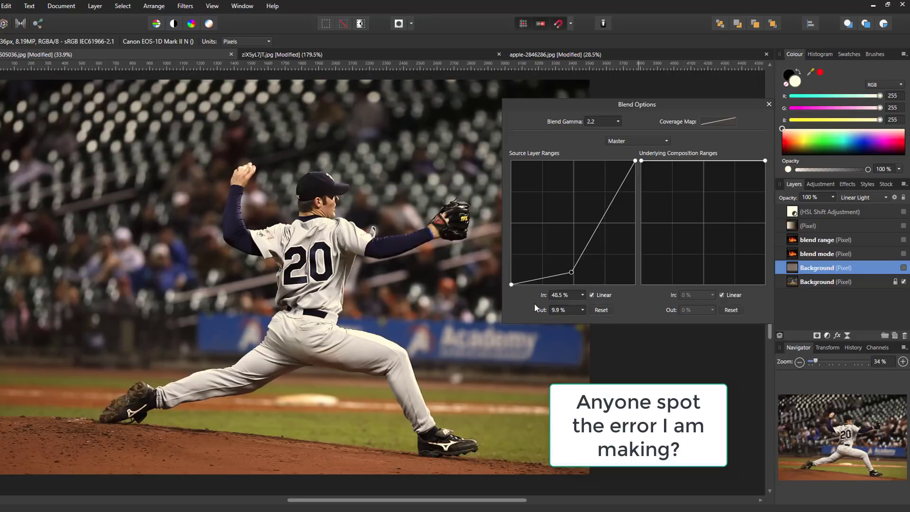
click(602, 310)
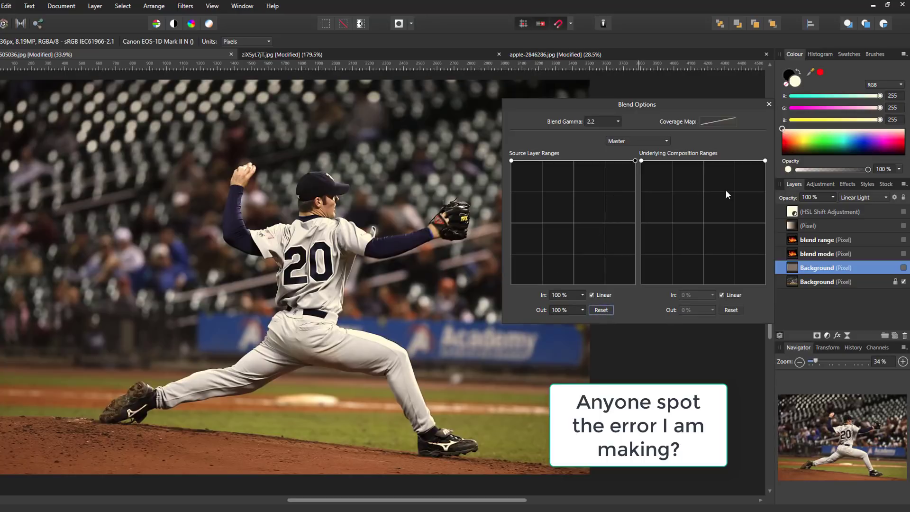
Try lowering the underlying composition curve's dark end, restore it to 0% input and 100% output, and show the High Pass layer again
drag(641, 160, 654, 260)
drag(652, 223, 642, 162)
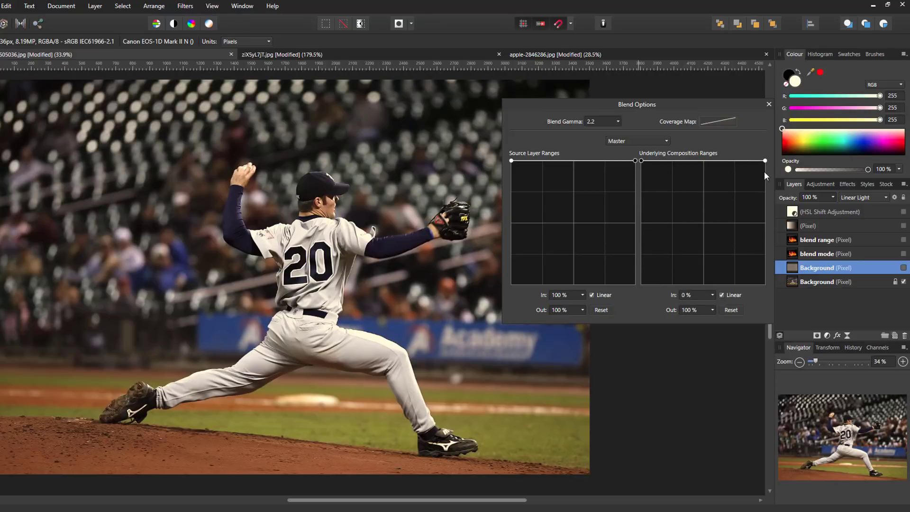
mouse_move(765, 161)
mouse_down()
mouse_move(754, 266)
mouse_move(763, 216)
mouse_move(769, 275)
mouse_move(765, 158)
mouse_up()
click(903, 269)
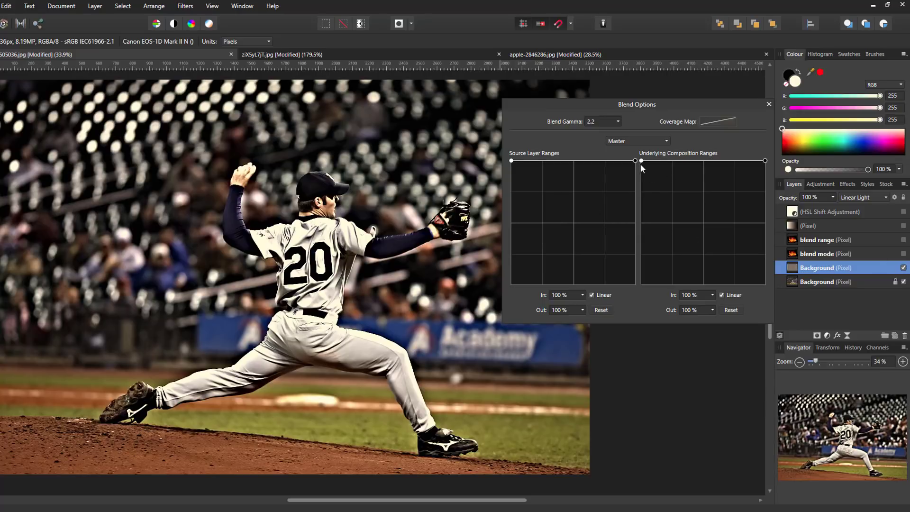
Try the underlying composition curve's dark end at 1.8% output, then restore it to 100% output
mouse_move(642, 163)
mouse_down()
mouse_move(640, 251)
mouse_move(630, 274)
mouse_move(639, 297)
mouse_move(644, 223)
mouse_move(648, 286)
mouse_move(632, 285)
mouse_move(642, 273)
mouse_move(644, 287)
mouse_up()
mouse_move(644, 288)
mouse_down()
mouse_move(639, 257)
mouse_move(635, 282)
mouse_up()
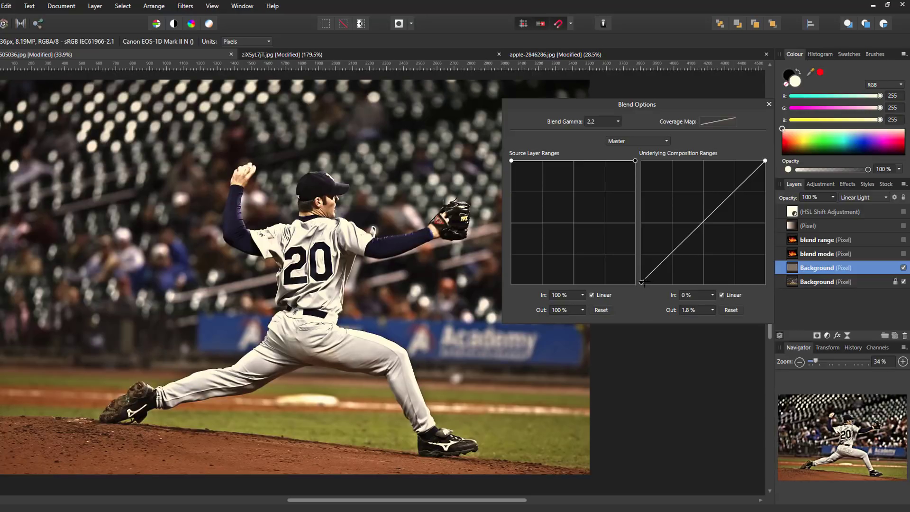
drag(641, 283, 642, 162)
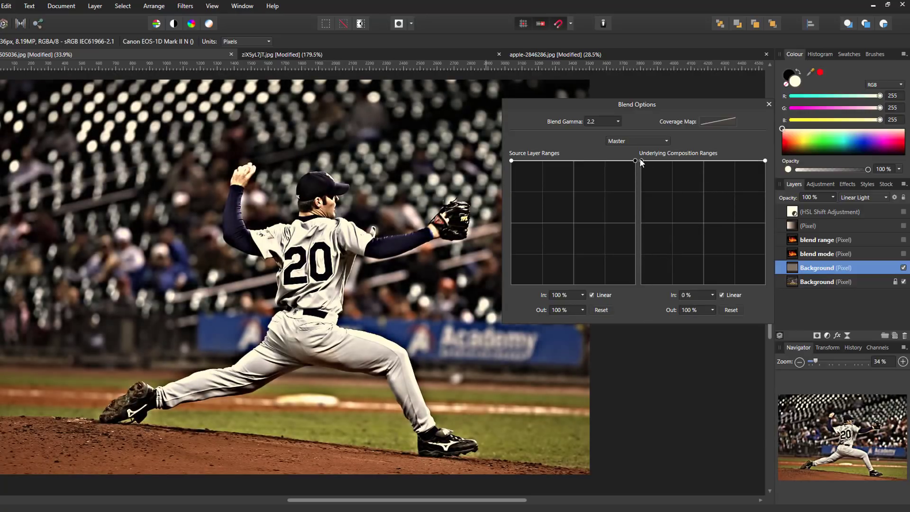
Try the underlying curve's bright end at 48.5% input and 1.4% output and at 100% input and 0% output, then reset the range
drag(768, 163, 703, 283)
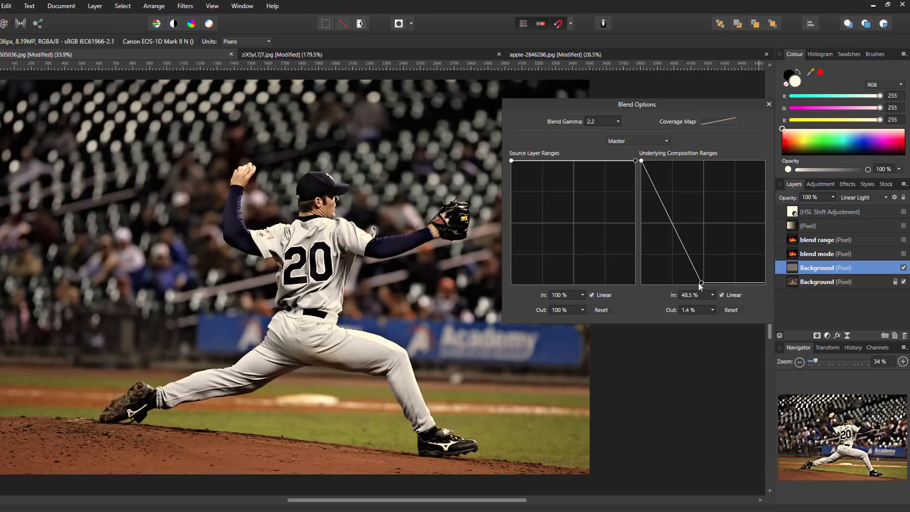
drag(705, 283, 764, 284)
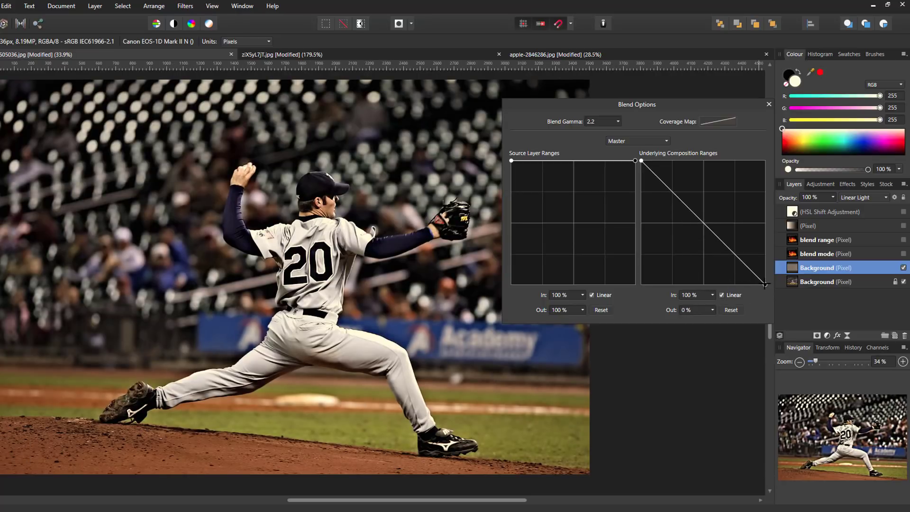
click(734, 310)
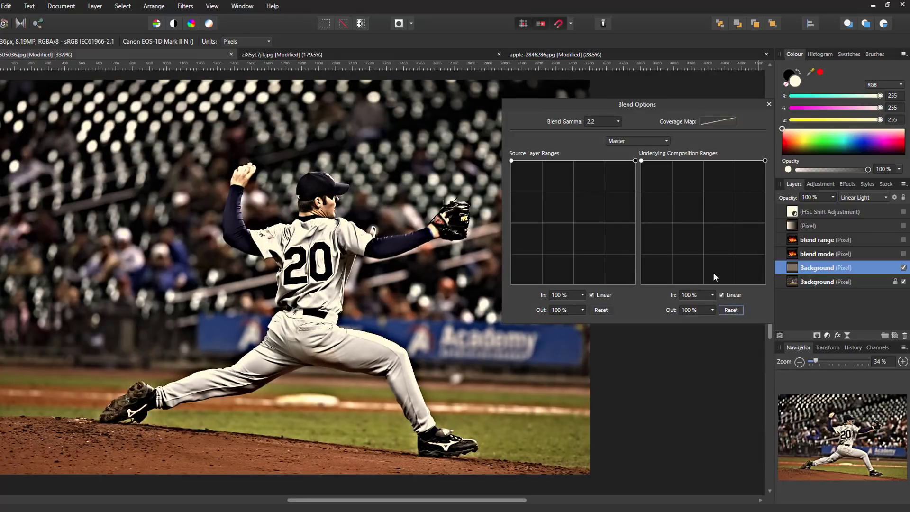
Close the blend options and hide the High Pass layer
click(769, 104)
click(904, 268)
click(903, 269)
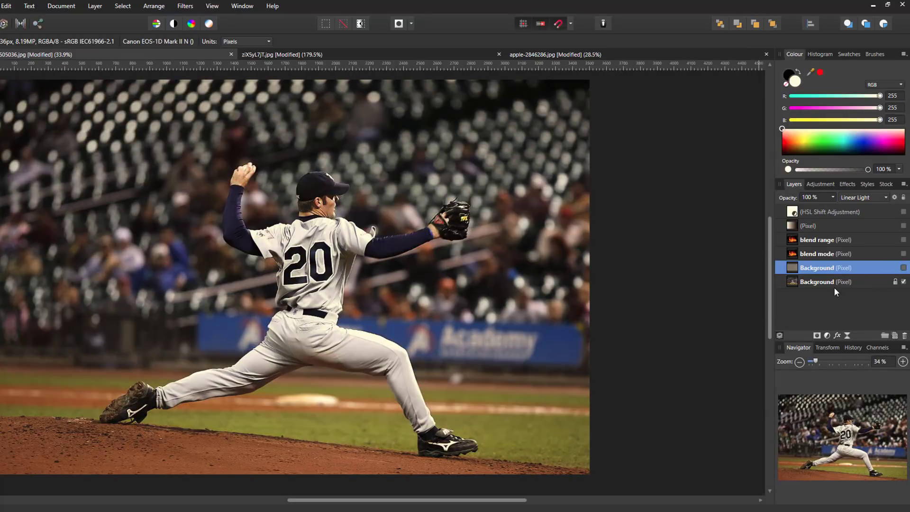
Duplicate the locked original Background layer again
click(844, 283)
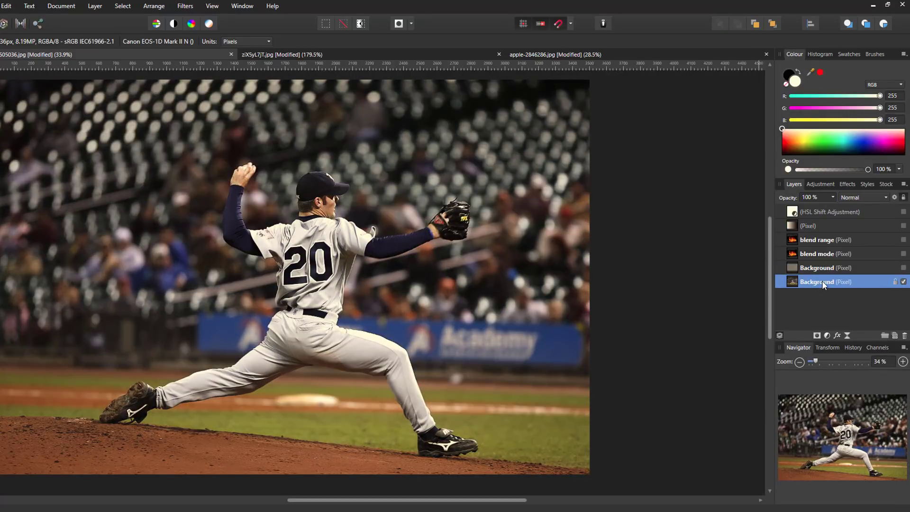
right_click(825, 285)
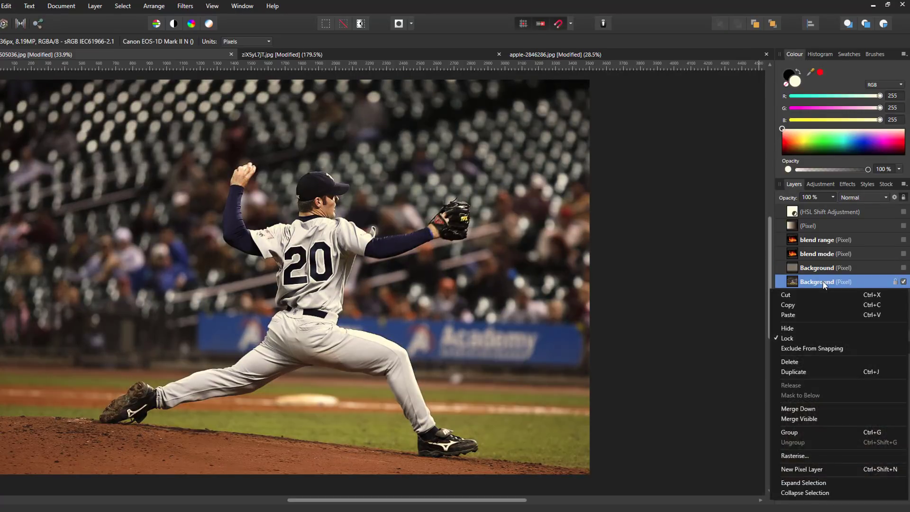
click(817, 374)
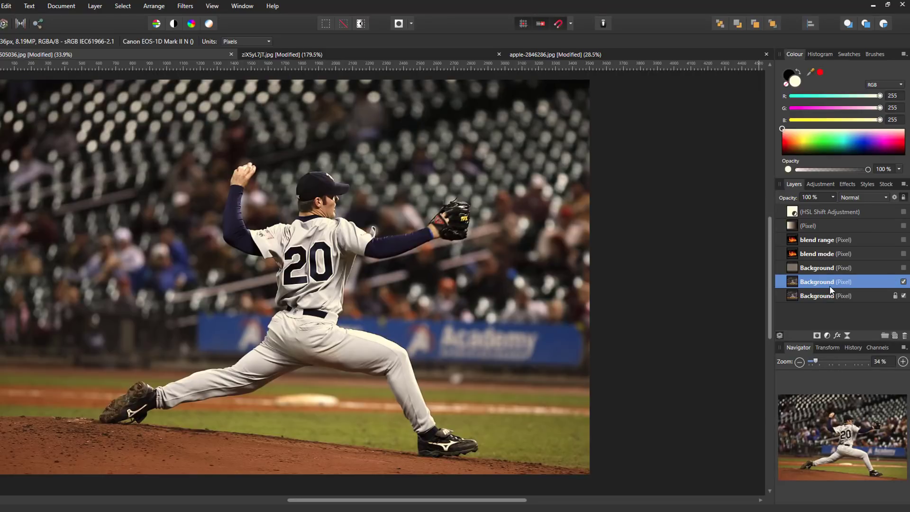
Apply the Add Noise filter to the new duplicate at 100% intensity with Uniform, Monochromatic noise
click(186, 7)
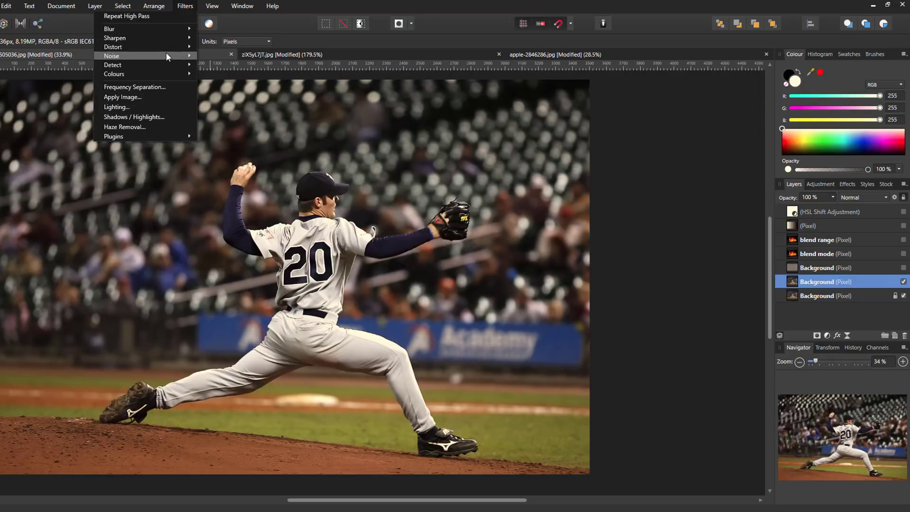
mouse_move(167, 57)
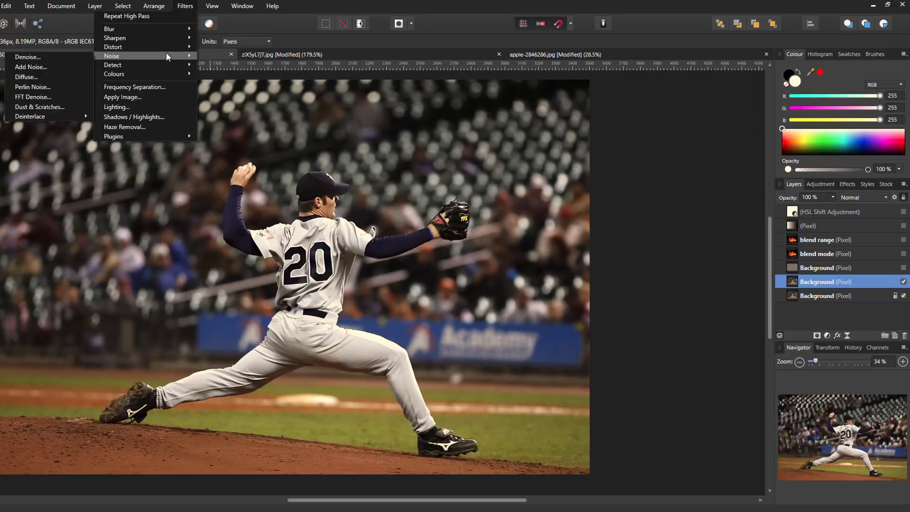
click(50, 68)
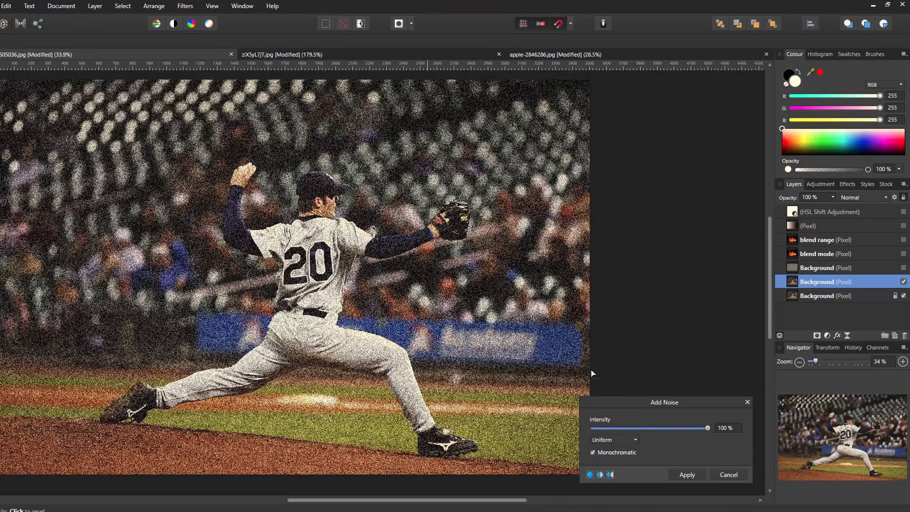
click(688, 475)
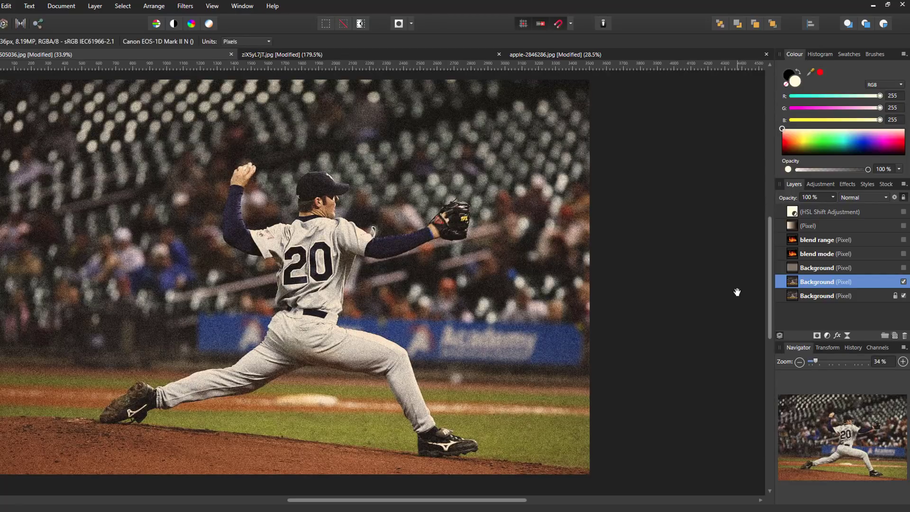
Try the noise layer's source curve with its dark end at 0% output and with its bright end at 99.4% input and 0% output, and reset it
click(895, 197)
drag(360, 142, 576, 112)
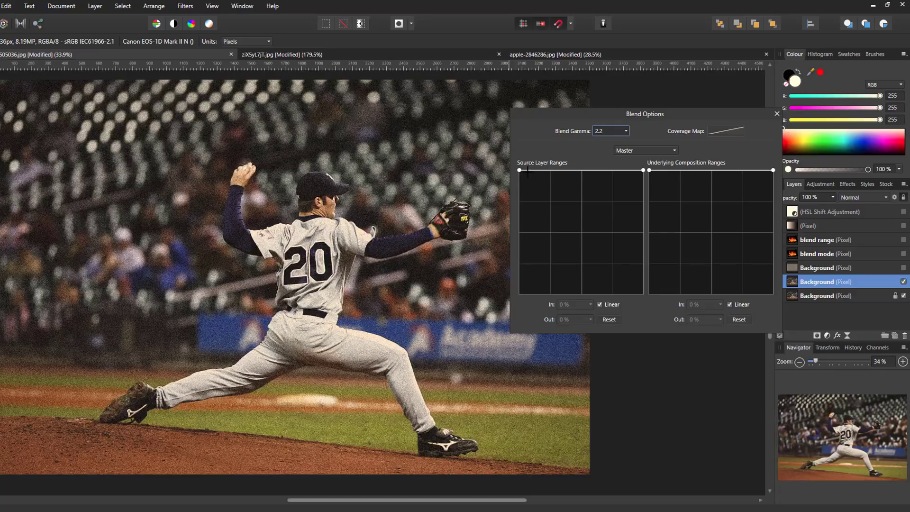
drag(520, 170, 513, 306)
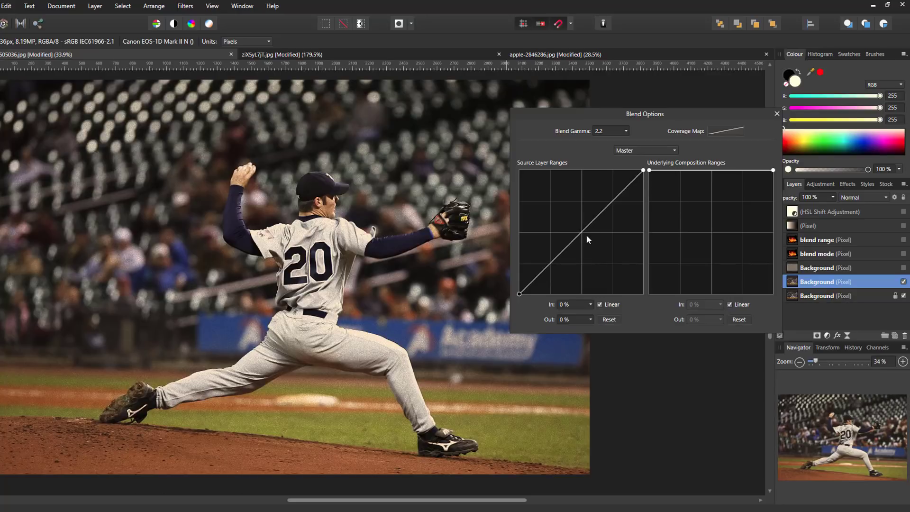
drag(518, 294, 517, 167)
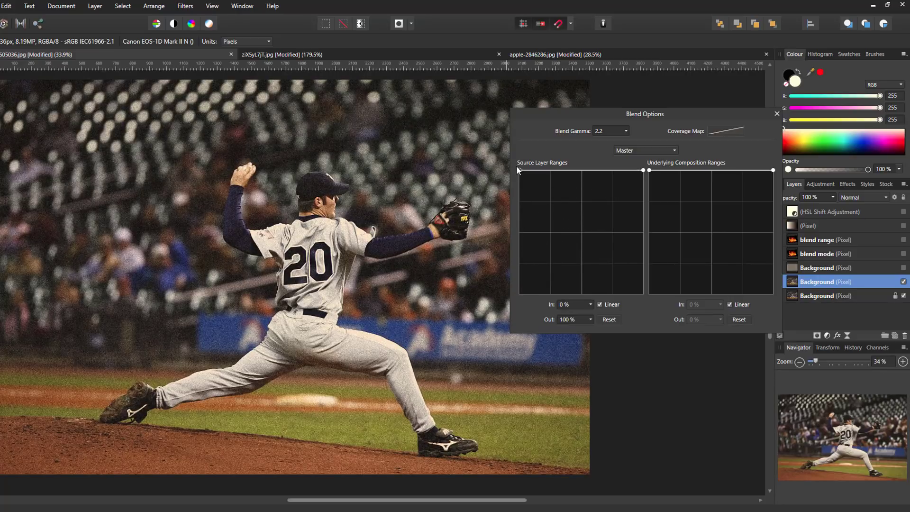
drag(642, 171, 642, 295)
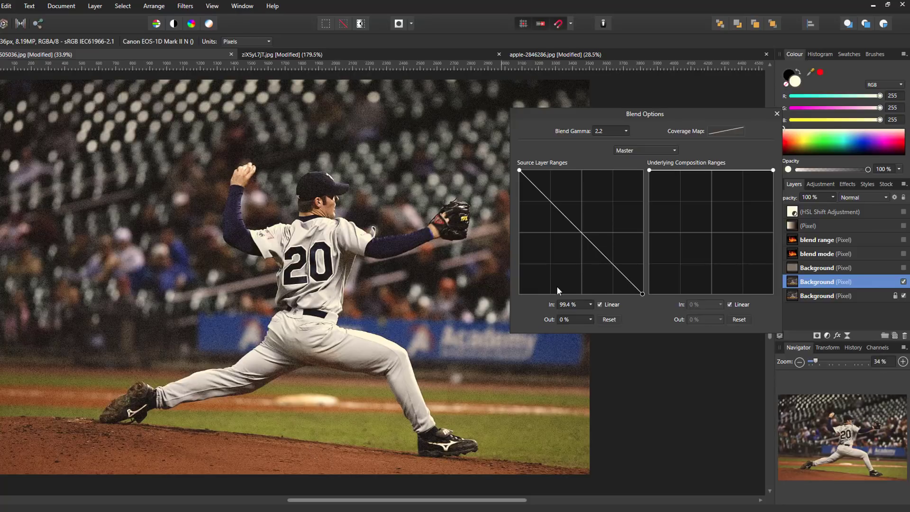
click(609, 320)
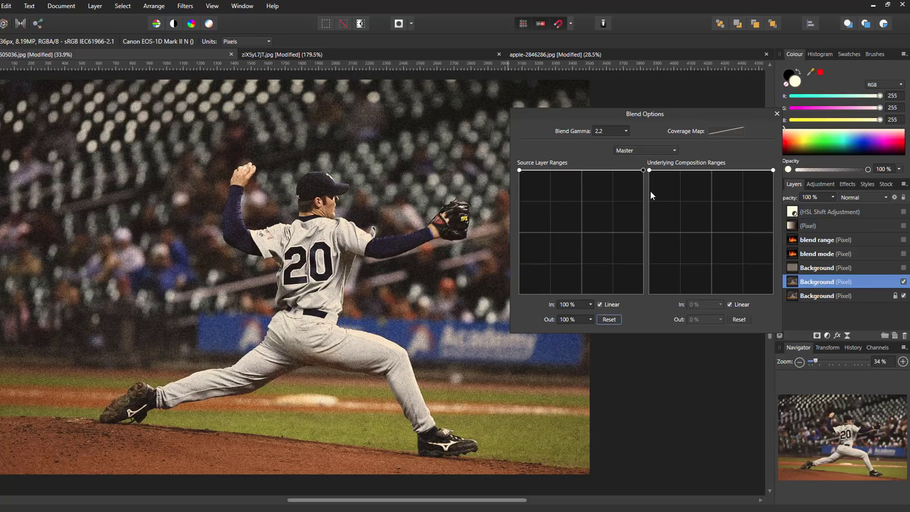
Try the noise layer's underlying curve with its dark end at 0% output and with its bright end at 0% output, and reset it
drag(649, 170, 641, 301)
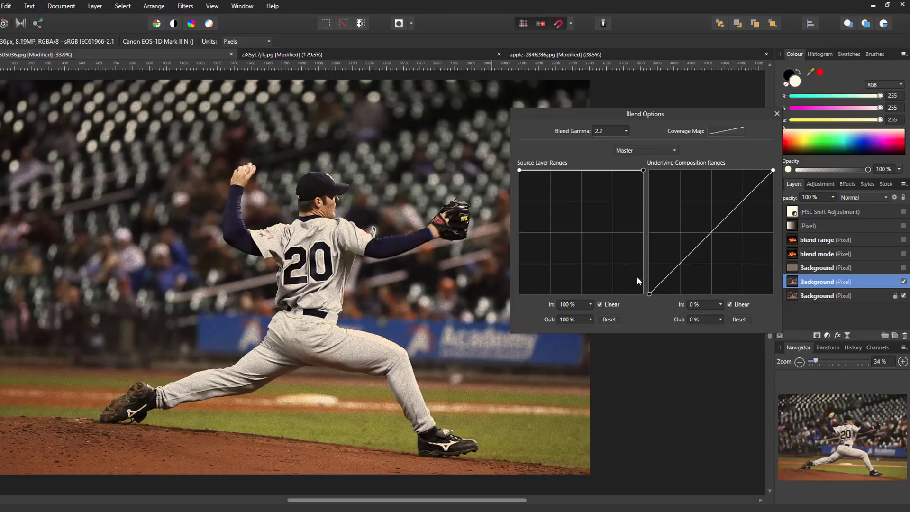
drag(650, 294, 650, 169)
drag(773, 169, 778, 316)
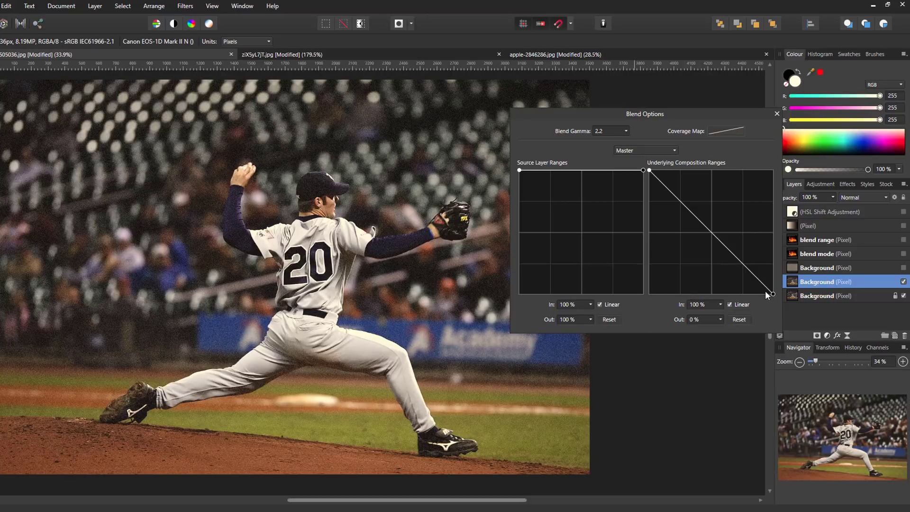
click(744, 321)
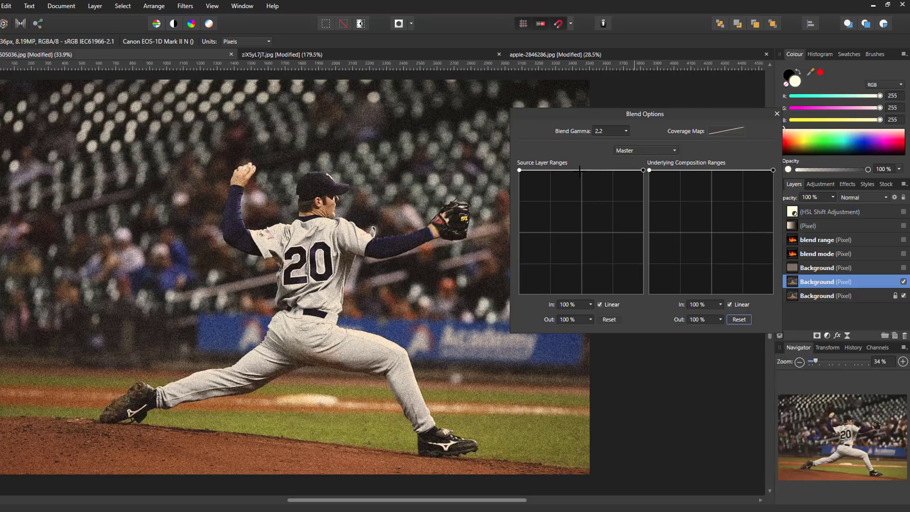
Add a source curve midpoint at 50.5% input and 0% output for the noise layer and close the blend options
drag(581, 170, 582, 294)
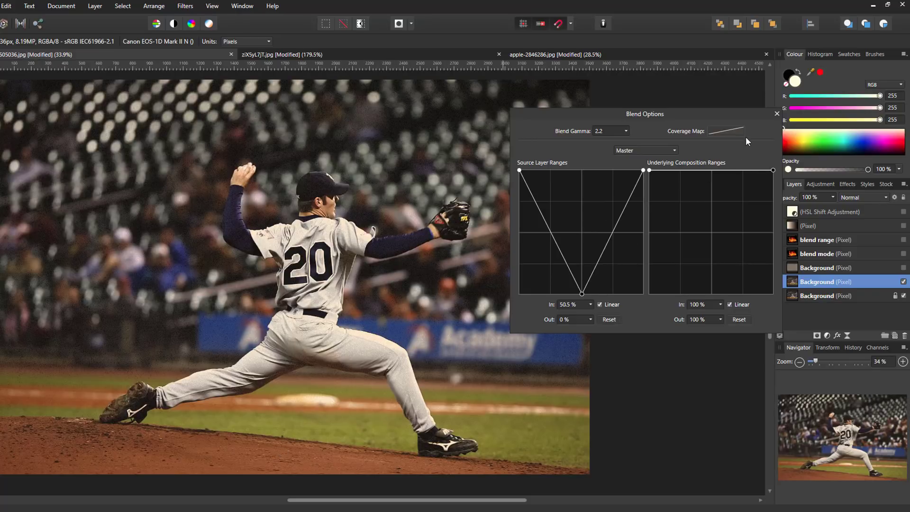
click(777, 114)
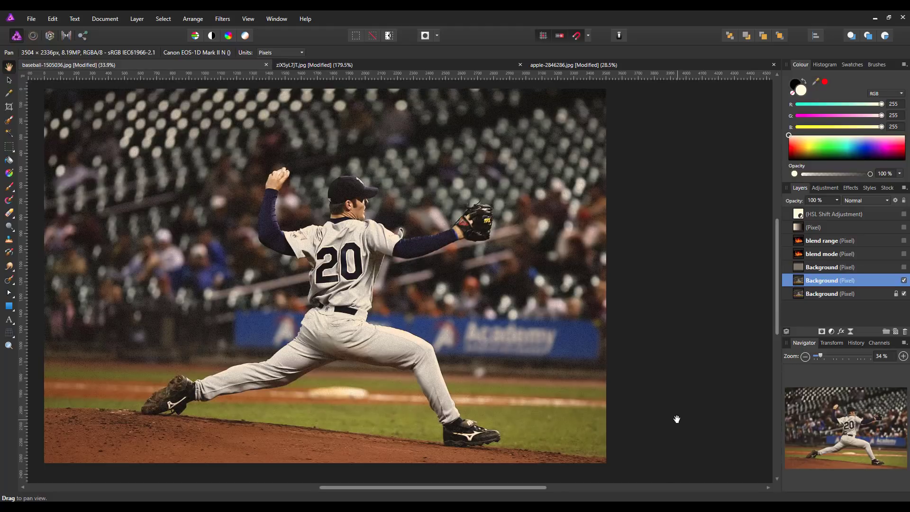
Hide the noise layer and show the HSL Shift Adjustment layer
click(904, 280)
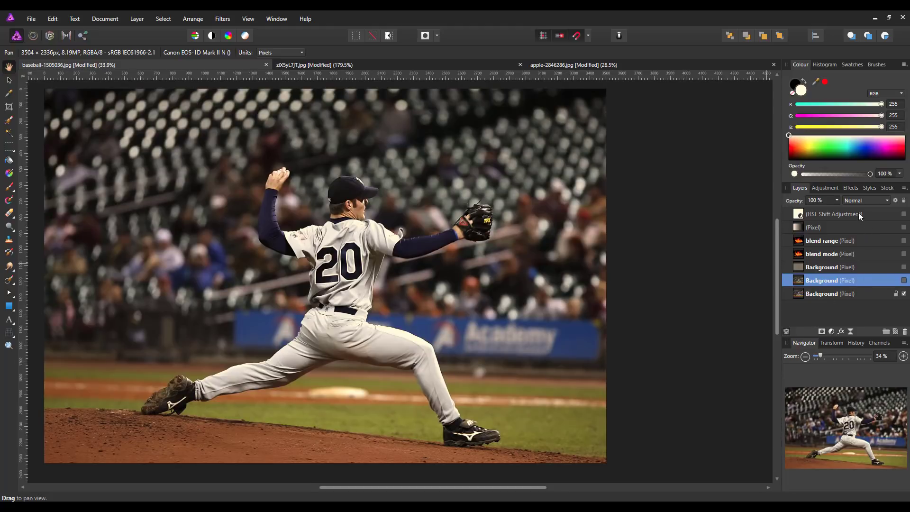
click(873, 213)
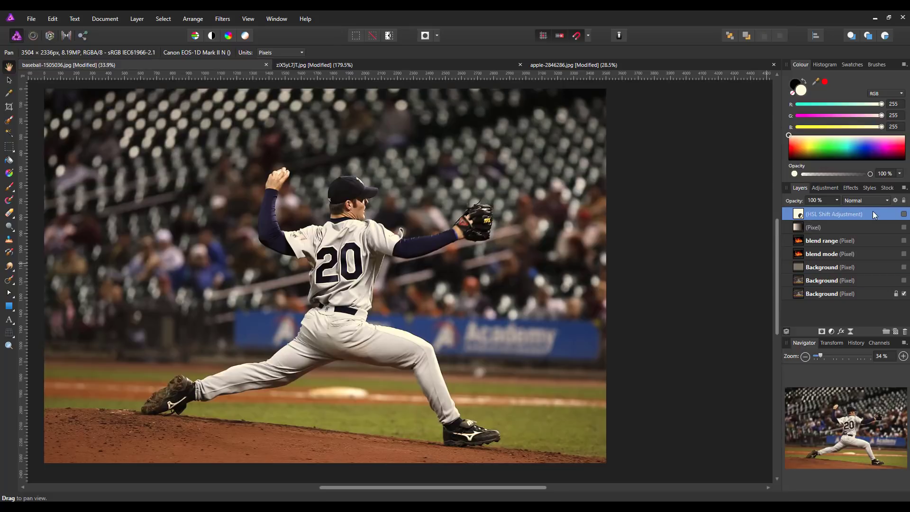
click(904, 214)
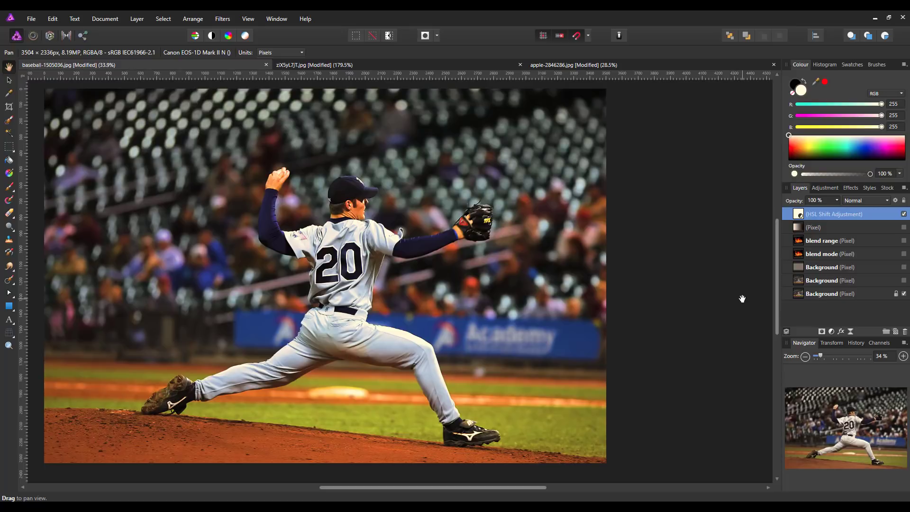
Open the HSL Shift Adjustment's blend options and reset its underlying composition range
click(895, 201)
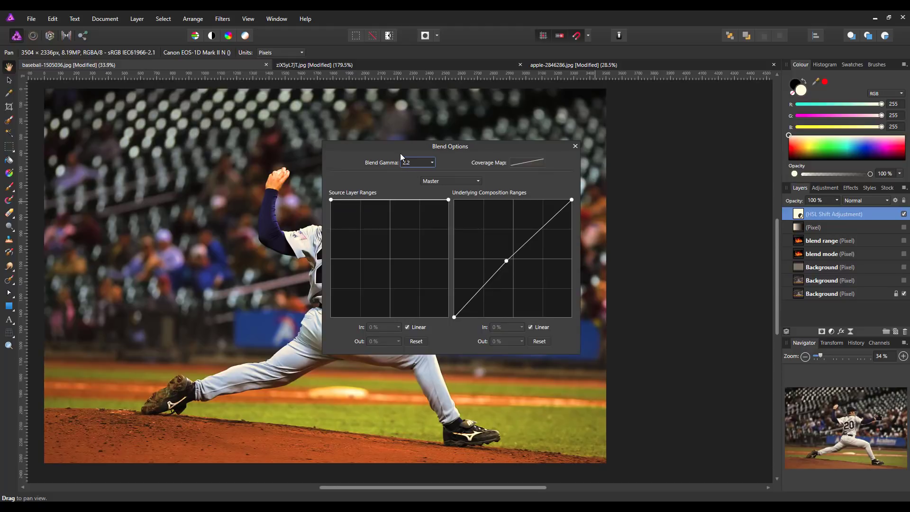
drag(382, 143, 562, 114)
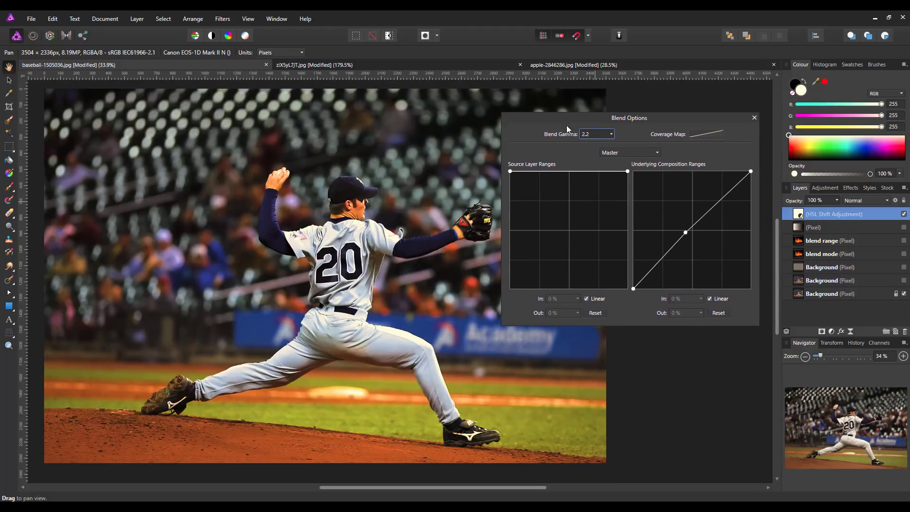
click(719, 313)
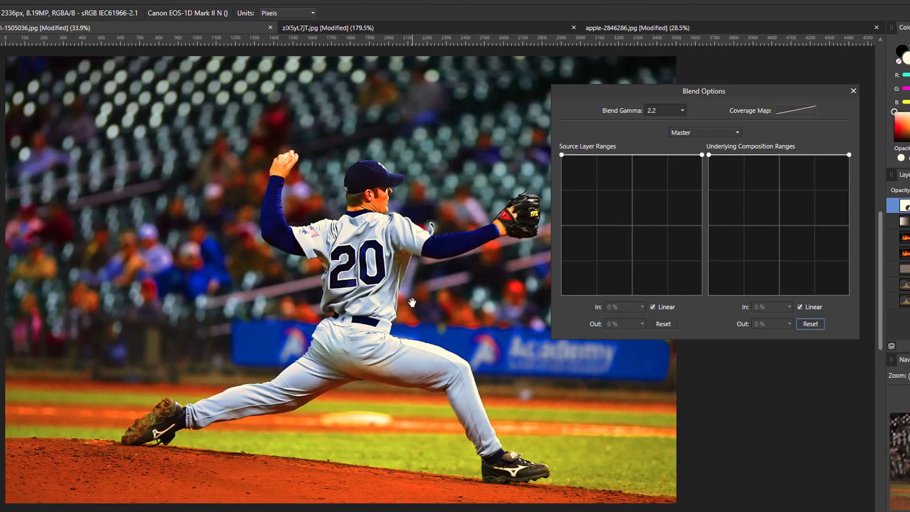
Try the Blue channel's source curve with its dark end at 0% output and a midpoint at 56.6% input and 39.4% output, and reset it
click(738, 133)
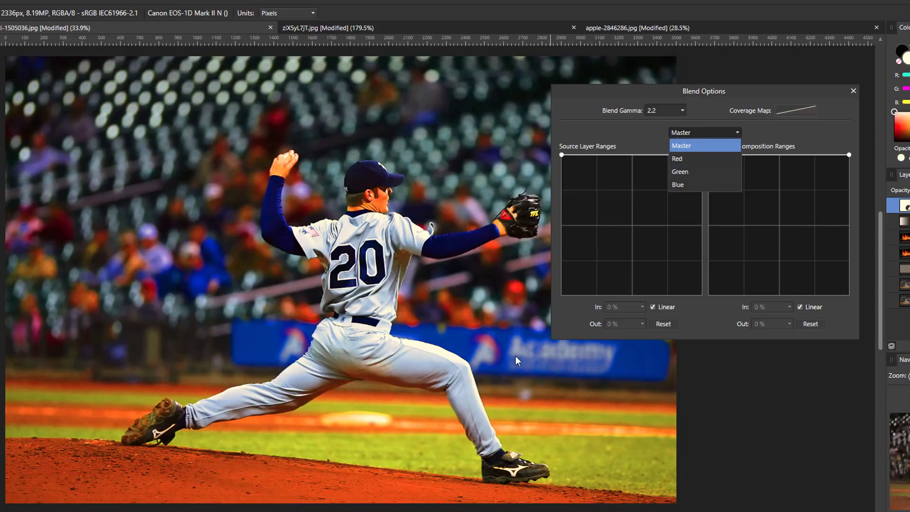
click(687, 184)
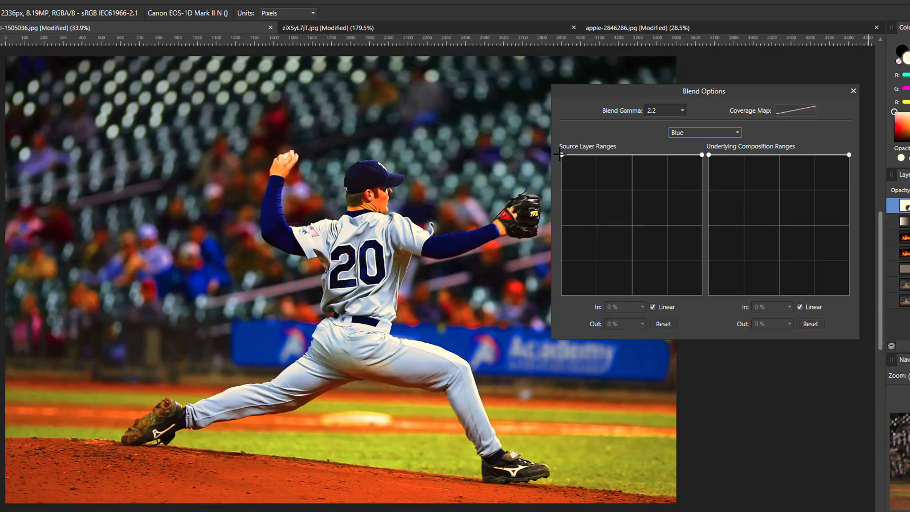
drag(561, 154, 535, 297)
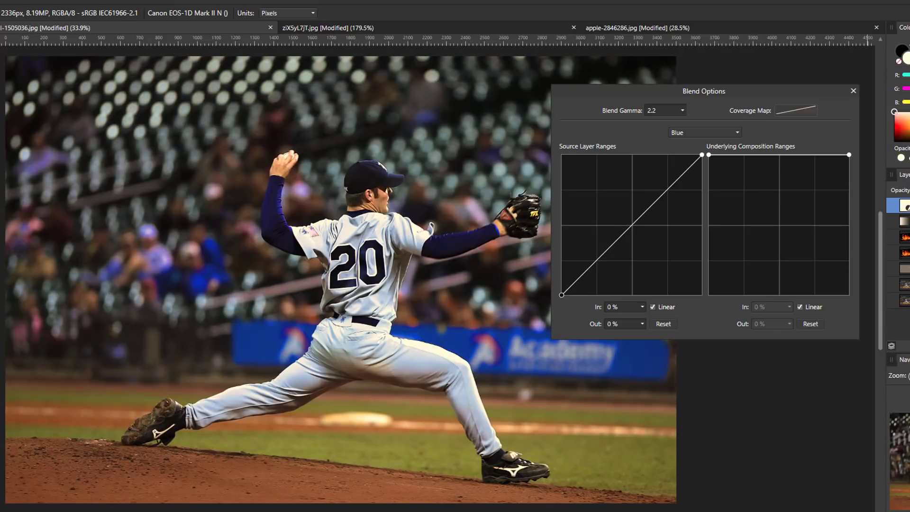
drag(562, 295, 560, 155)
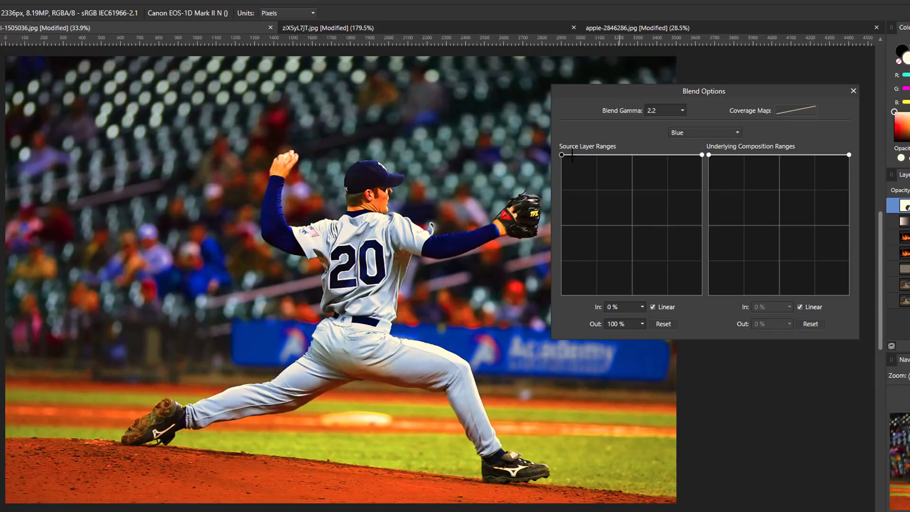
drag(562, 154, 555, 308)
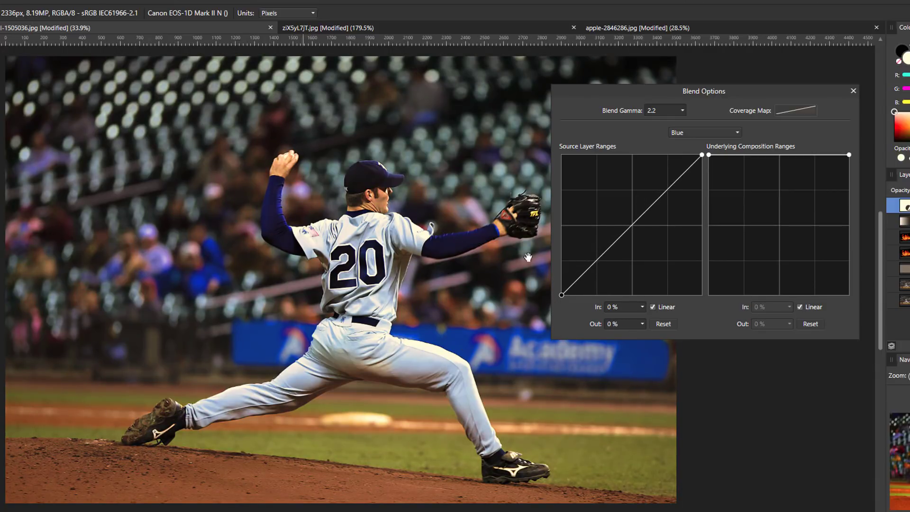
drag(637, 220, 616, 226)
mouse_move(638, 255)
mouse_down()
mouse_move(664, 284)
mouse_move(610, 189)
mouse_move(661, 231)
mouse_move(589, 175)
mouse_move(687, 249)
mouse_move(609, 170)
mouse_move(697, 246)
mouse_move(644, 175)
mouse_move(706, 250)
mouse_move(659, 183)
mouse_move(639, 243)
mouse_up()
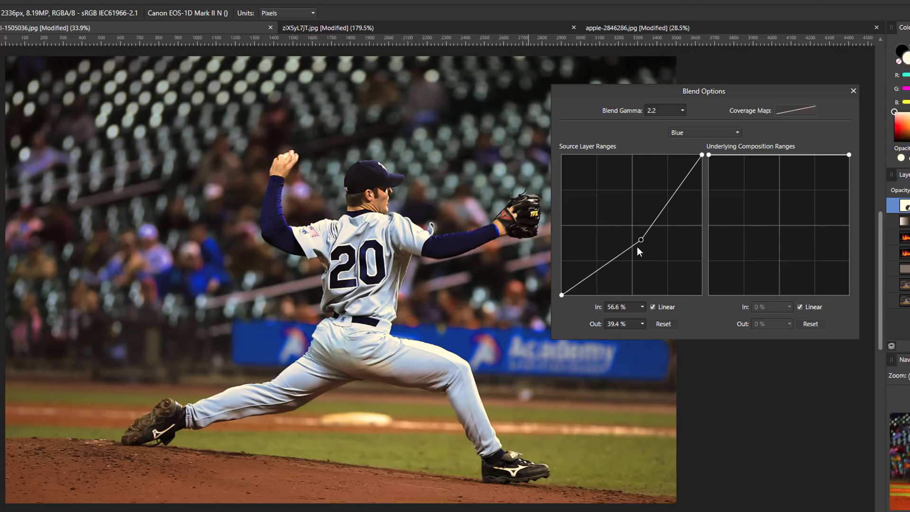
click(663, 323)
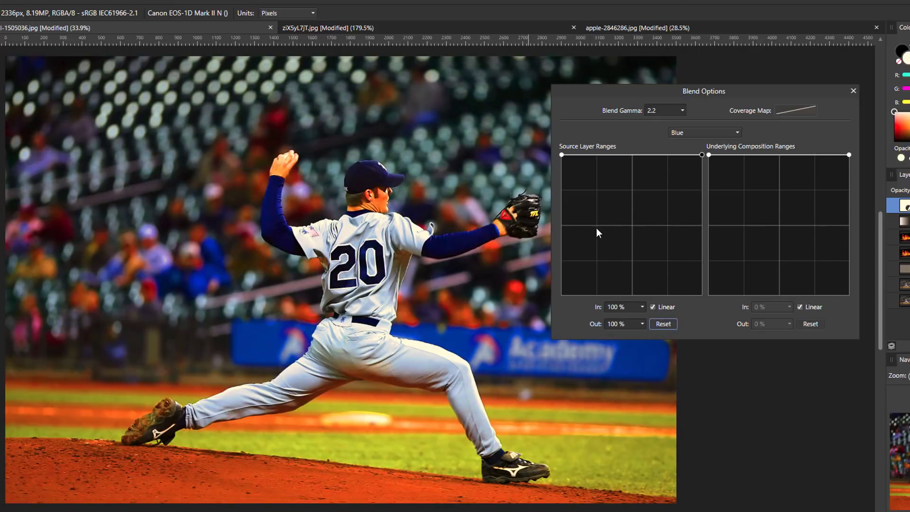
Try the Green channel's source curve with its dark end at 0% output and a midpoint at 49.7% input and 49.1% output, and reset it
click(739, 134)
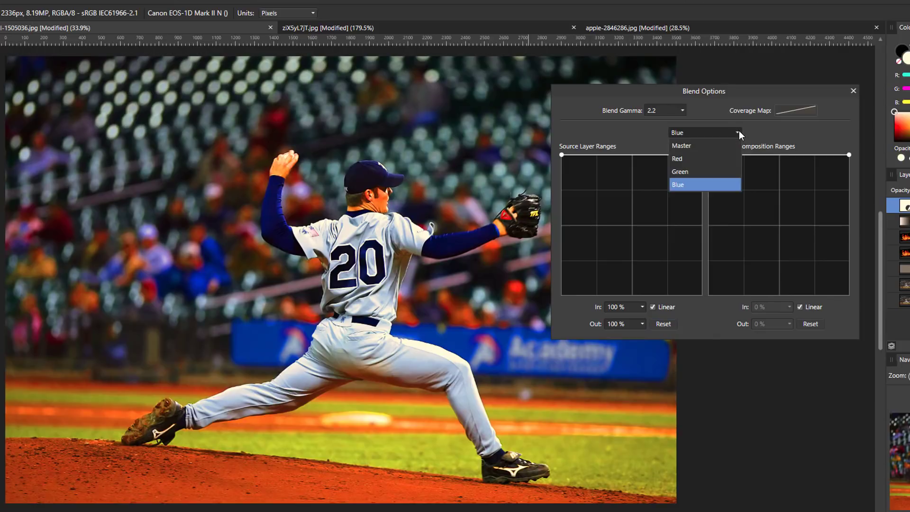
click(690, 173)
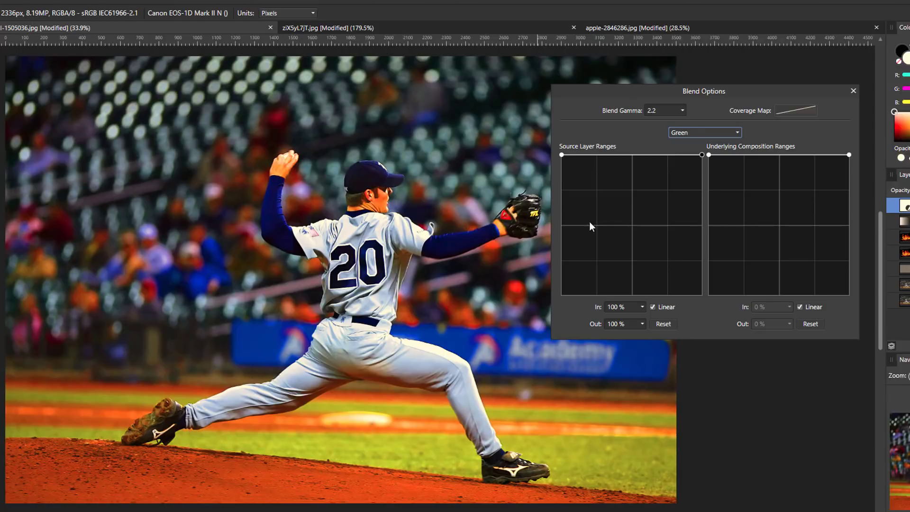
drag(562, 155, 551, 304)
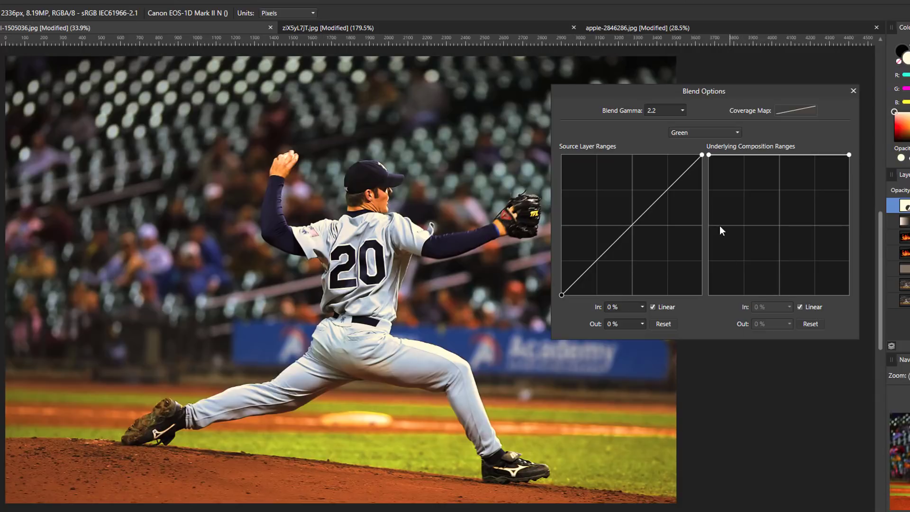
mouse_move(636, 219)
mouse_down()
mouse_move(710, 262)
mouse_move(594, 207)
mouse_move(690, 270)
mouse_move(605, 202)
mouse_move(678, 257)
mouse_move(631, 226)
mouse_up()
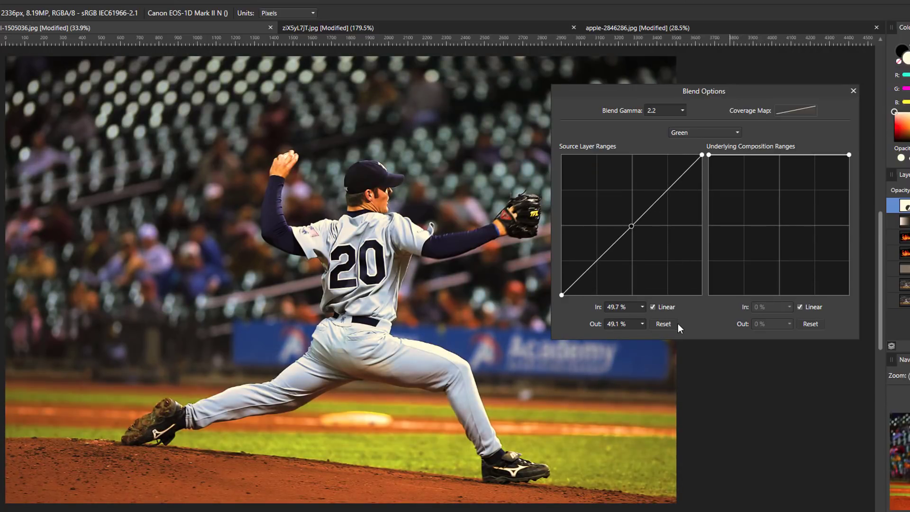
click(663, 324)
Try the Red source curve from 0% output with a midpoint at 77.6% input, 31.3% output and at 51.7% input, 49.1% output, and reset it
click(738, 135)
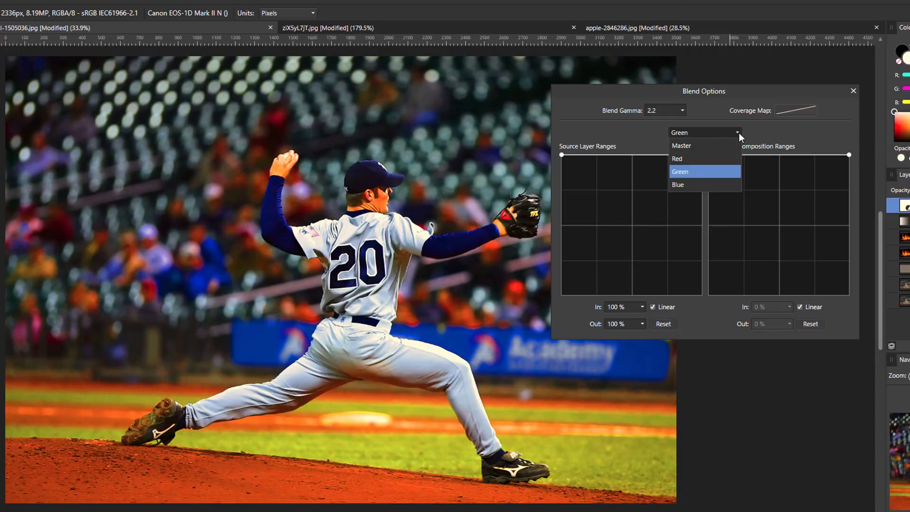
click(702, 157)
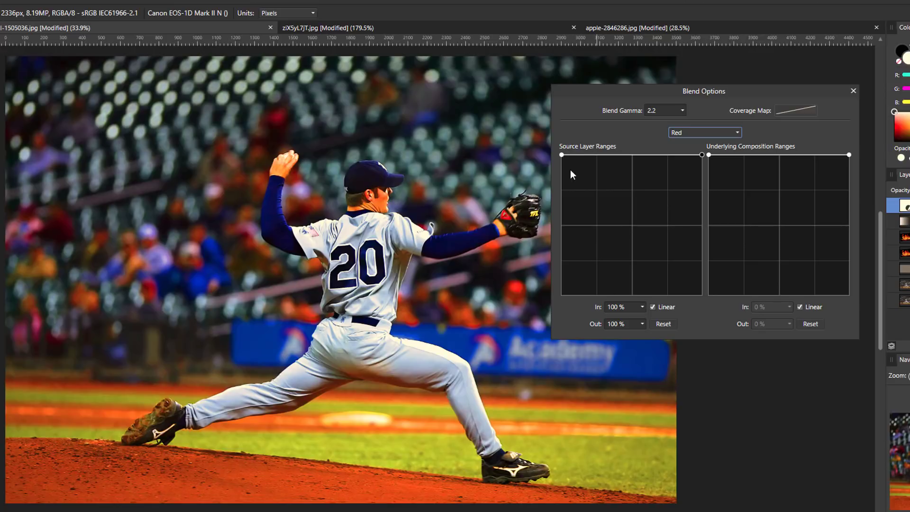
click(562, 154)
drag(557, 209, 559, 330)
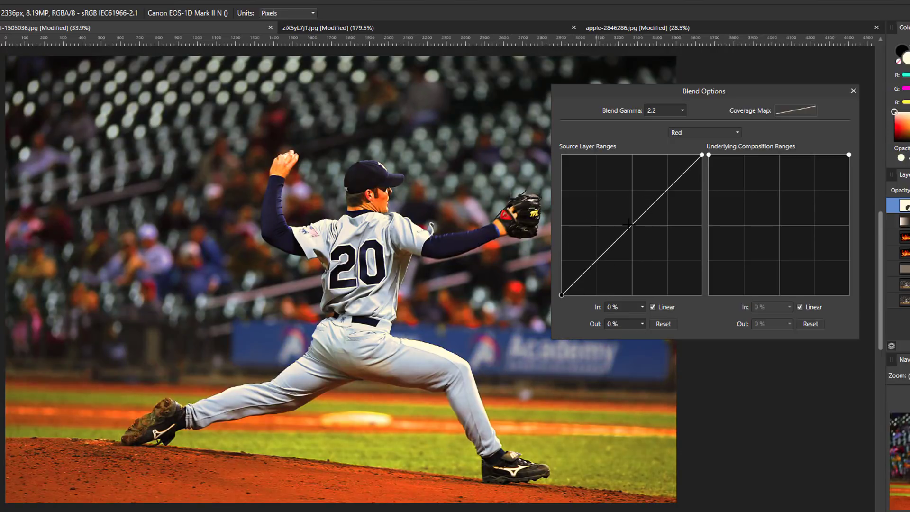
drag(629, 225, 670, 251)
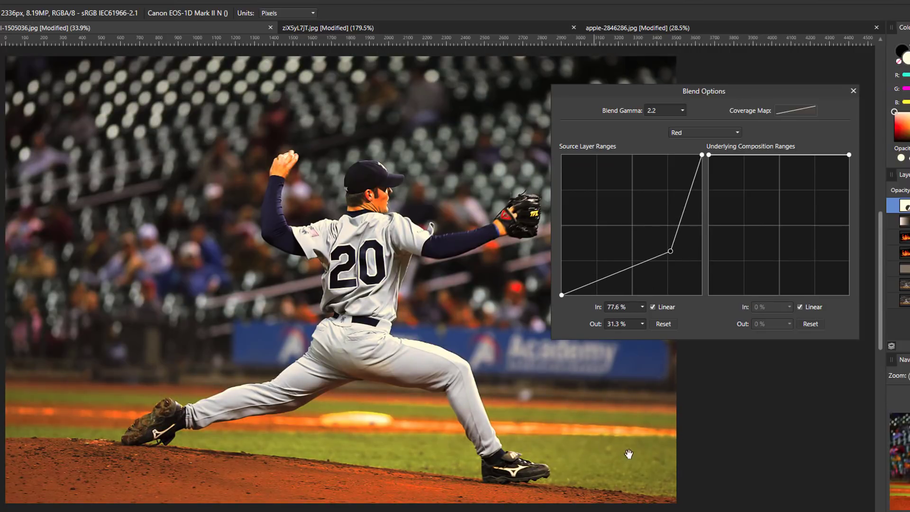
drag(670, 251, 634, 227)
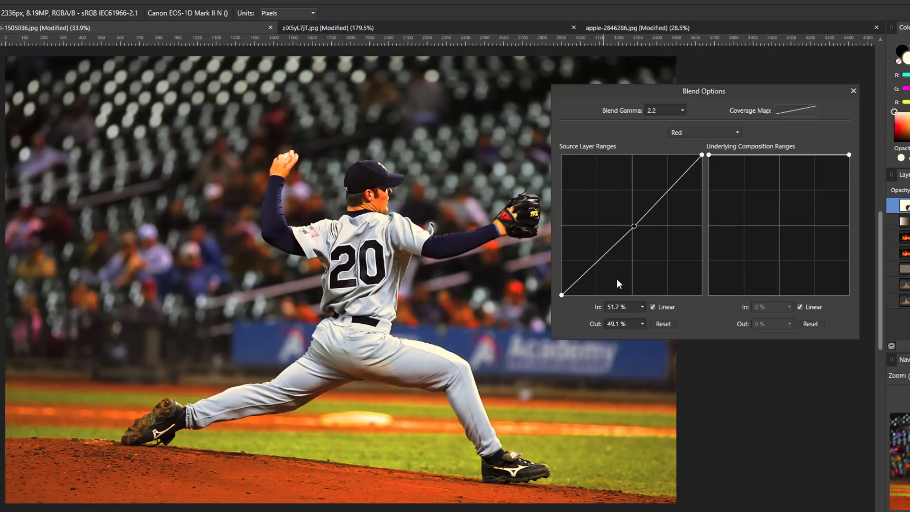
click(663, 323)
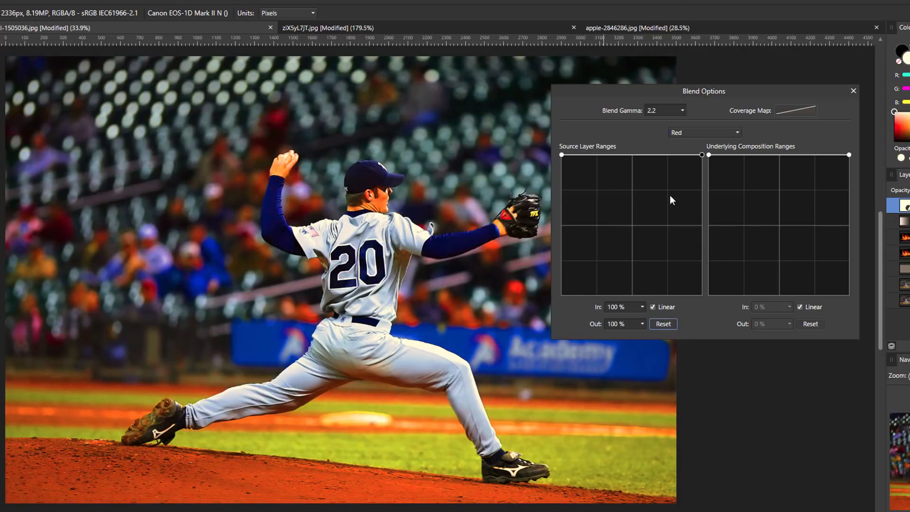
Try the Red channel's underlying curve with its bright end at 50.1% input and 0.2% output, and reset the range
drag(849, 155, 779, 294)
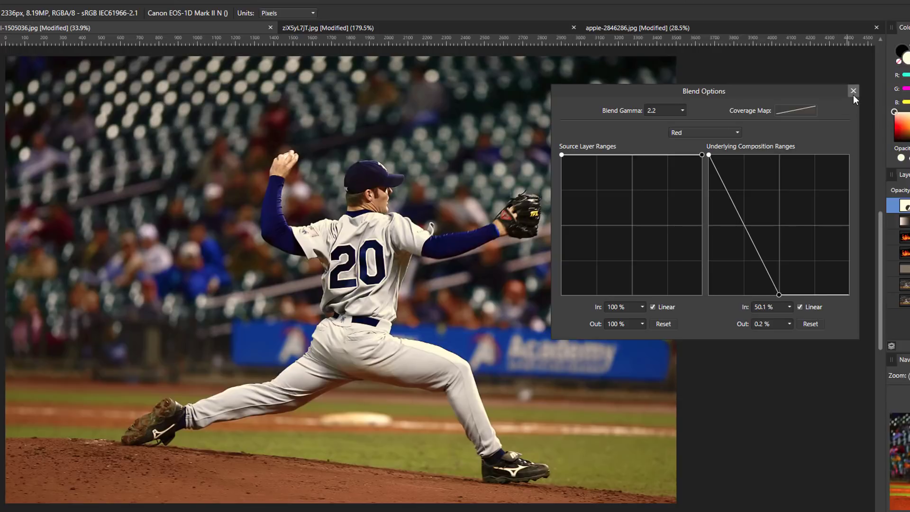
click(810, 325)
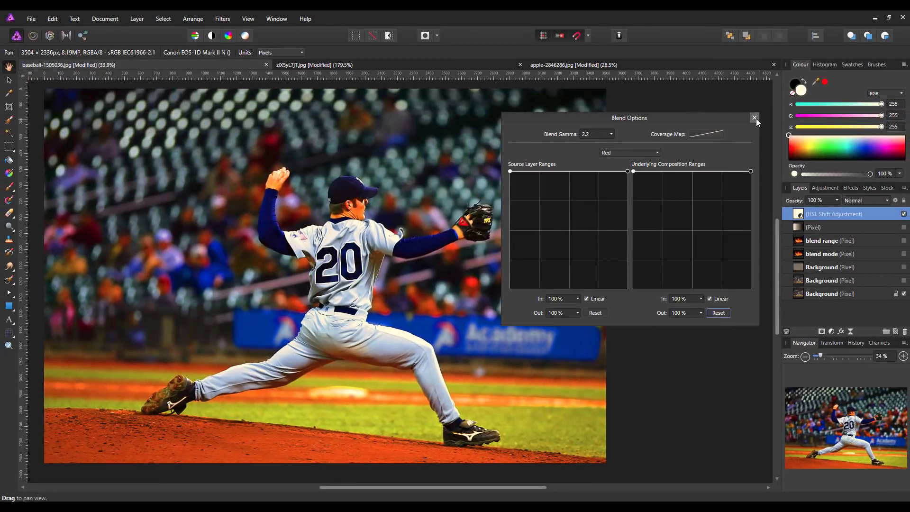
Close the blend options of the HSL Shift adjustment and switch to the apple-2846286.jpg document with the Move tool active
click(792, 108)
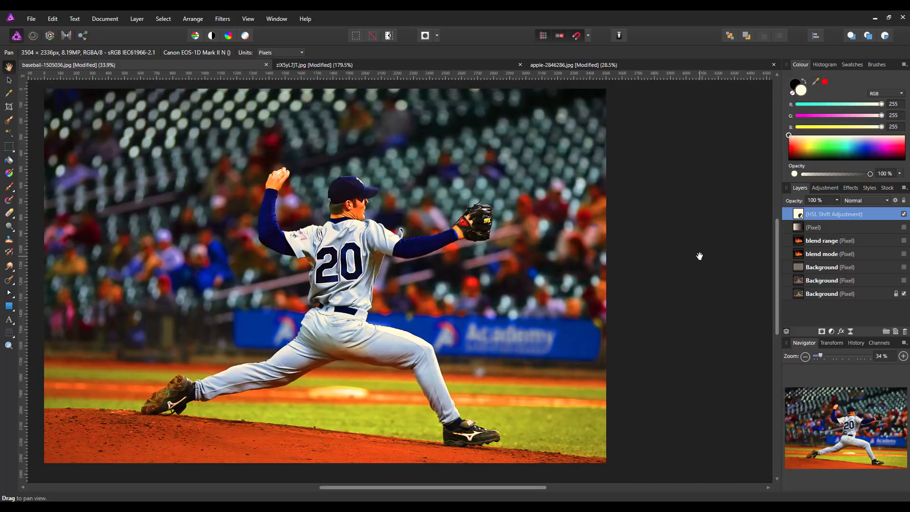
click(653, 65)
key(v)
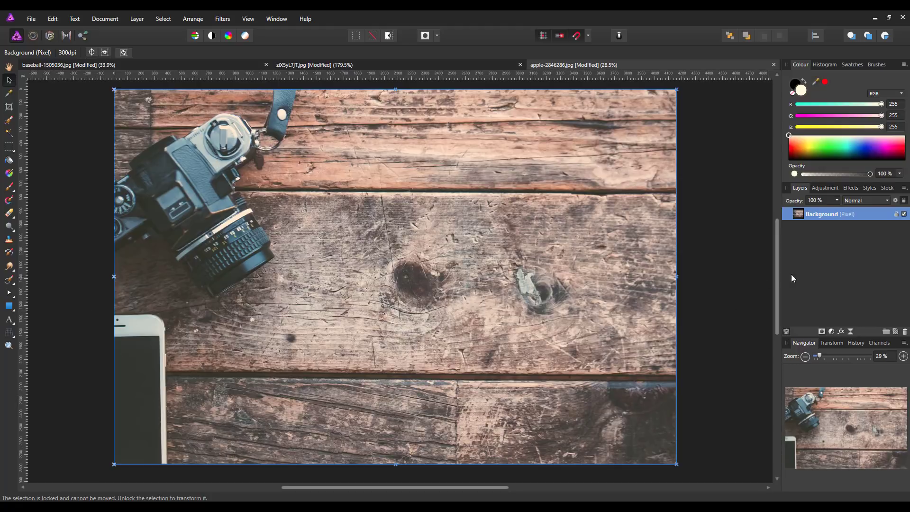
Add the artistic text "Hello" at about 224.5 pt on the wooden boards beside the camera
click(11, 324)
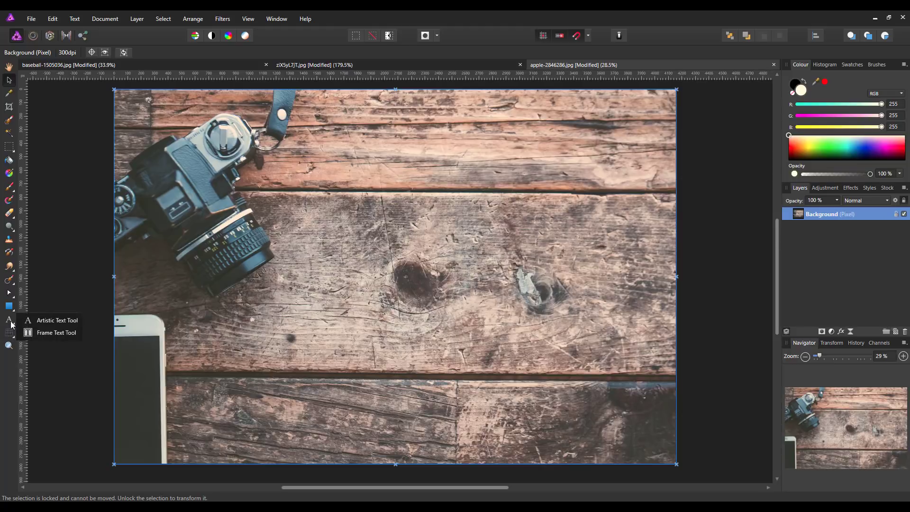
click(47, 320)
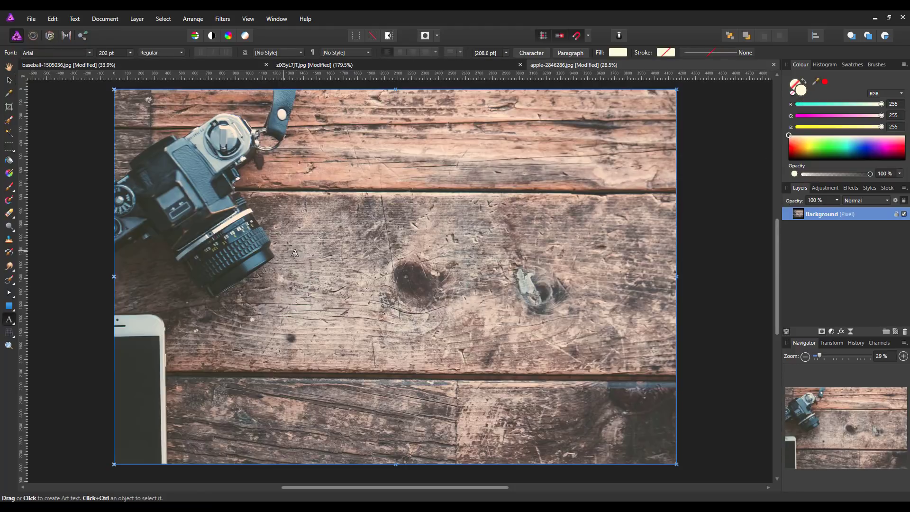
drag(292, 245, 335, 333)
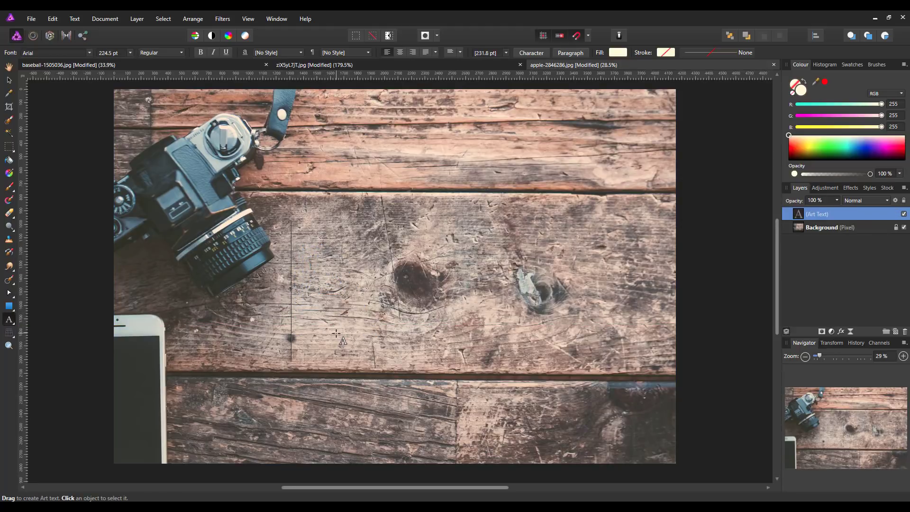
text(Hello)
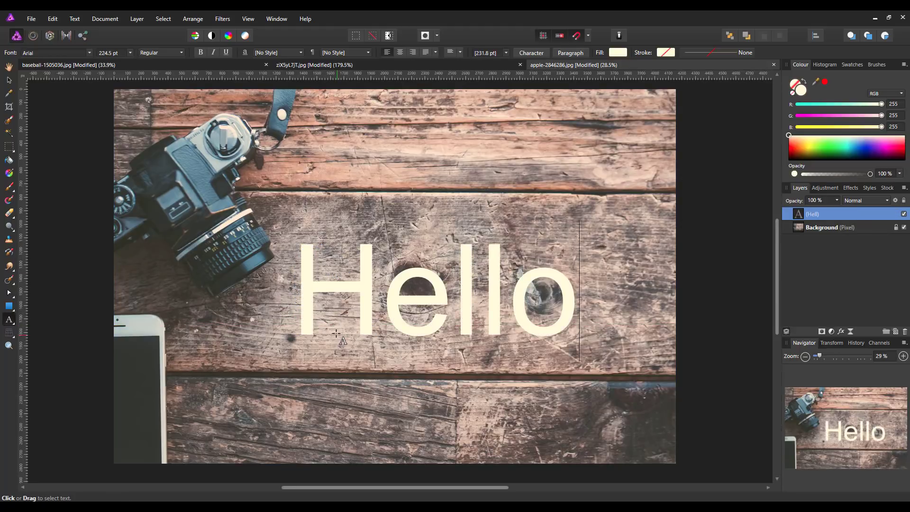
key(Escape)
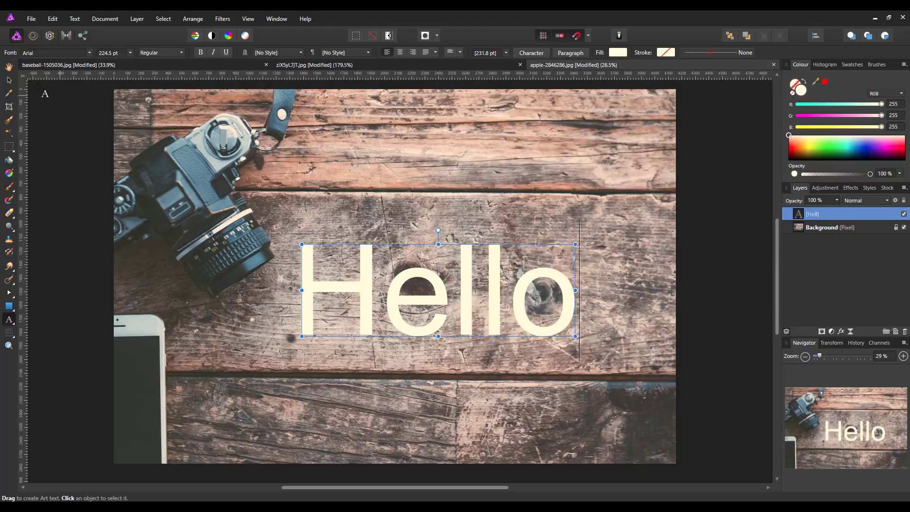
Enlarge the Hello text proportionally to about 278.1 pt and move it down across the gap between the lower boards
click(8, 80)
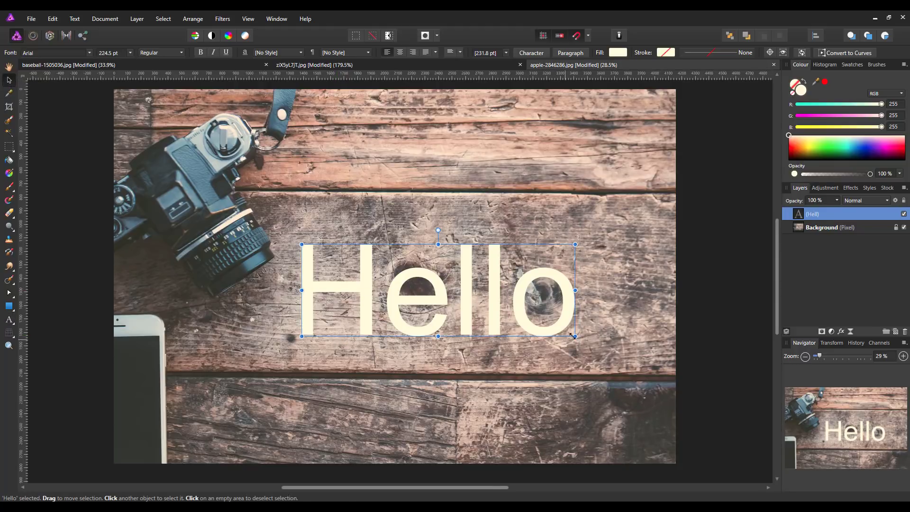
drag(575, 336, 636, 373)
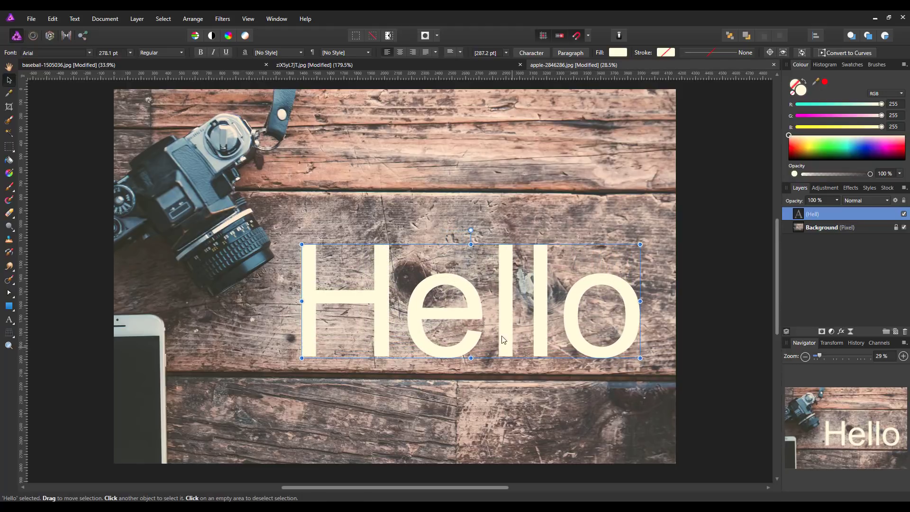
drag(474, 309, 431, 358)
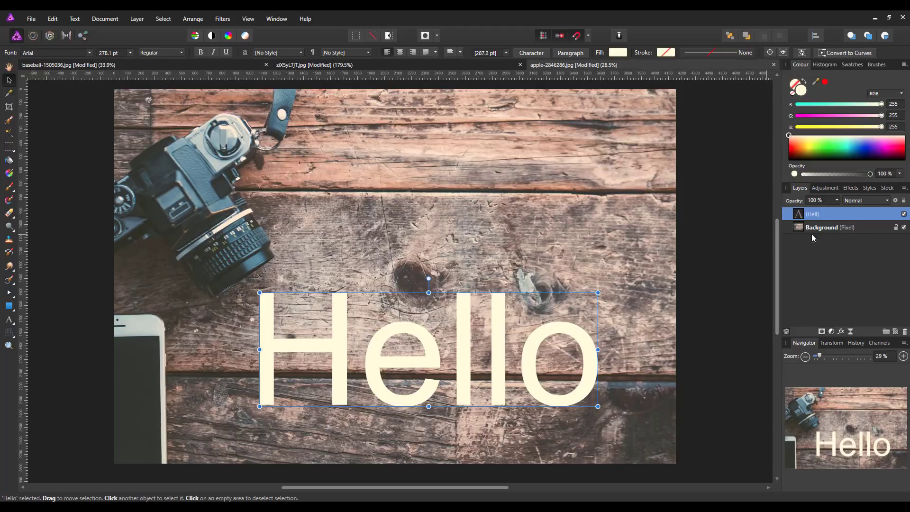
Open the blend options of the Hello text layer and position the dialog clear of the text
click(896, 201)
drag(400, 150, 572, 101)
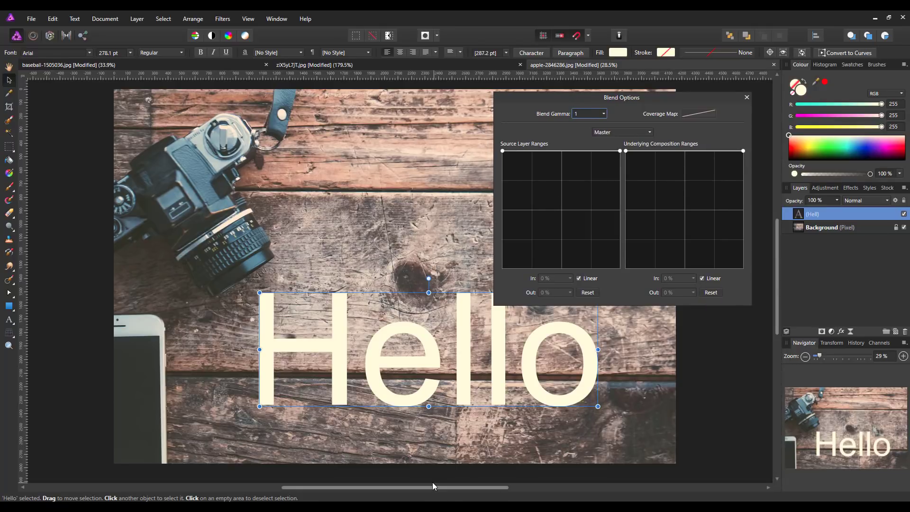
drag(430, 488, 477, 488)
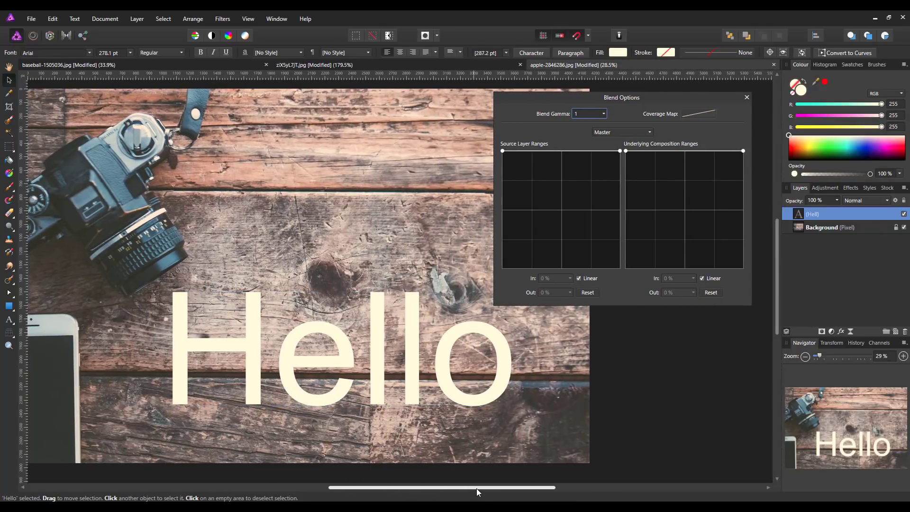
drag(584, 97, 612, 101)
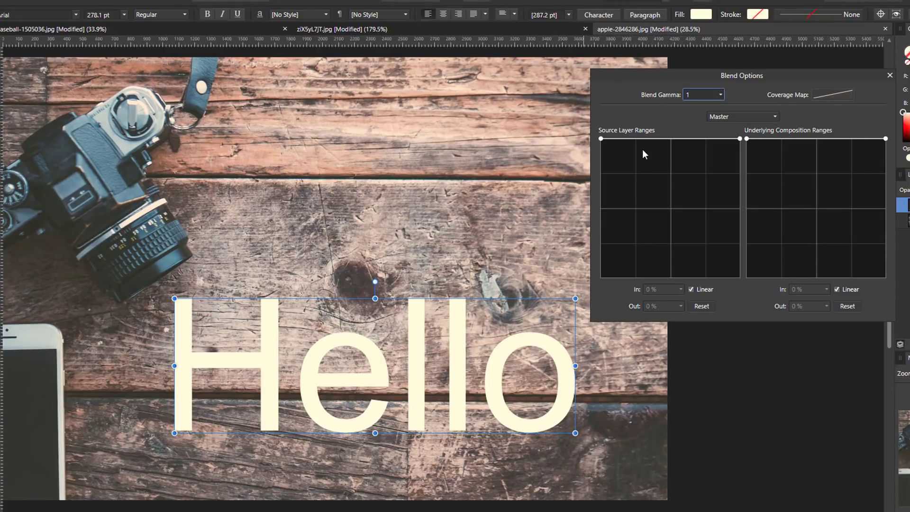
Try the dark end of the source curve and of the underlying curve at 0% output, restoring each to 100%
drag(601, 139, 597, 288)
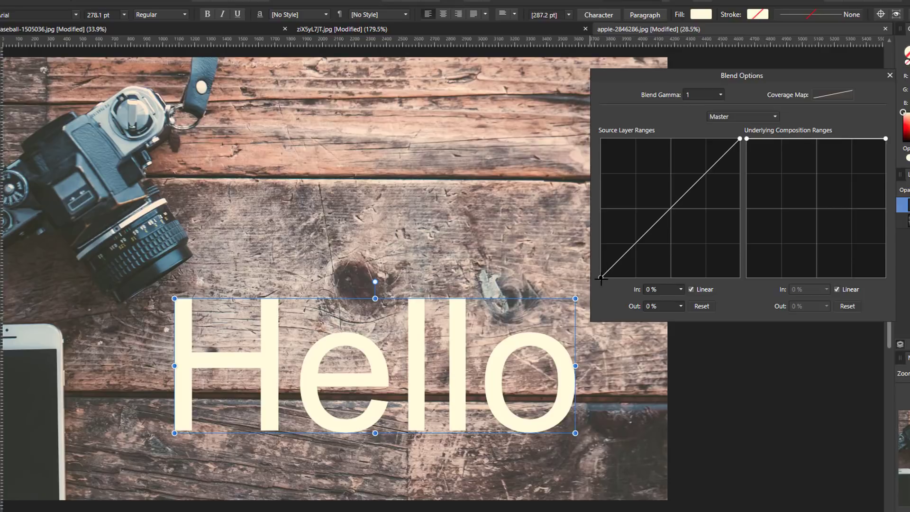
drag(601, 279, 591, 131)
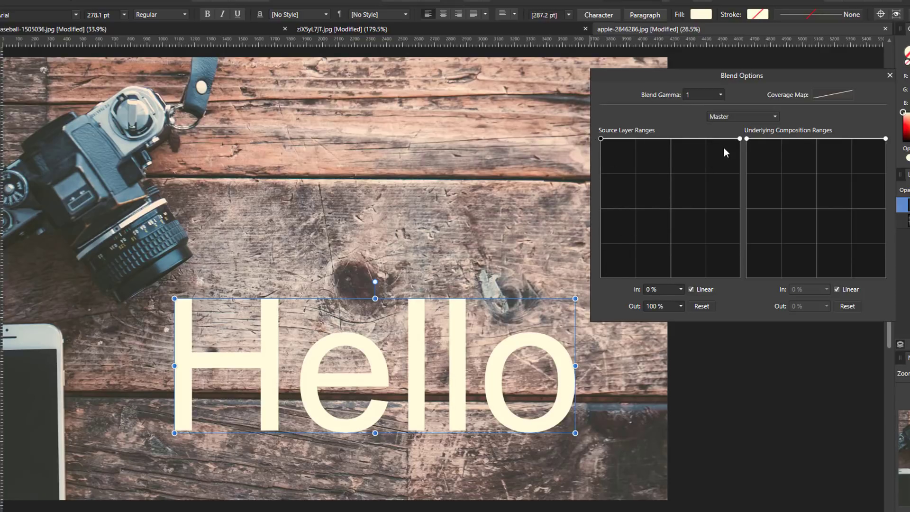
drag(740, 139, 761, 131)
drag(748, 139, 729, 286)
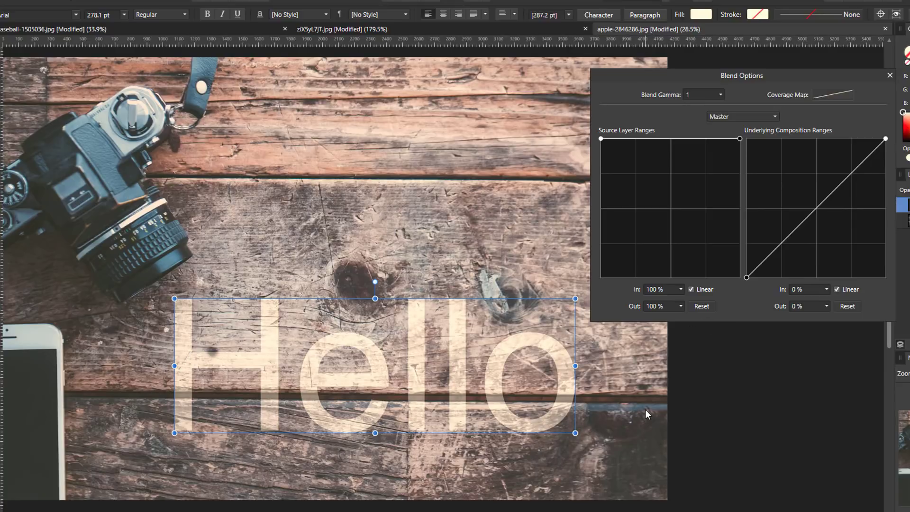
scroll(645, 409, up, 1)
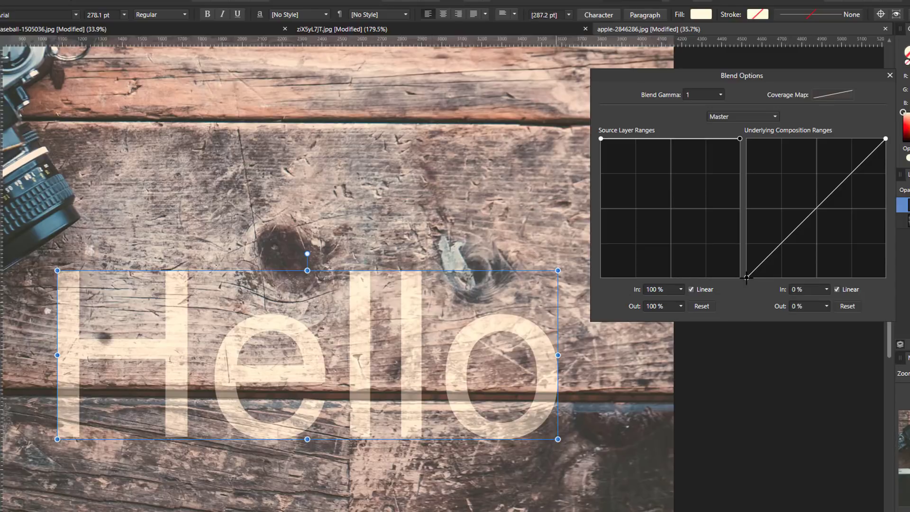
drag(747, 277, 743, 139)
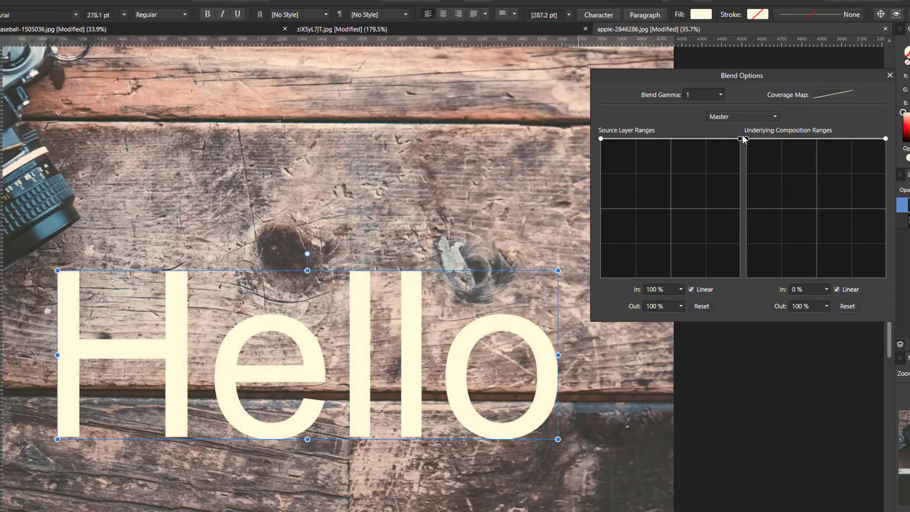
Shape a non-linear underlying curve with its dark end at 0% output and a midpoint at 80% input, 61.6% output
mouse_move(886, 138)
mouse_down()
mouse_move(905, 252)
mouse_move(895, 297)
mouse_move(892, 138)
mouse_up()
drag(747, 138, 741, 283)
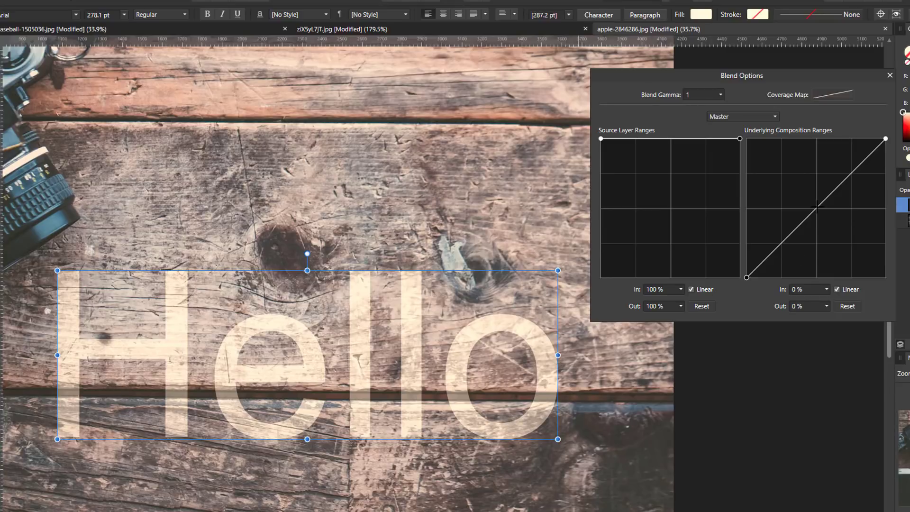
drag(817, 207, 844, 226)
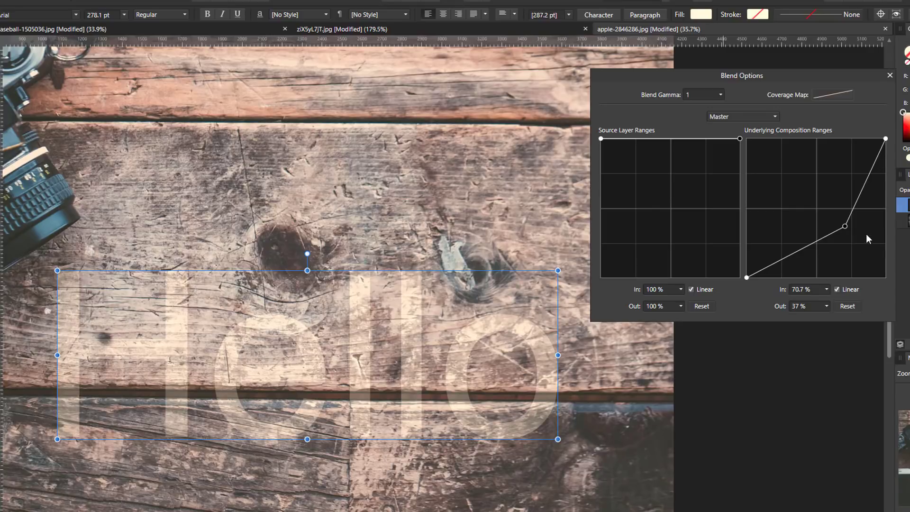
click(837, 290)
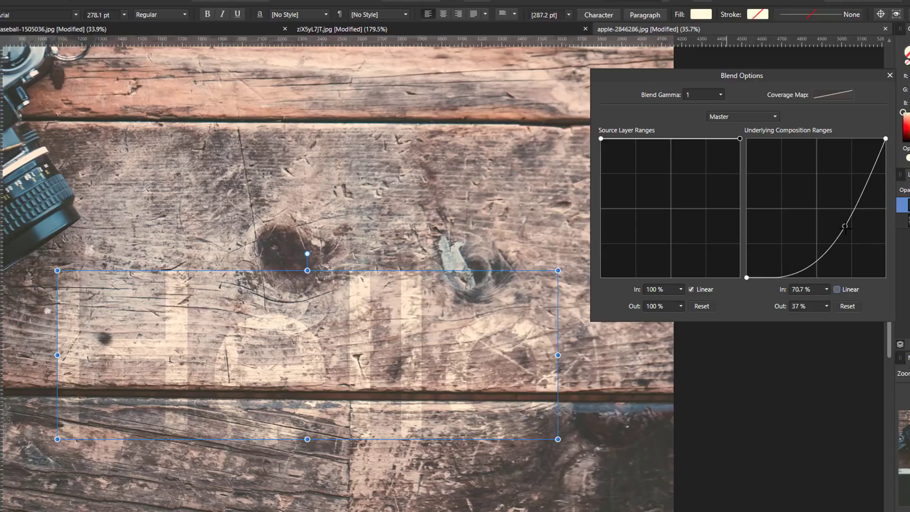
drag(845, 227, 859, 192)
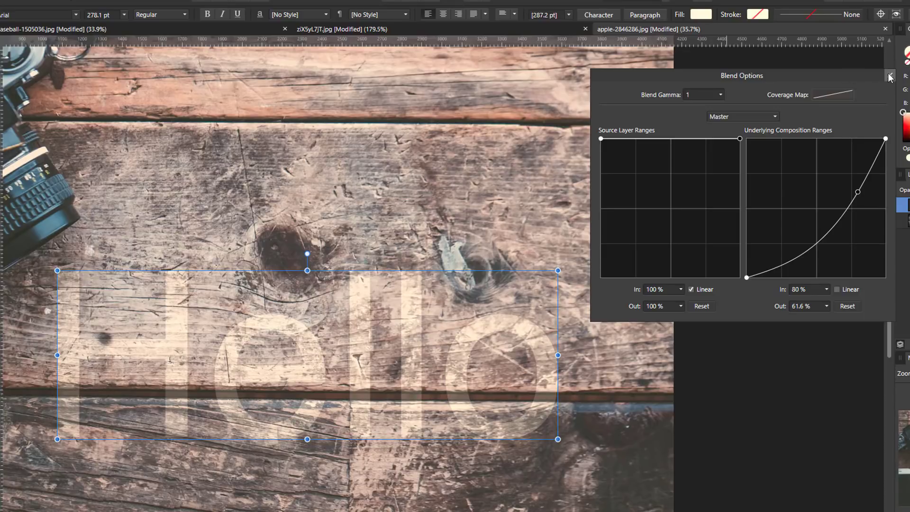
Move the Hello text up onto the middle board, over the two wood knots
drag(793, 75, 909, 58)
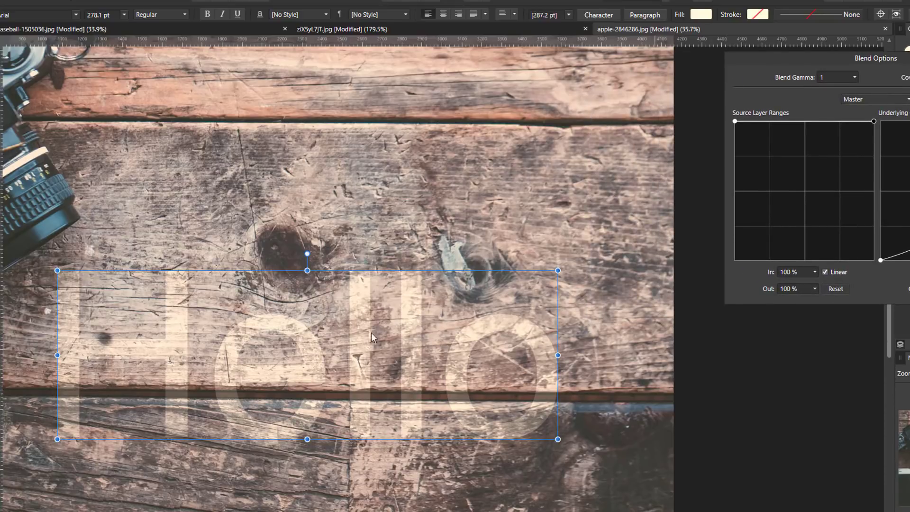
scroll(360, 344, down, 2)
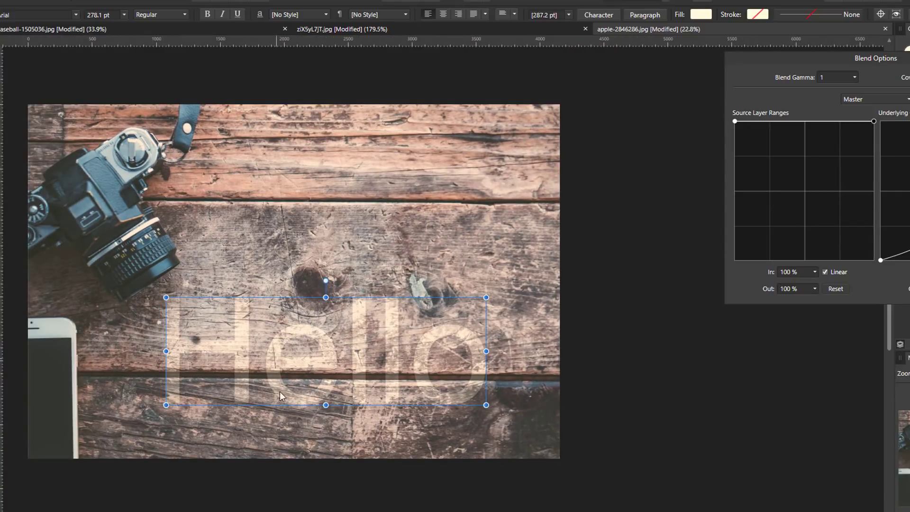
drag(305, 345, 370, 344)
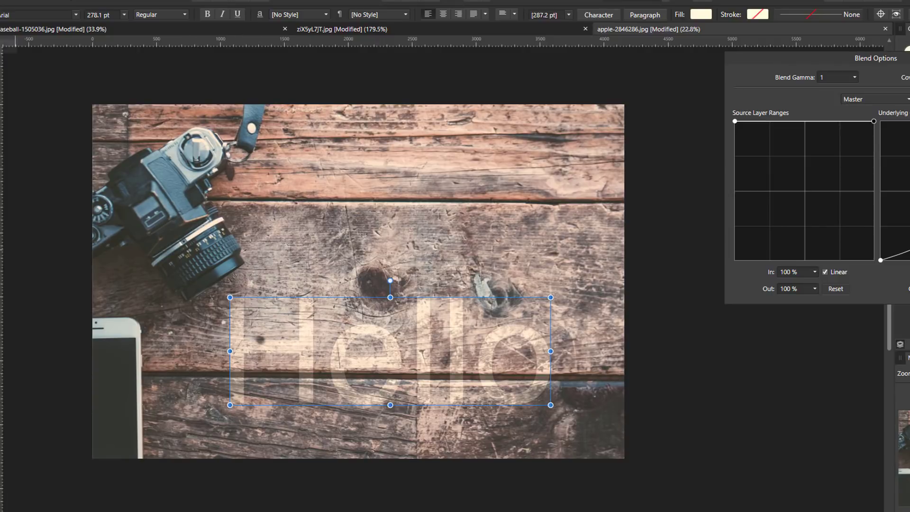
key(h)
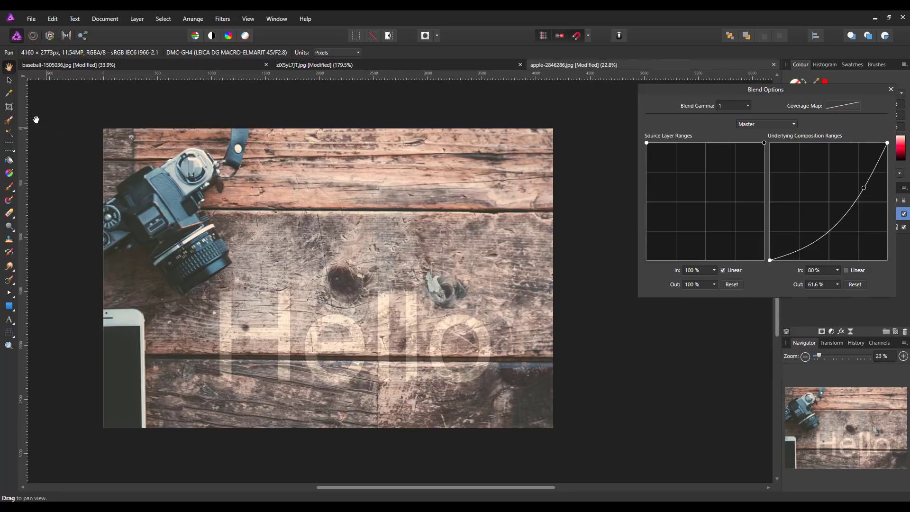
click(9, 81)
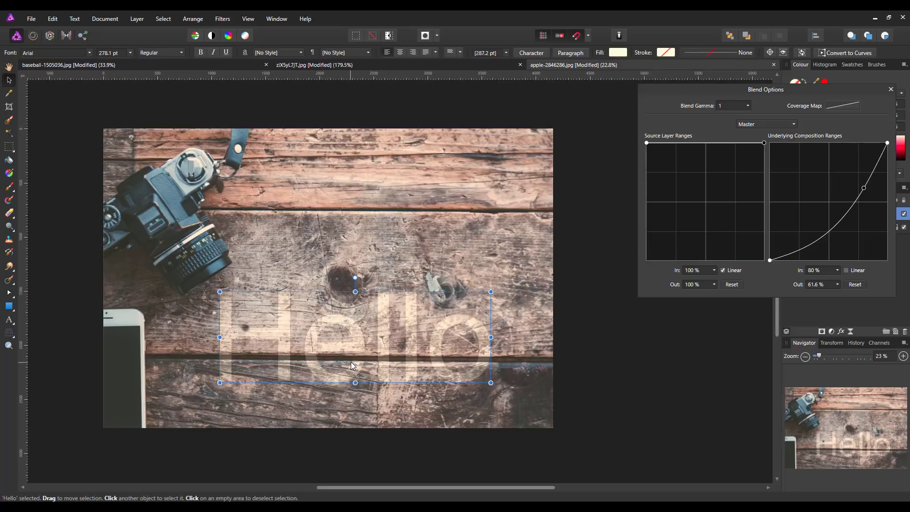
drag(356, 363, 376, 294)
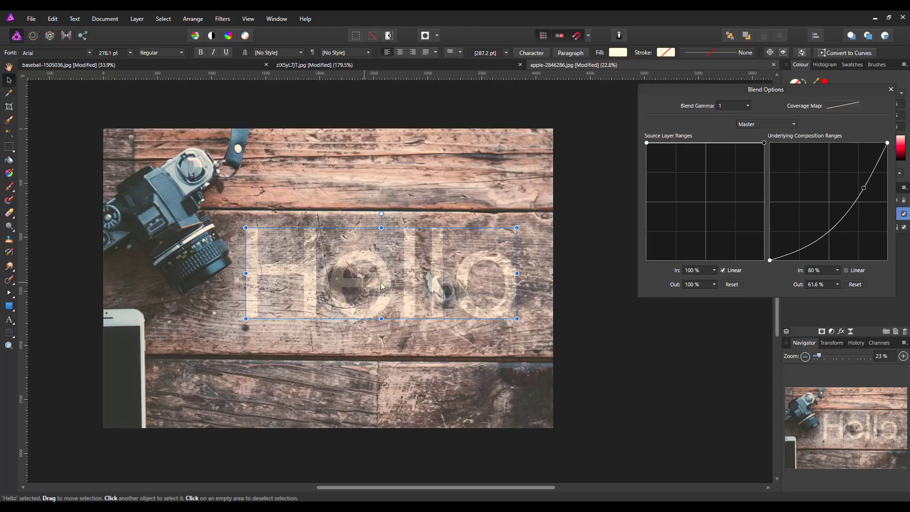
Try the underlying curve with its dark end at 29.3% output and a node at 68.8% input, 32.9% output, and reset it
drag(864, 189, 851, 210)
drag(770, 260, 763, 226)
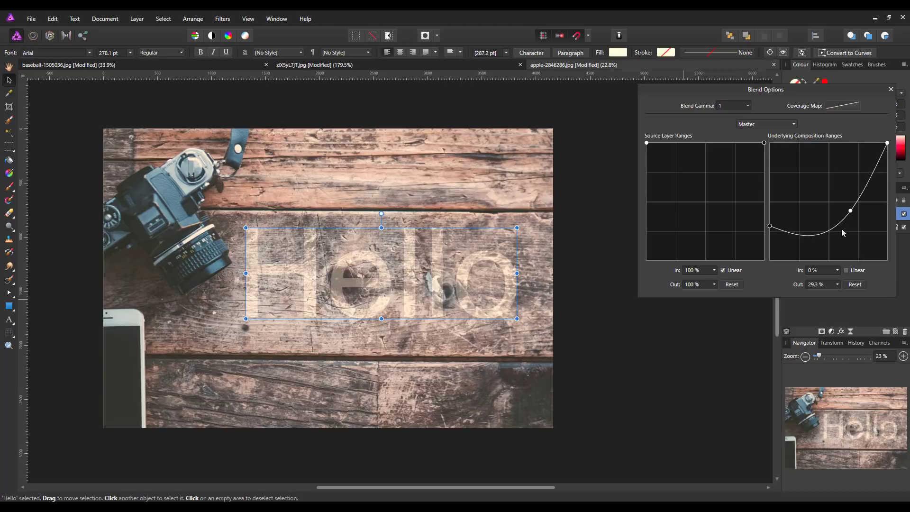
drag(853, 213, 845, 221)
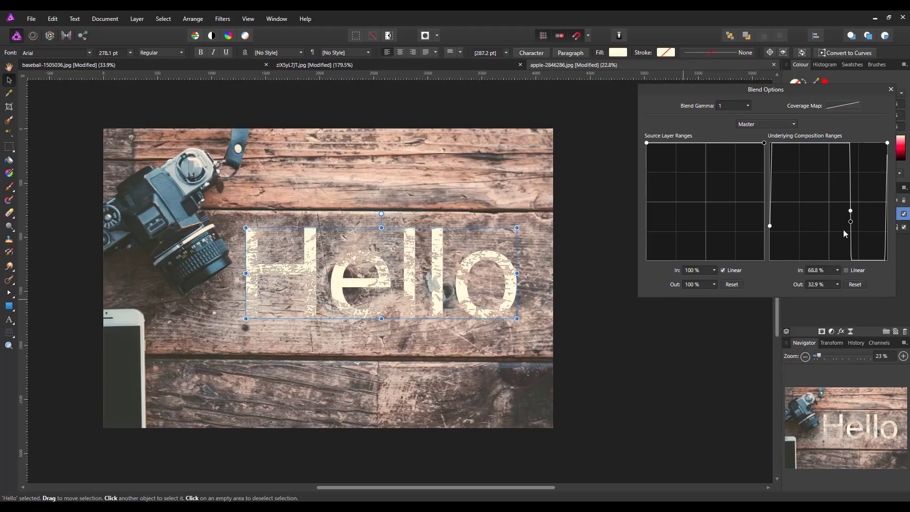
click(855, 284)
Shape the underlying curve with a lowered midpoint, the dark end at 23.6% output and the bright end at 79.8% output
drag(769, 142, 770, 260)
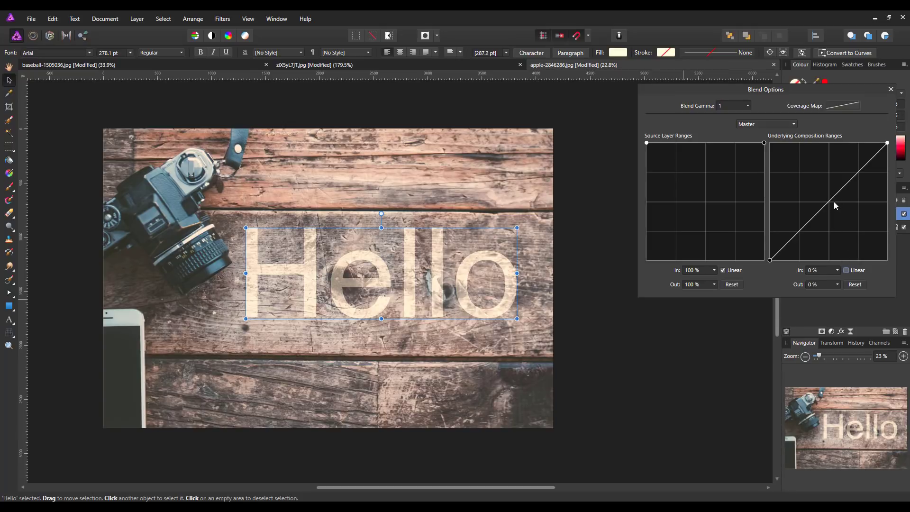
drag(830, 202, 848, 217)
drag(770, 260, 767, 233)
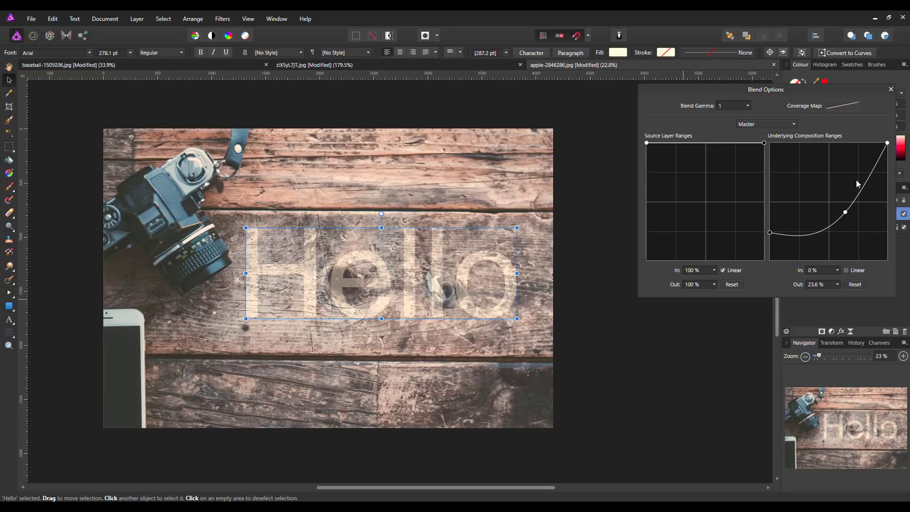
drag(887, 142, 888, 166)
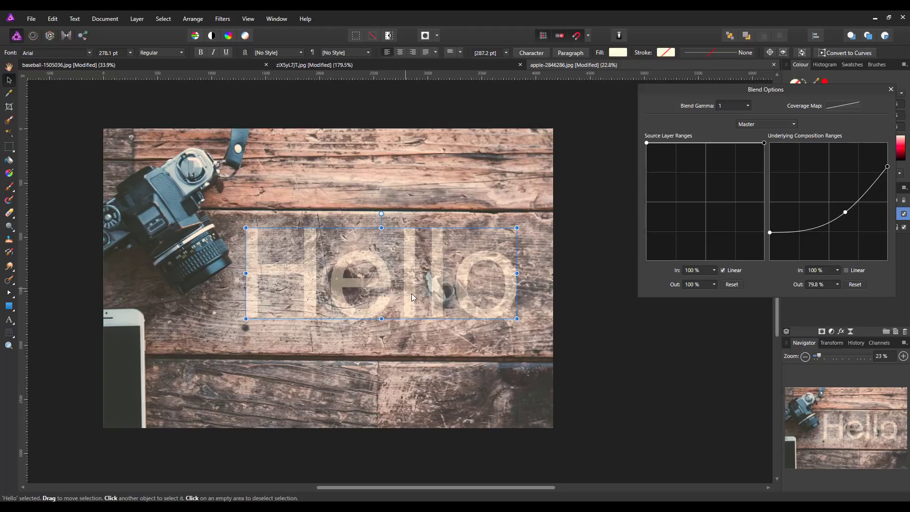
Move the Hello text down over the lower boards and set the underlying curve's dark end to 4.4% input and 0% output
drag(407, 283, 366, 382)
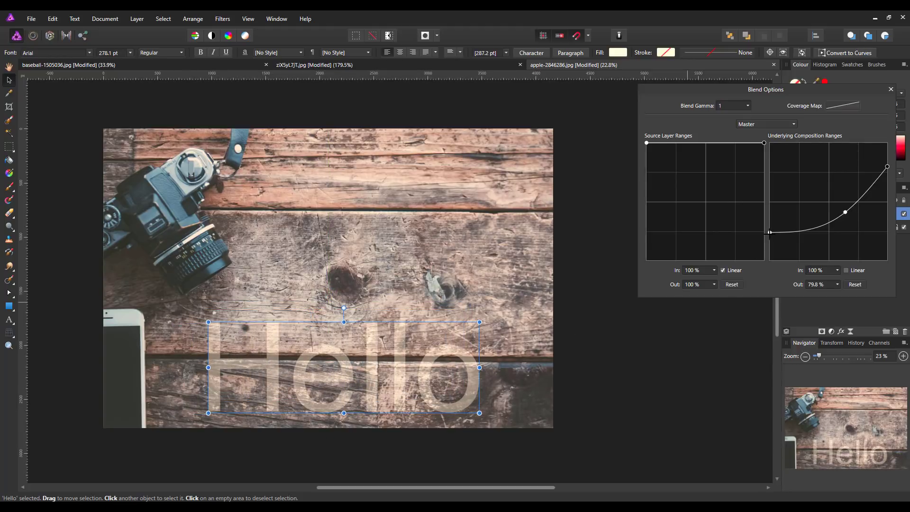
drag(770, 232, 775, 270)
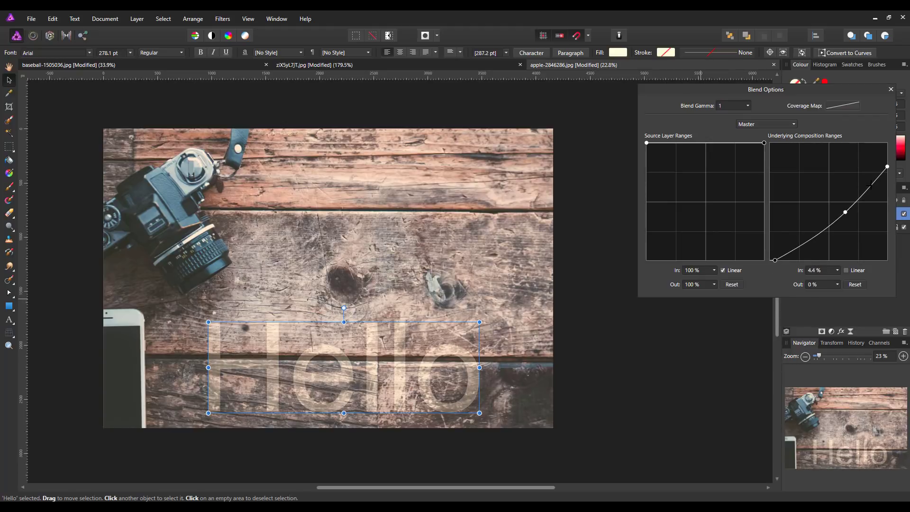
Raise the underlying curve's bright end to full output, set its midpoint to 59.4% input and 37% output, and move Hello onto the middle board
drag(888, 166, 882, 143)
mouse_move(846, 212)
mouse_down()
mouse_move(820, 204)
mouse_move(840, 219)
mouse_up()
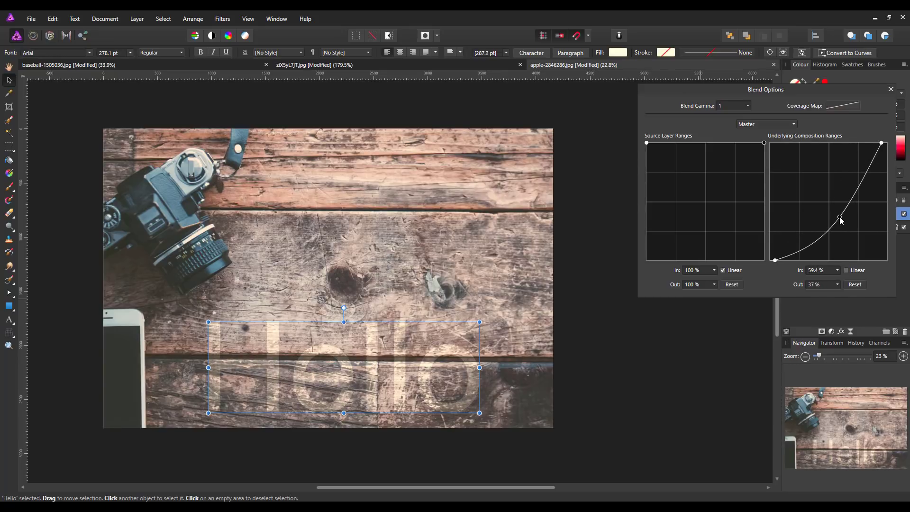
drag(350, 383, 396, 280)
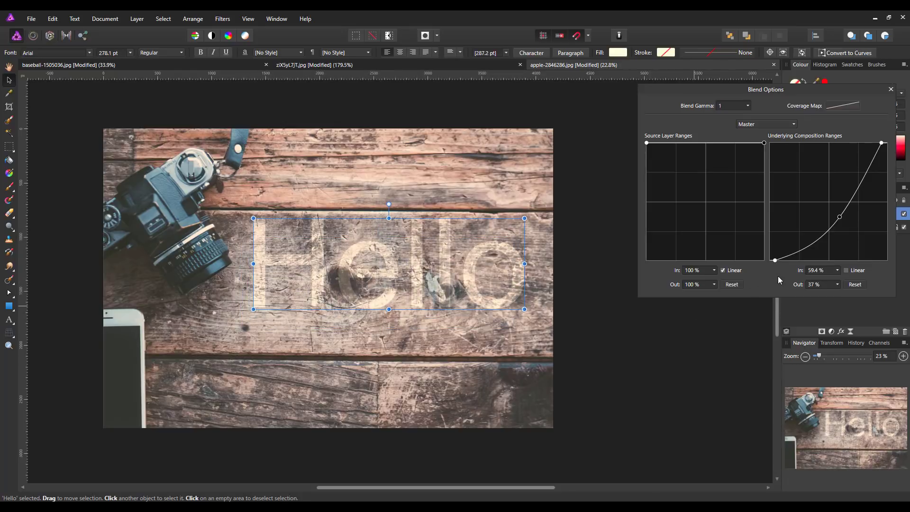
click(890, 91)
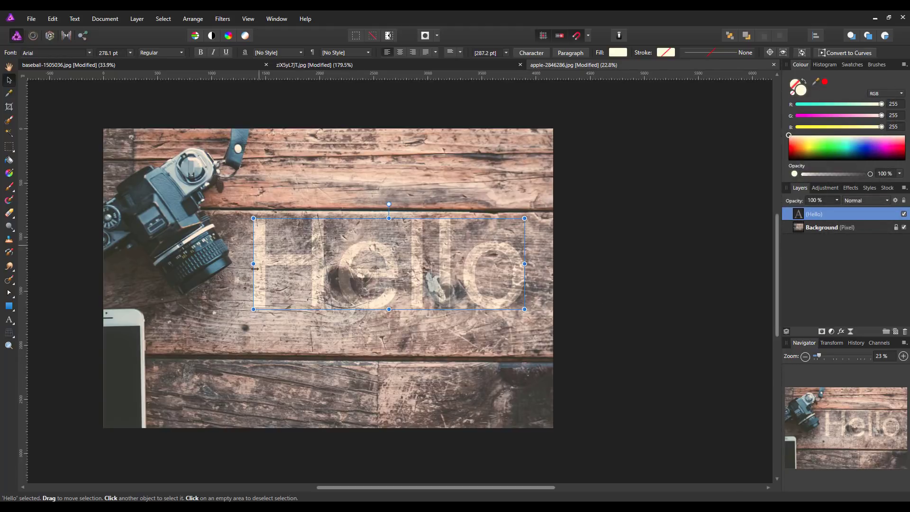
Duplicate the Hello text layer and set the copy's blend mode to Soft Light
right_click(844, 218)
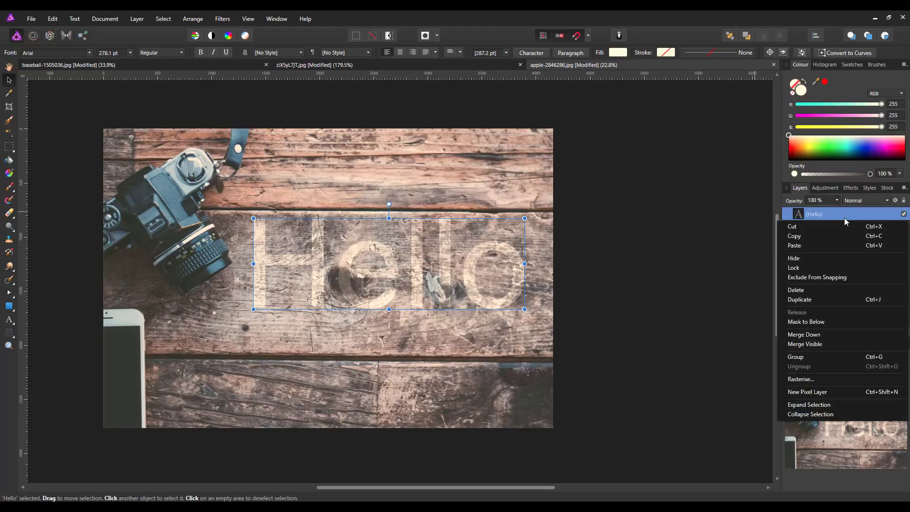
click(813, 301)
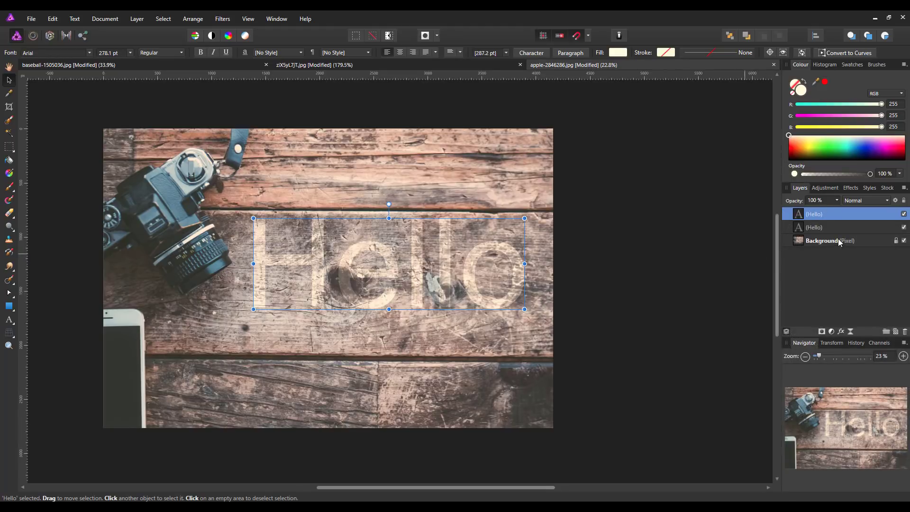
click(890, 204)
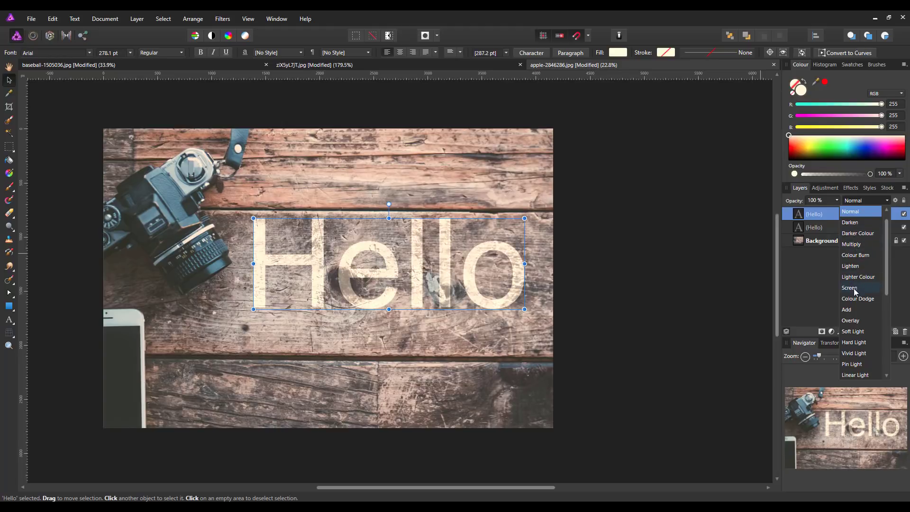
click(861, 332)
click(731, 273)
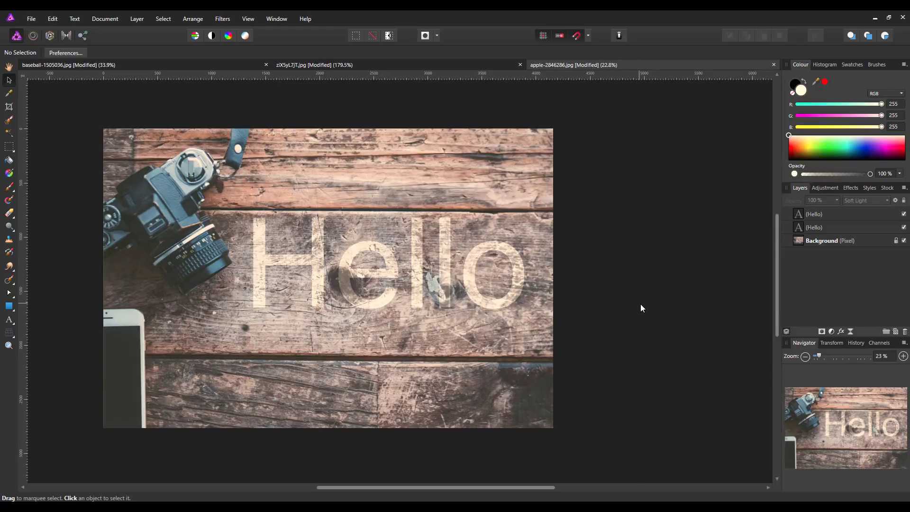
Group the two Hello text layers and move the group down over the gap between the middle and lower boards
click(854, 212)
shift+click(848, 227)
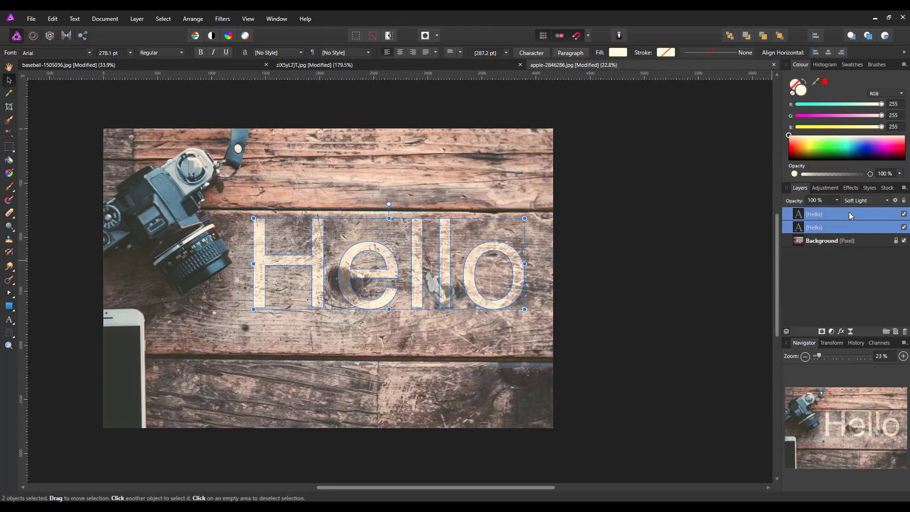
right_click(849, 212)
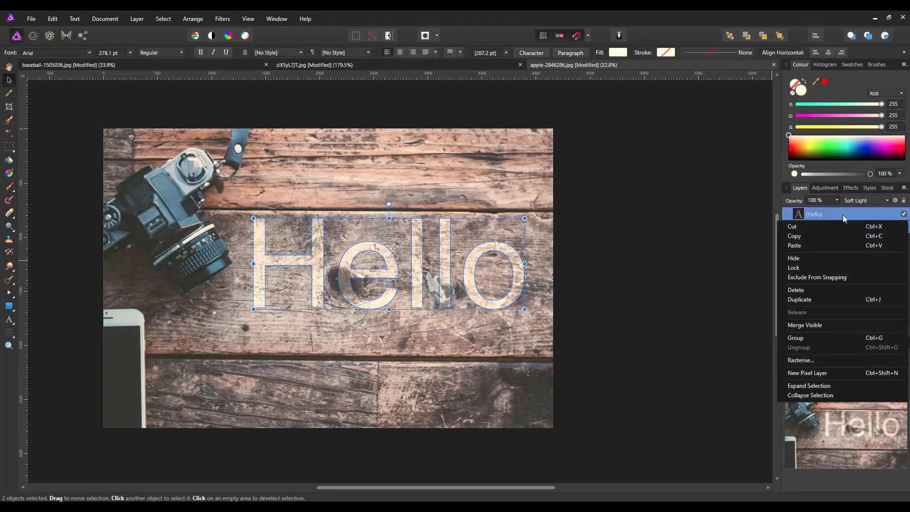
click(804, 338)
drag(407, 255, 387, 343)
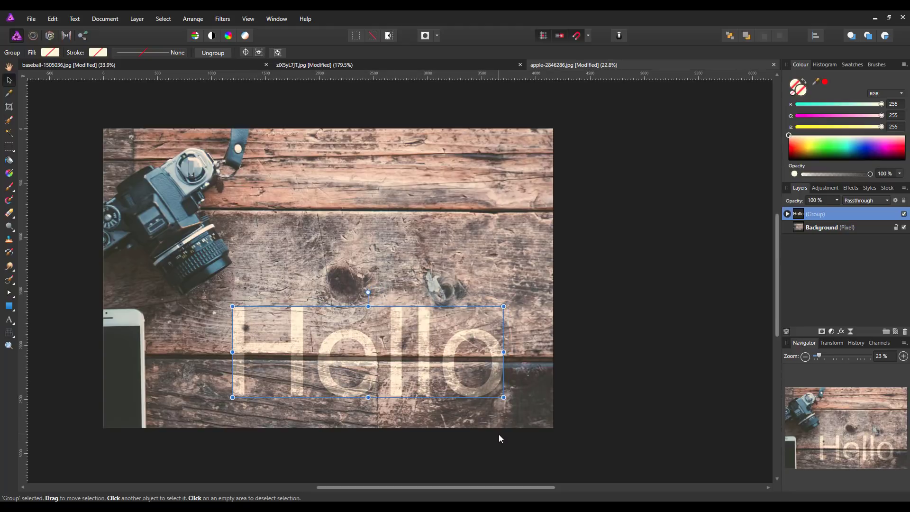